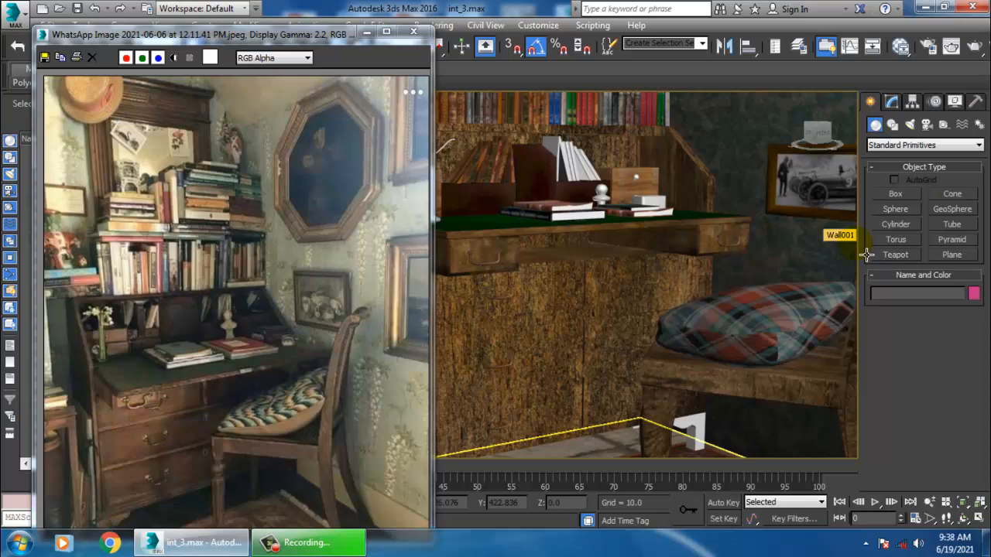
# Inspect the room scene and the desk's books for objects that still need a texture
pyautogui.scroll(-5, 666, 295)
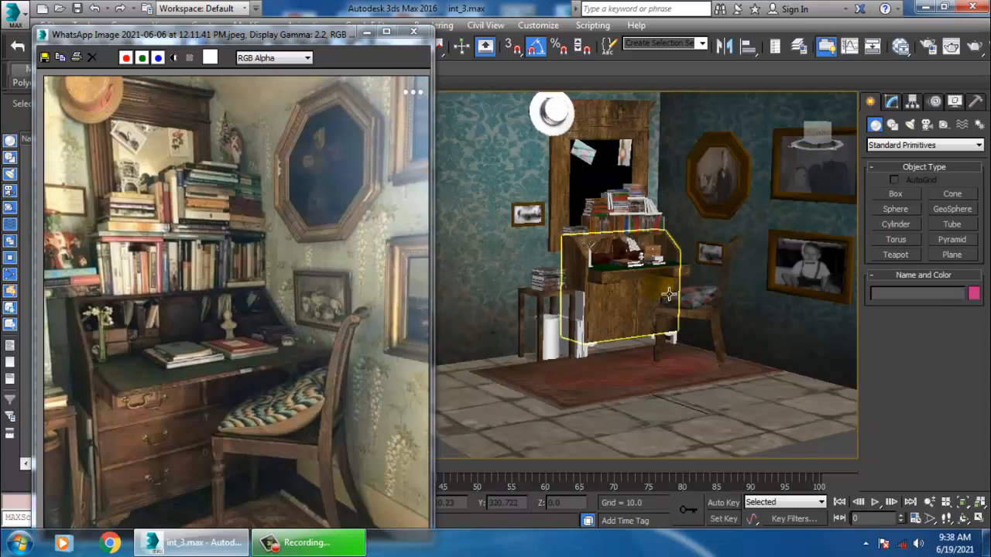
pyautogui.scroll(-3, 674, 283)
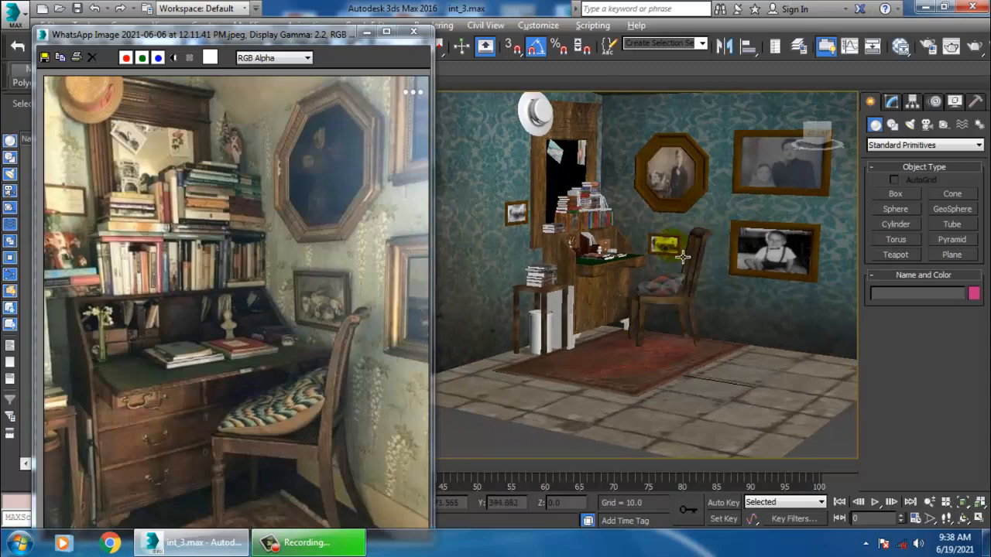
pyautogui.scroll(10, 683, 258)
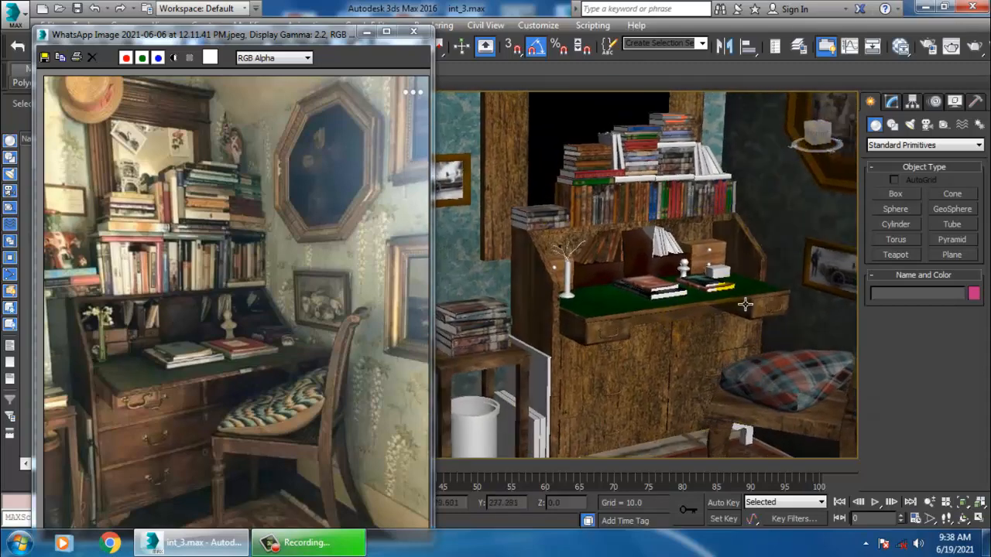
pyautogui.scroll(8, 745, 304)
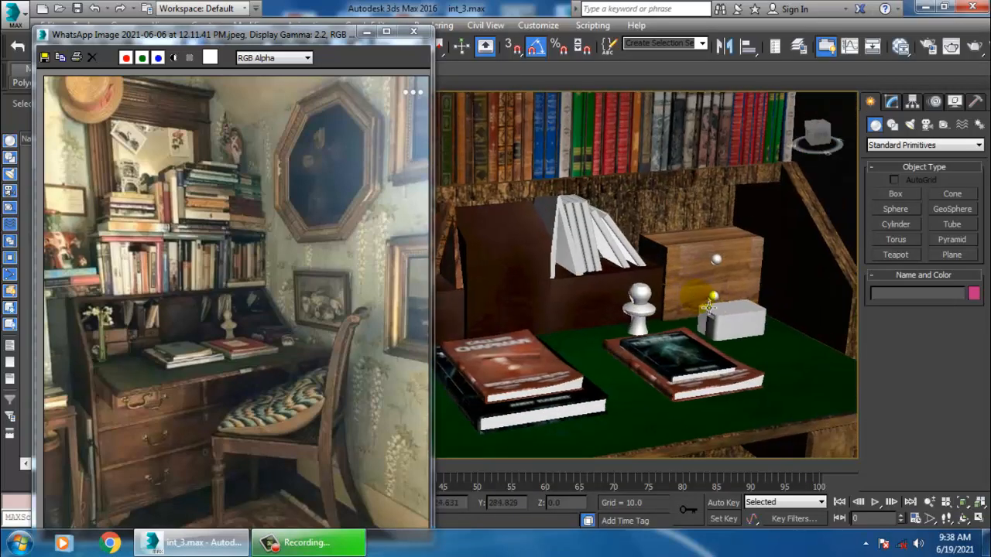
pyautogui.moveTo(693, 336); pyautogui.dragTo(756, 302, button='middle')
pyautogui.scroll(-3, 663, 320)
pyautogui.moveTo(641, 256); pyautogui.dragTo(645, 323, button='middle')
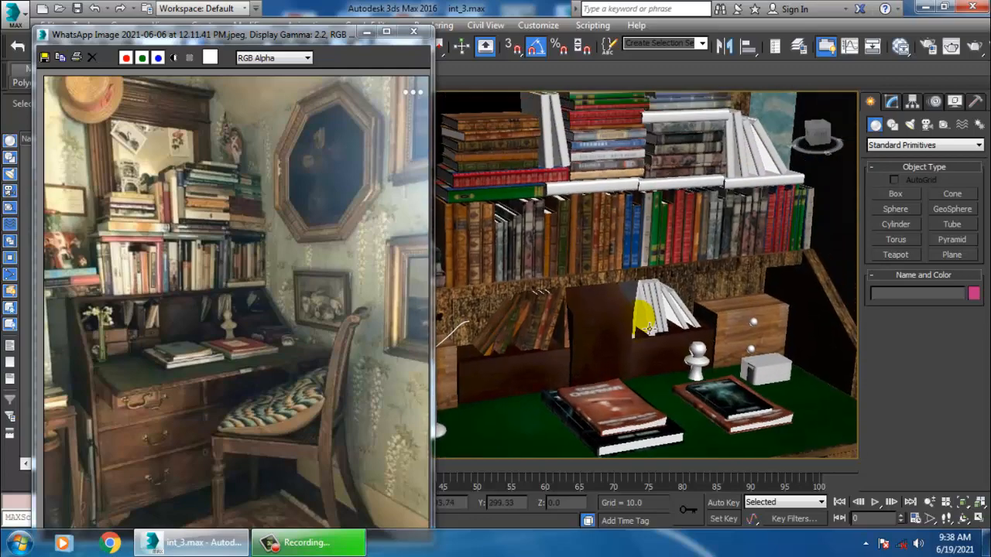
pyautogui.scroll(3, 647, 323)
pyautogui.scroll(1, 708, 335)
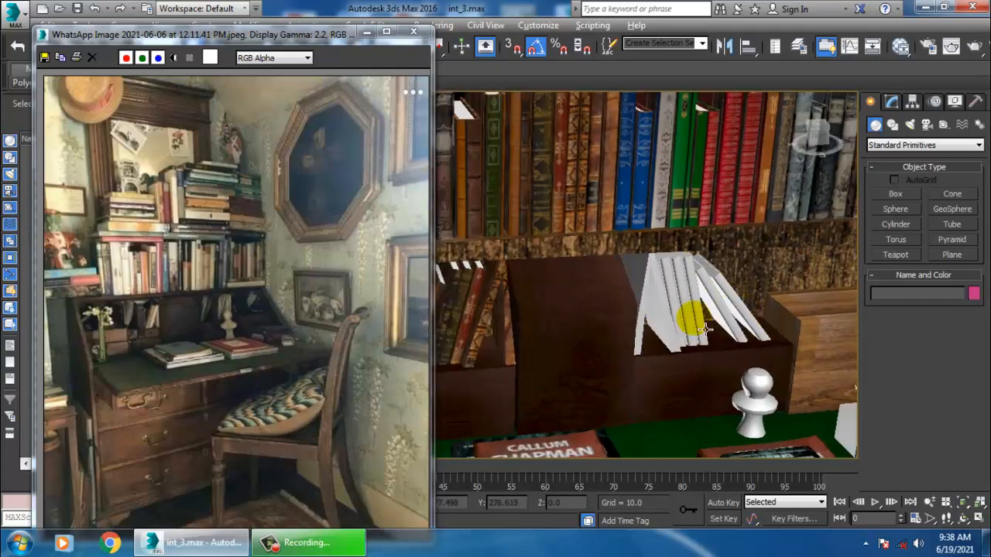
# Assign the VRayMtl that uses the Map #18 bitmap to the six untextured leaning books beside the desk's wooden drawers
pyautogui.scroll(2, 688, 306)
pyautogui.click(688, 302)
pyautogui.keyDown('ctrl'); pyautogui.click(715, 291); pyautogui.keyUp('ctrl')
pyautogui.keyDown('ctrl'); pyautogui.click(721, 294); pyautogui.keyUp('ctrl')
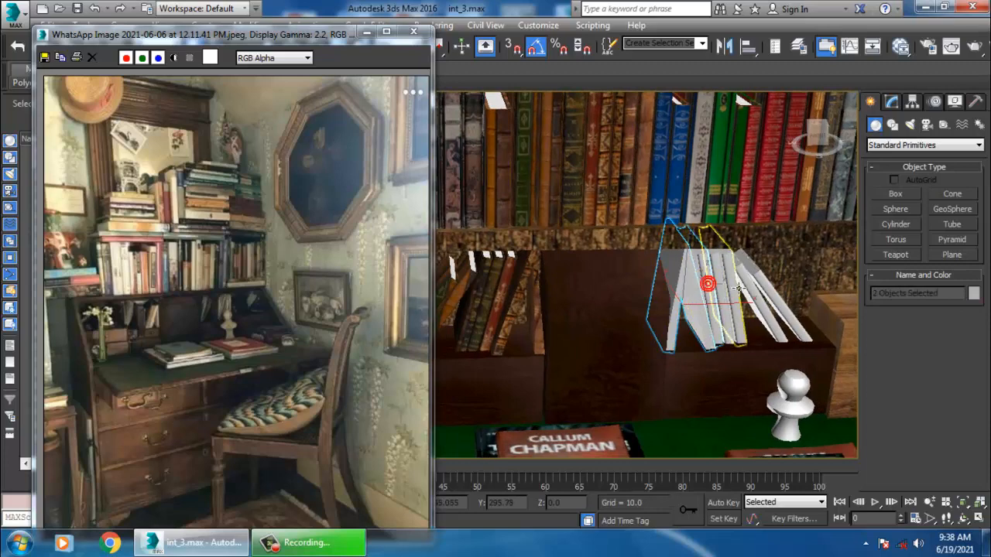
pyautogui.keyDown('ctrl'); pyautogui.click(736, 290); pyautogui.keyUp('ctrl')
pyautogui.keyDown('ctrl'); pyautogui.click(773, 305); pyautogui.keyUp('ctrl')
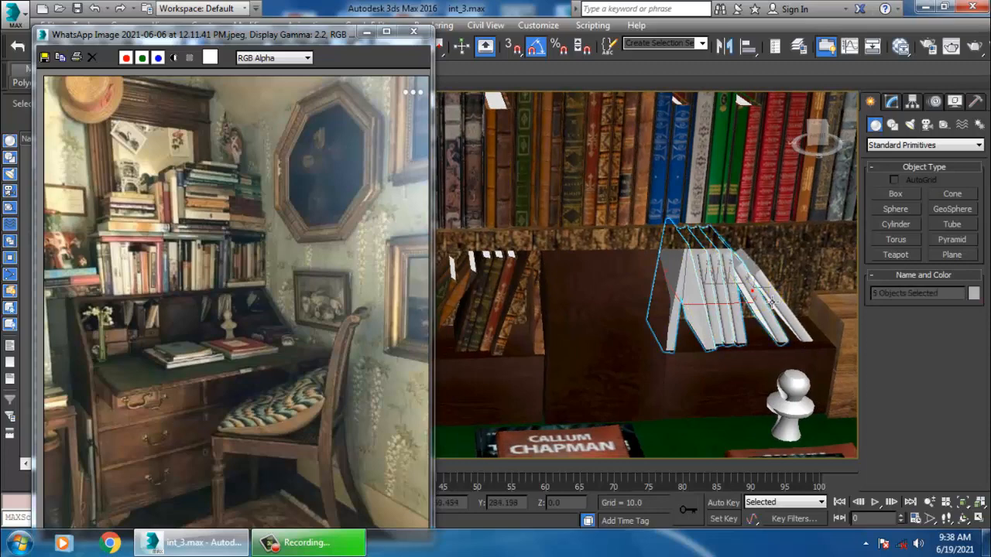
pyautogui.keyDown('ctrl'); pyautogui.click(781, 301); pyautogui.keyUp('ctrl')
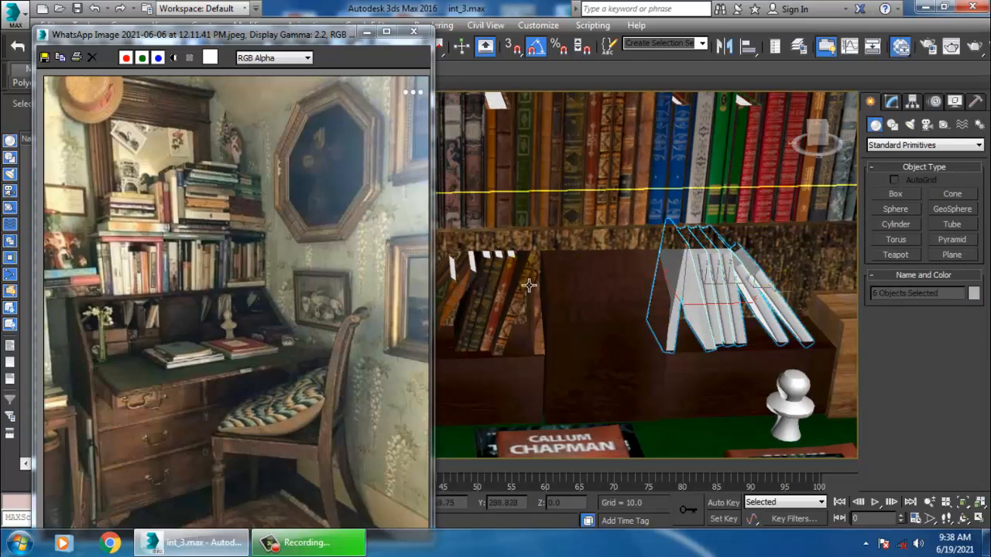
pyautogui.press('m')
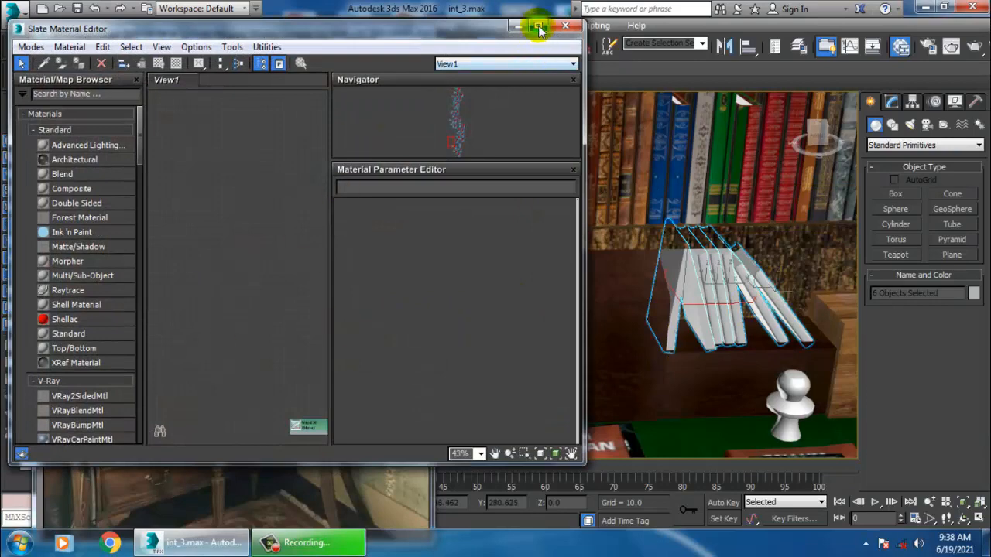
pyautogui.click(540, 28)
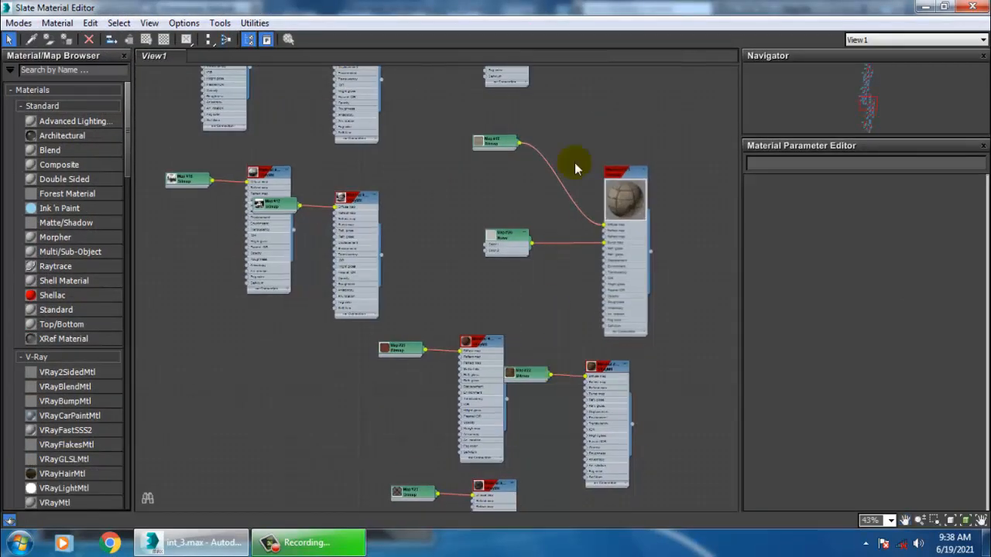
pyautogui.moveTo(575, 163); pyautogui.dragTo(571, 364, button='middle')
pyautogui.moveTo(481, 124); pyautogui.dragTo(653, 414, button='middle')
pyautogui.scroll(4, 545, 350)
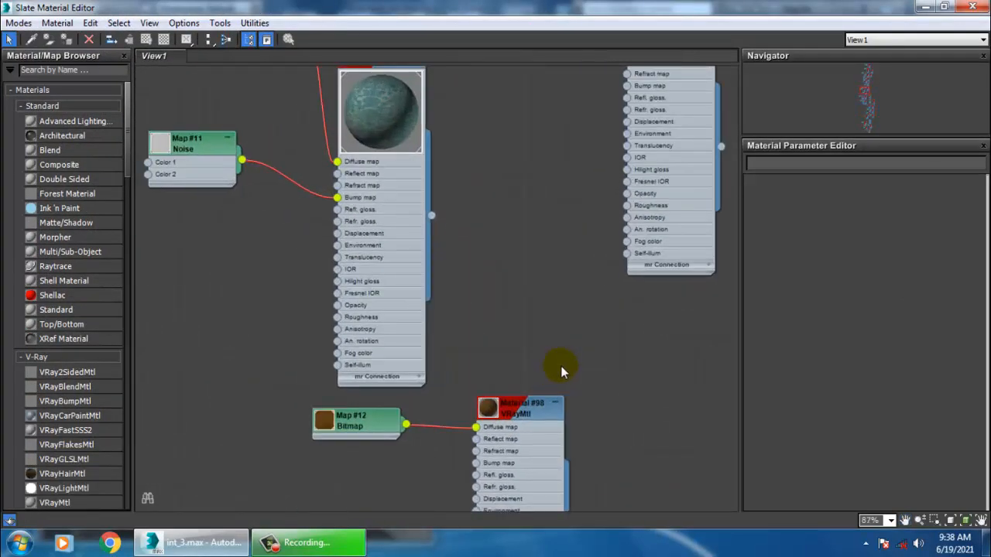
pyautogui.scroll(-3, 561, 365)
pyautogui.scroll(4, 612, 298)
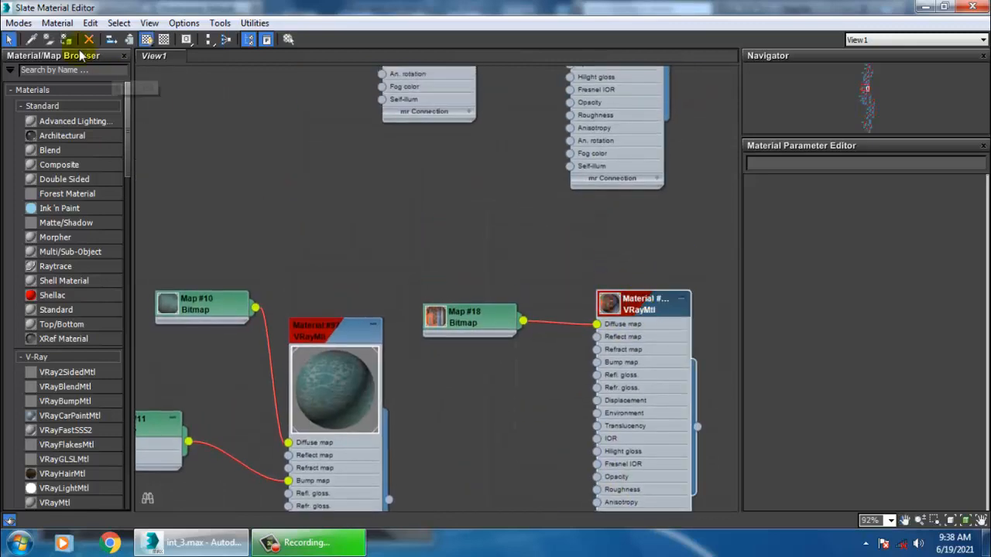
pyautogui.click(927, 6)
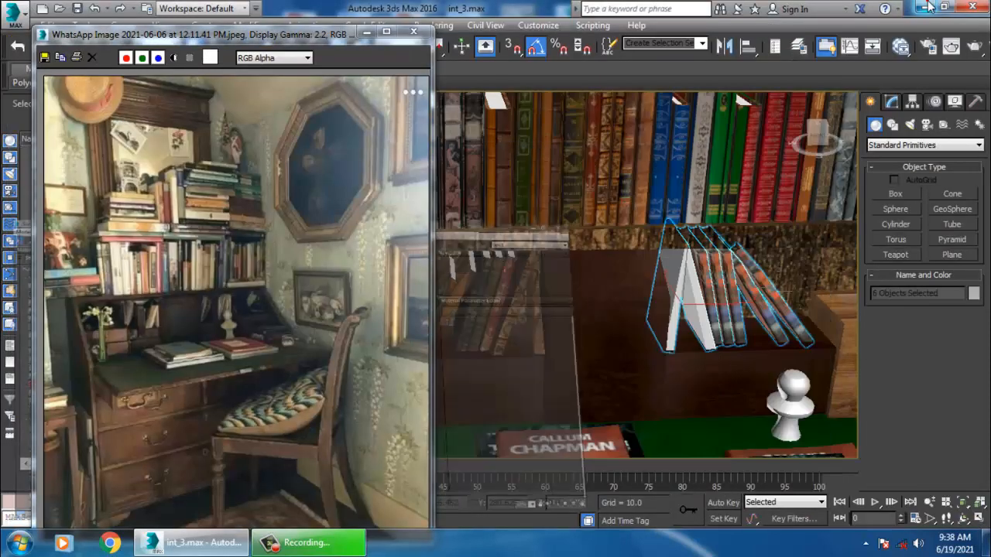
# Try to get the Map #18 book material showing in the viewport on the white outermost book, Line014
pyautogui.keyDown('alt'); pyautogui.moveTo(765, 317); pyautogui.dragTo(714, 333, button='middle'); pyautogui.keyUp('alt')
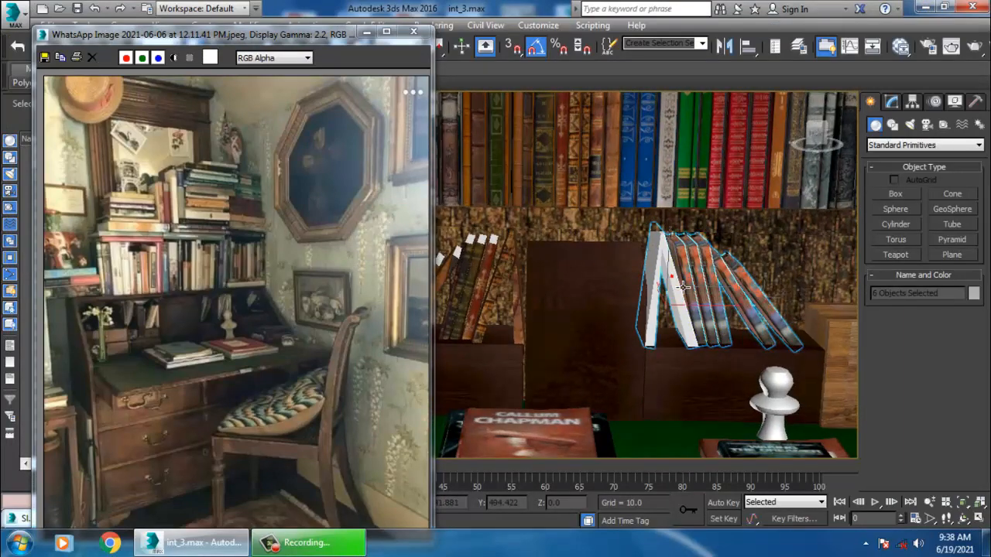
pyautogui.click(666, 275)
pyautogui.press('m')
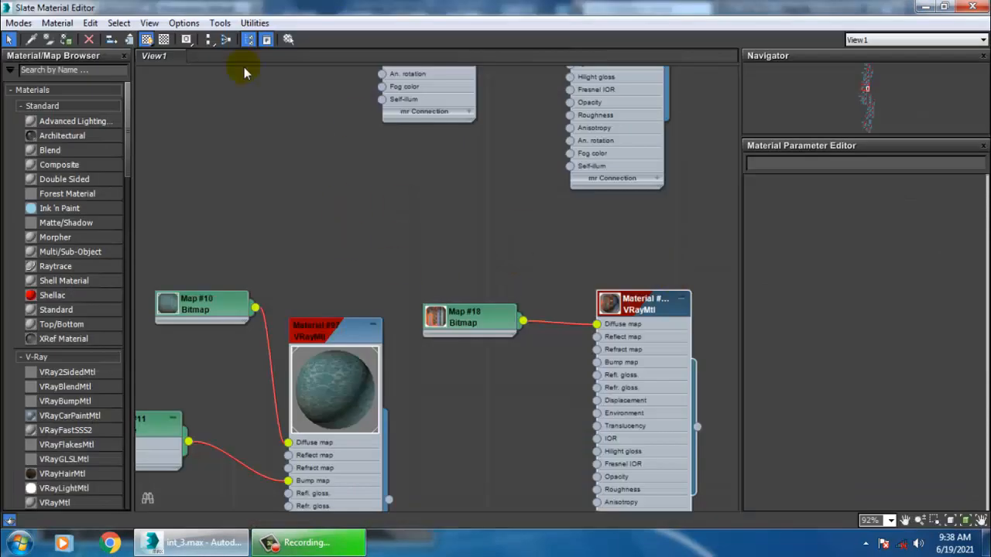
pyautogui.click(922, 15)
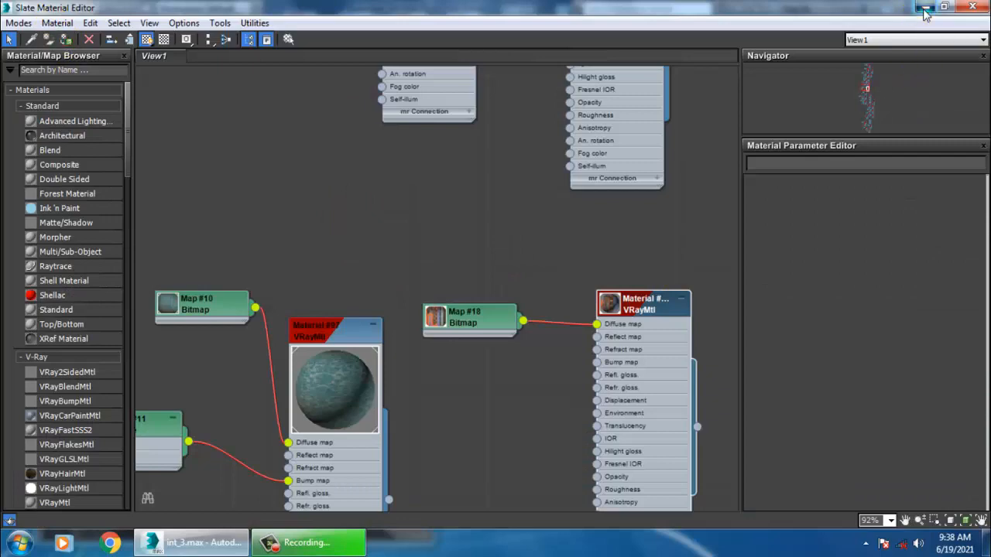
pyautogui.click(924, 10)
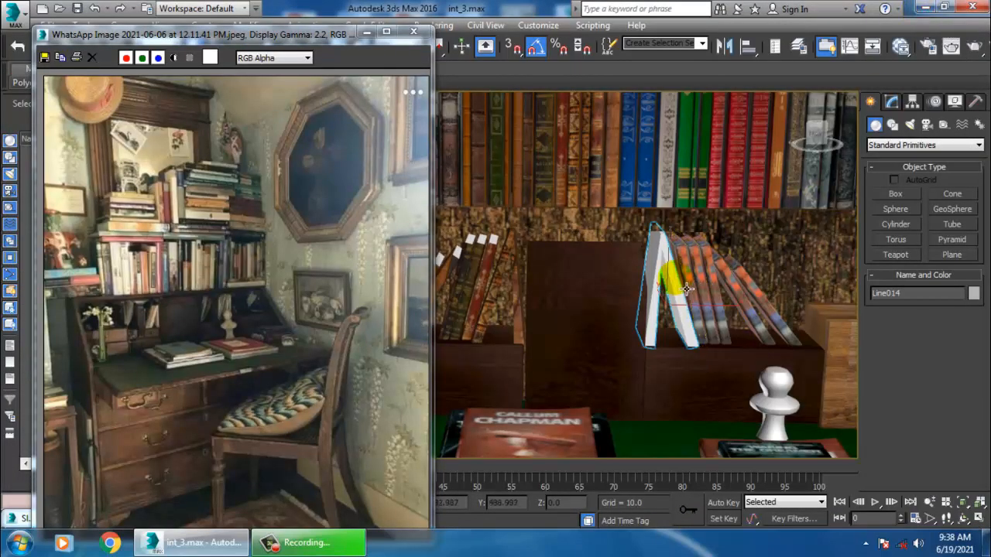
pyautogui.keyDown('alt'); pyautogui.moveTo(712, 281); pyautogui.dragTo(679, 264, button='middle'); pyautogui.keyUp('alt')
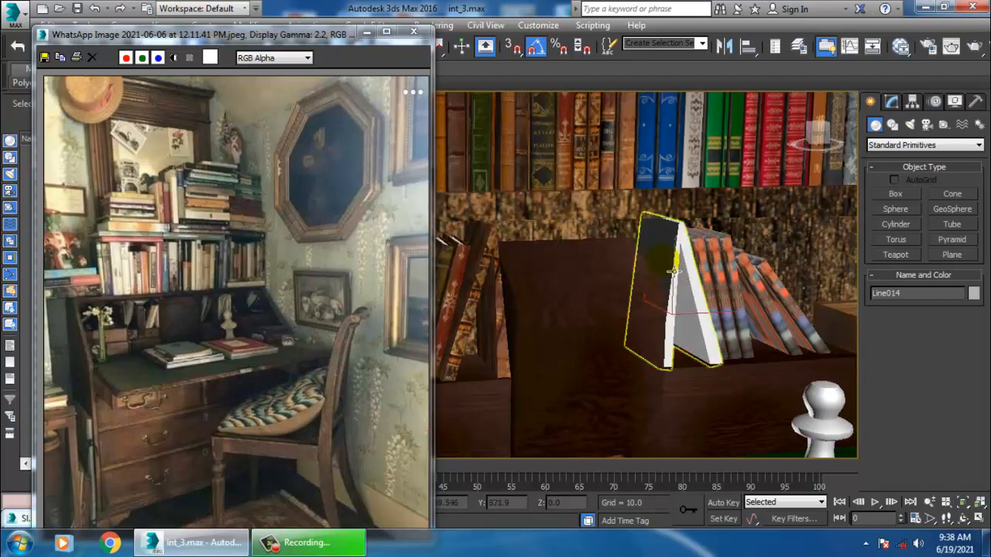
pyautogui.press('m')
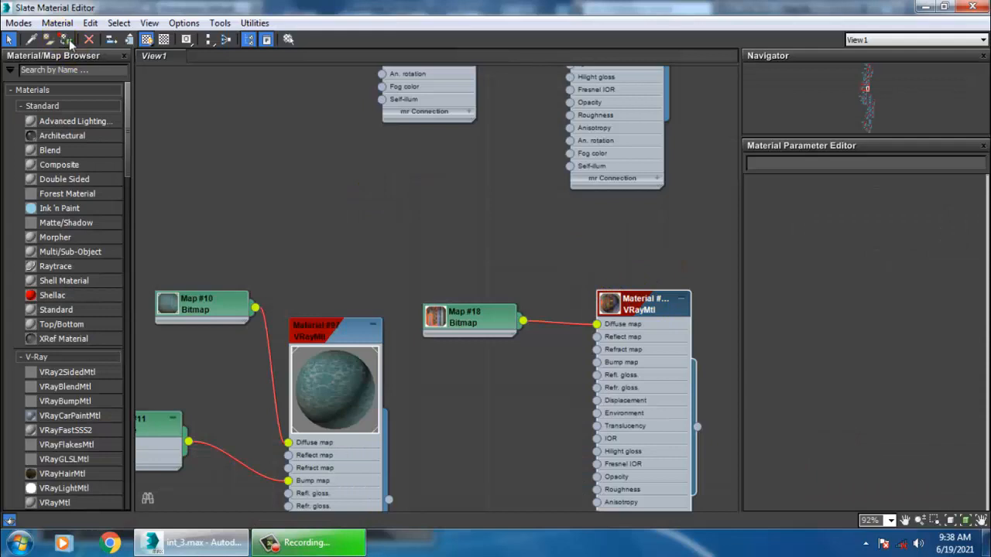
pyautogui.click(145, 40)
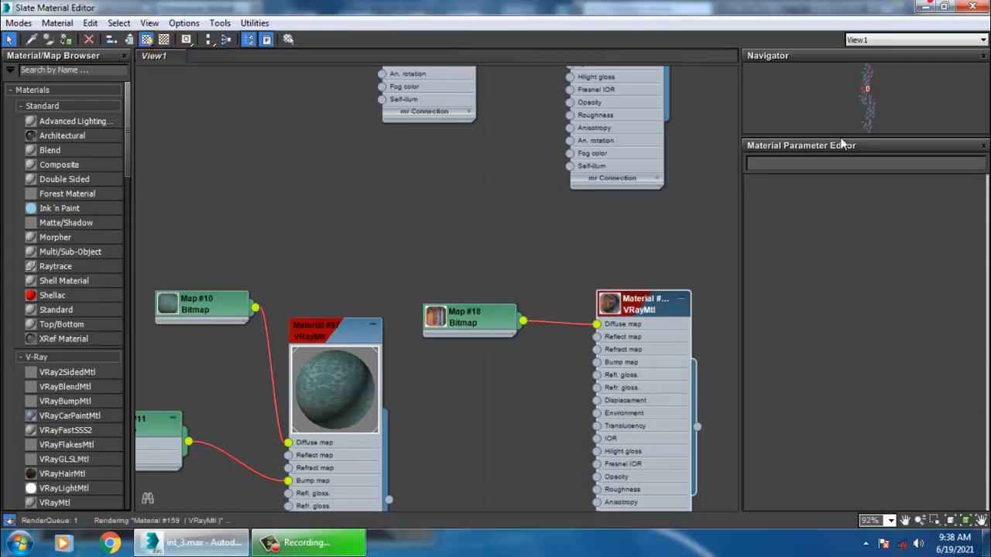
pyautogui.click(924, 9)
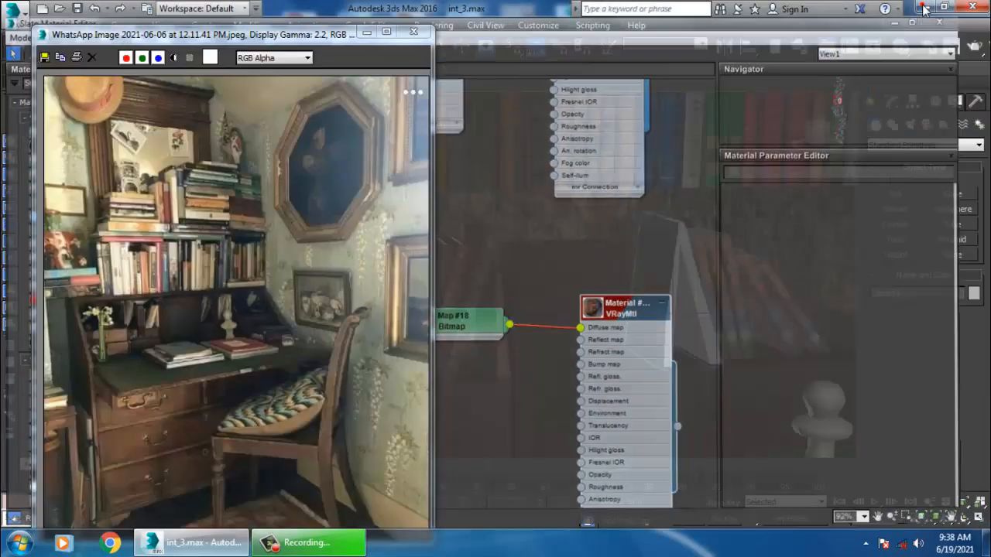
pyautogui.click(201, 545)
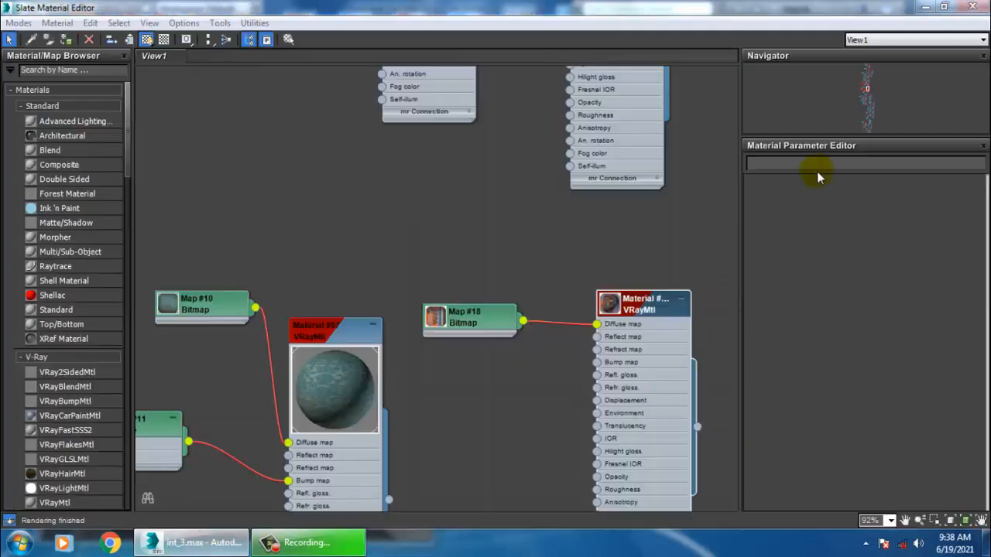
pyautogui.click(925, 8)
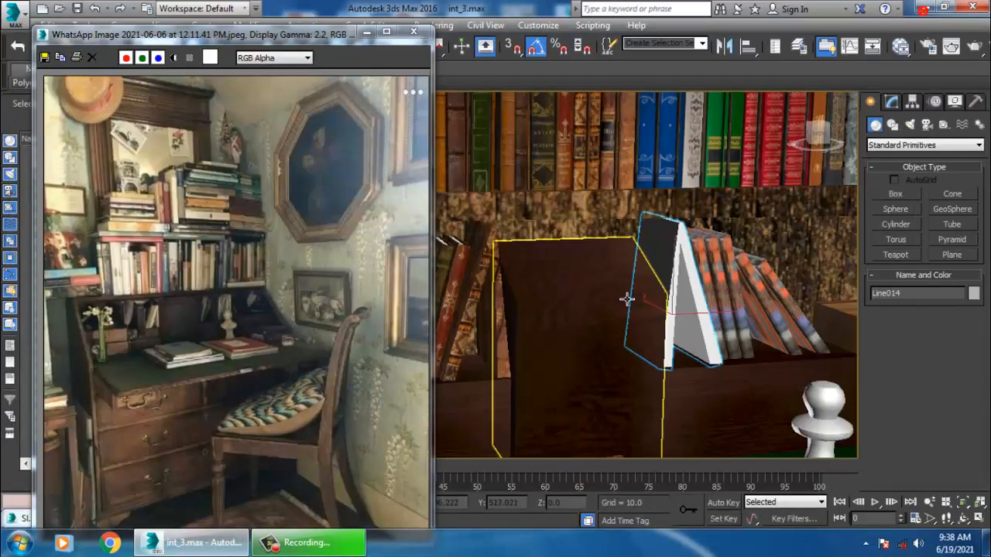
# Apply a shared UVW Map modifier with Box mapping to all six leaning books
pyautogui.keyDown('ctrl'); pyautogui.click(705, 280); pyautogui.keyUp('ctrl')
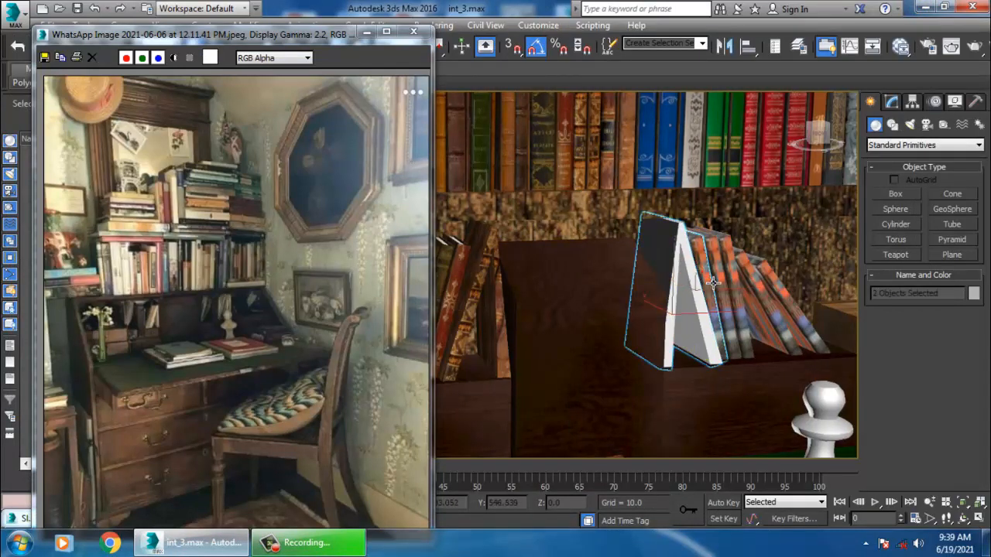
pyautogui.keyDown('ctrl'); pyautogui.click(720, 282); pyautogui.keyUp('ctrl')
pyautogui.keyDown('ctrl'); pyautogui.click(735, 284); pyautogui.keyUp('ctrl')
pyautogui.keyDown('ctrl'); pyautogui.click(757, 287); pyautogui.keyUp('ctrl')
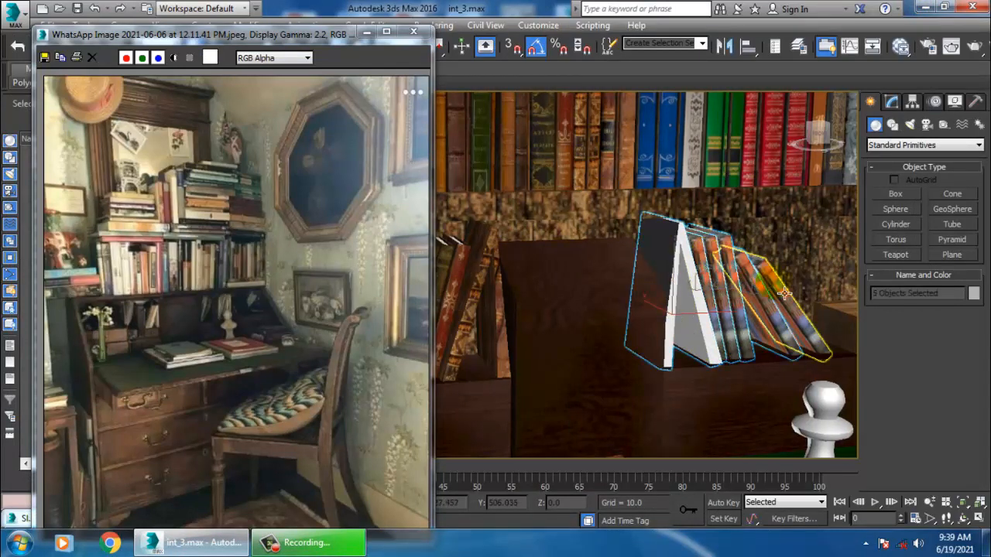
pyautogui.keyDown('ctrl'); pyautogui.click(785, 292); pyautogui.keyUp('ctrl')
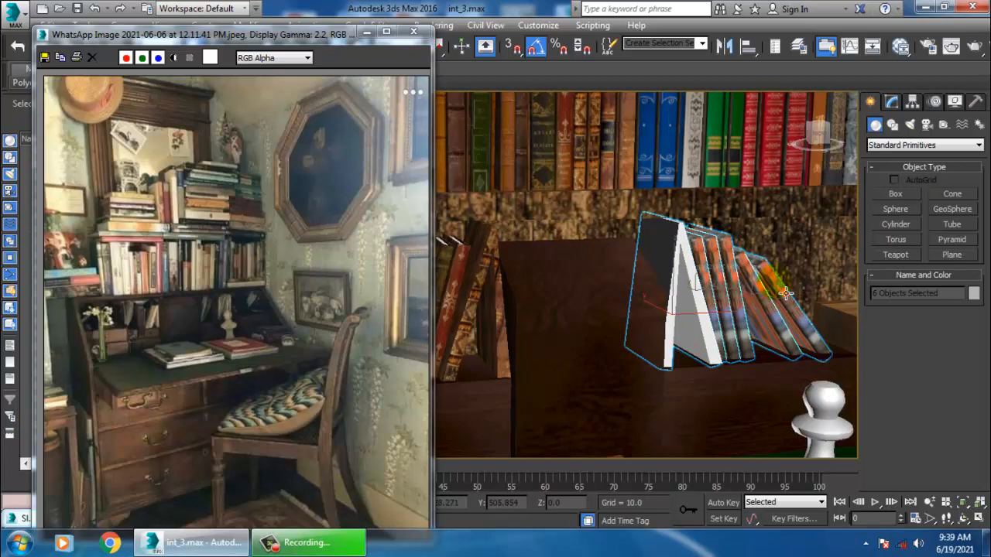
pyautogui.click(892, 105)
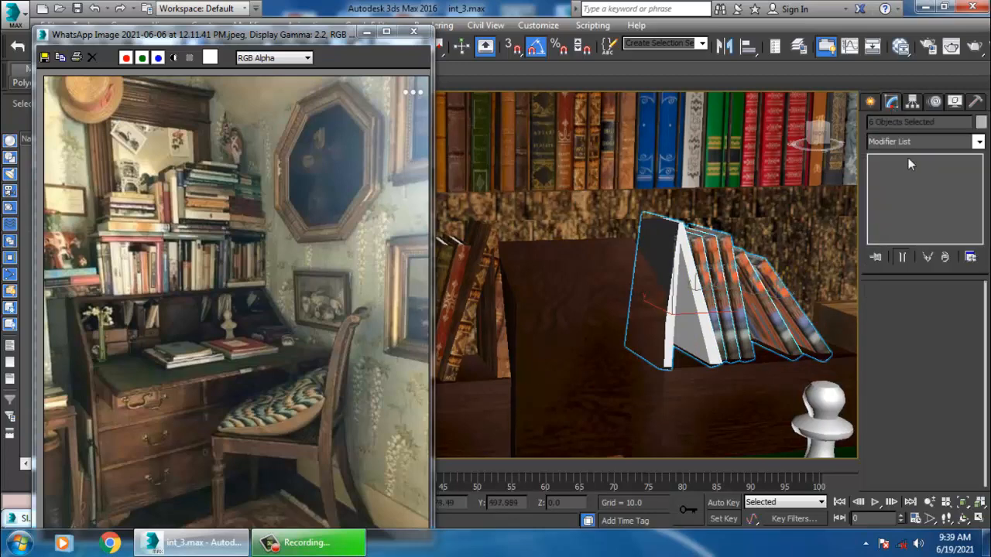
pyautogui.click(904, 141)
pyautogui.scroll(-10, 908, 224)
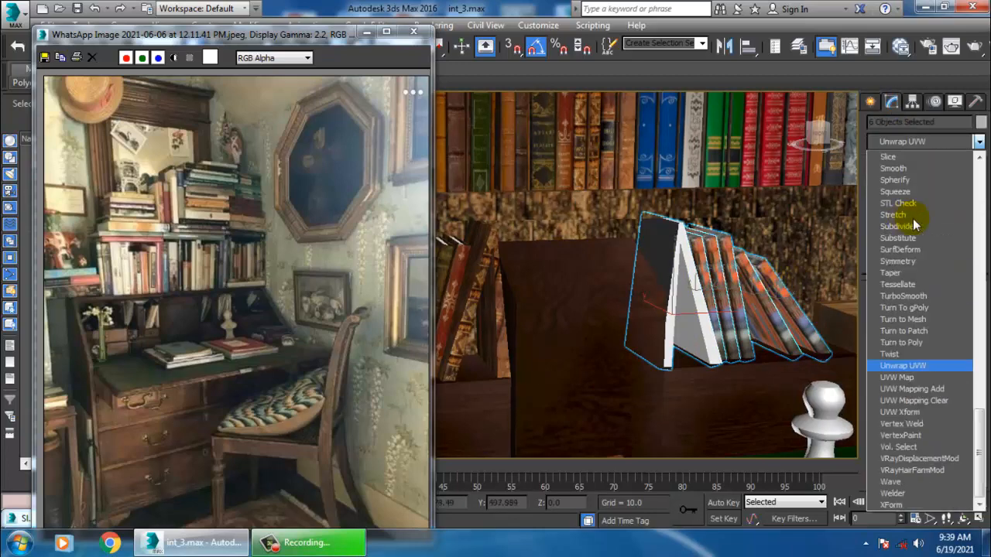
pyautogui.click(925, 374)
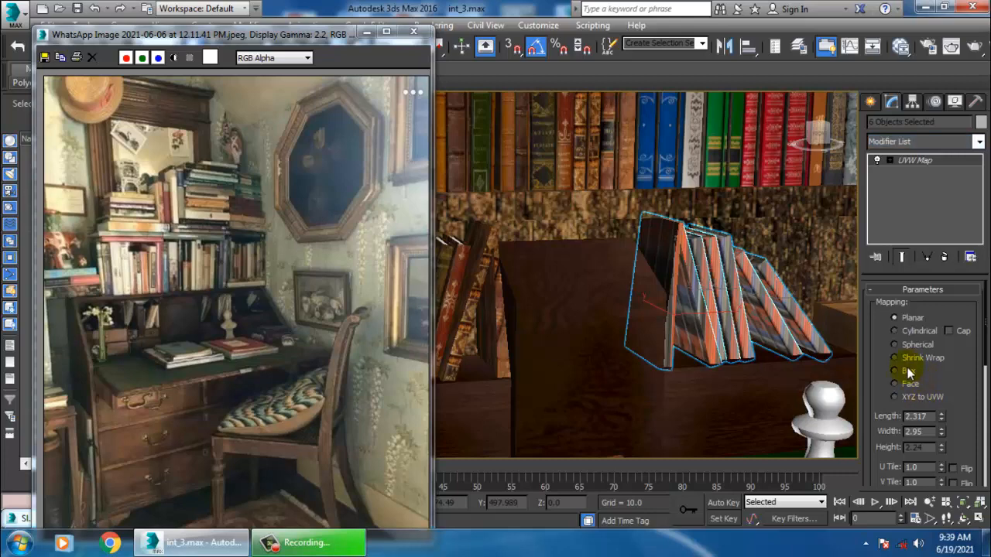
pyautogui.click(908, 371)
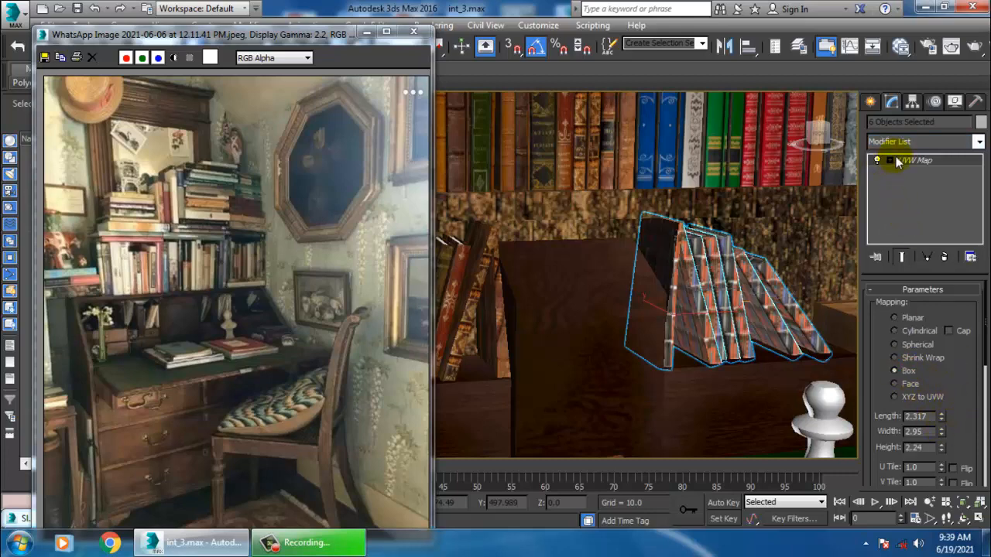
# Try rotating the UVW Map gizmo of the six books, undo the rotation and toggle Angle Snap
pyautogui.click(914, 172)
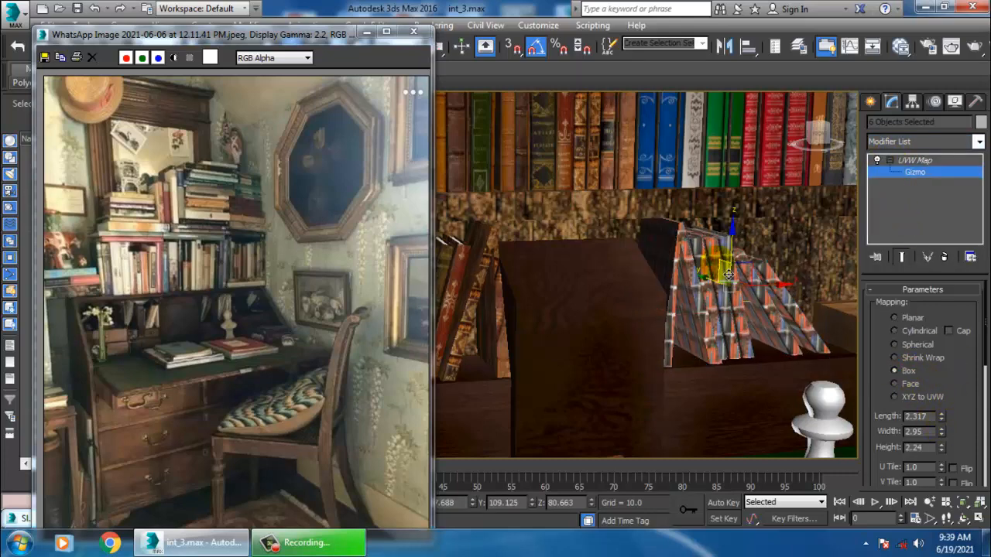
pyautogui.press('e')
pyautogui.moveTo(699, 277); pyautogui.dragTo(813, 227)
pyautogui.hotkey('ctrl', 'z')
pyautogui.click(536, 47)
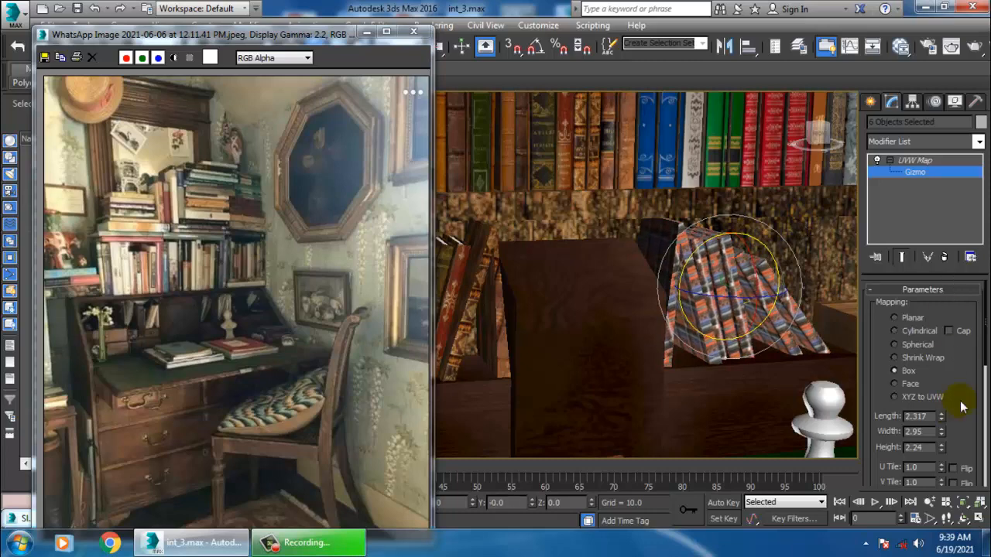
# Fit the UVW Map gizmo to the six books and rotate it to align the cover texture with their spines
pyautogui.scroll(-5, 963, 406)
pyautogui.click(897, 351)
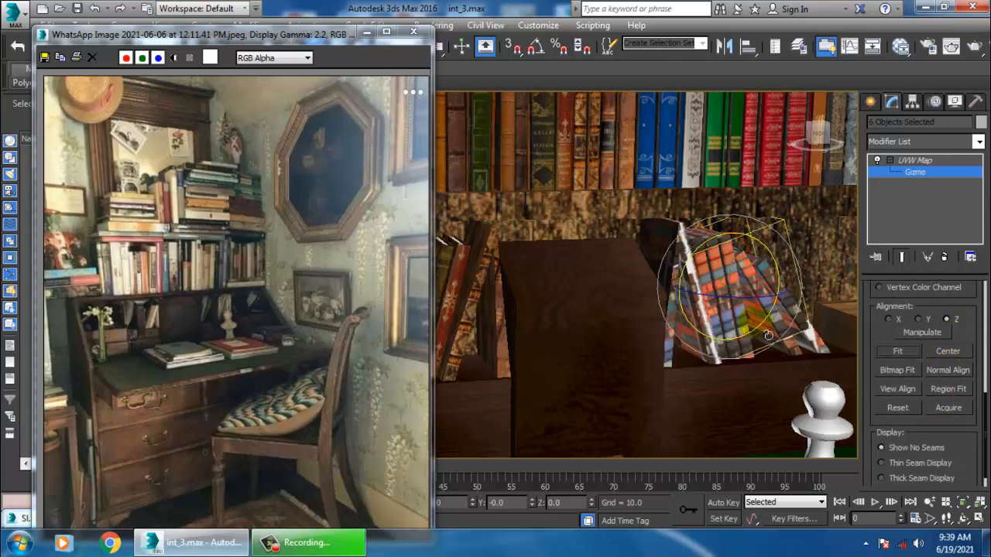
pyautogui.keyDown('alt'); pyautogui.moveTo(768, 334); pyautogui.dragTo(727, 317, button='middle'); pyautogui.keyUp('alt')
pyautogui.moveTo(779, 249); pyautogui.dragTo(824, 392)
pyautogui.scroll(-5, 770, 334)
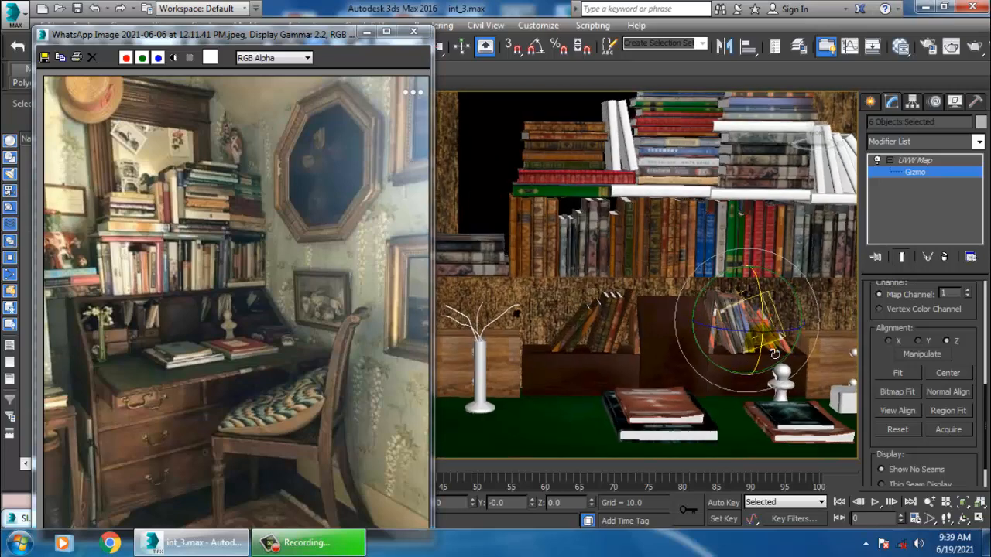
# Convert the six leaning books in the desk compartment to Editable Poly
pyautogui.press('w')
pyautogui.keyDown('alt'); pyautogui.moveTo(683, 305); pyautogui.dragTo(724, 308, button='middle'); pyautogui.keyUp('alt')
pyautogui.rightClick(726, 307)
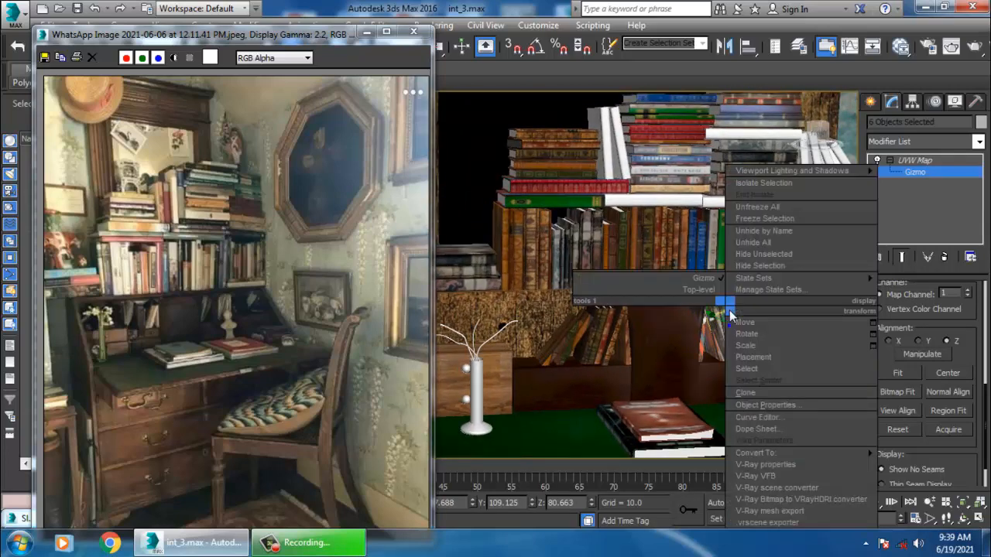
pyautogui.moveTo(788, 454)
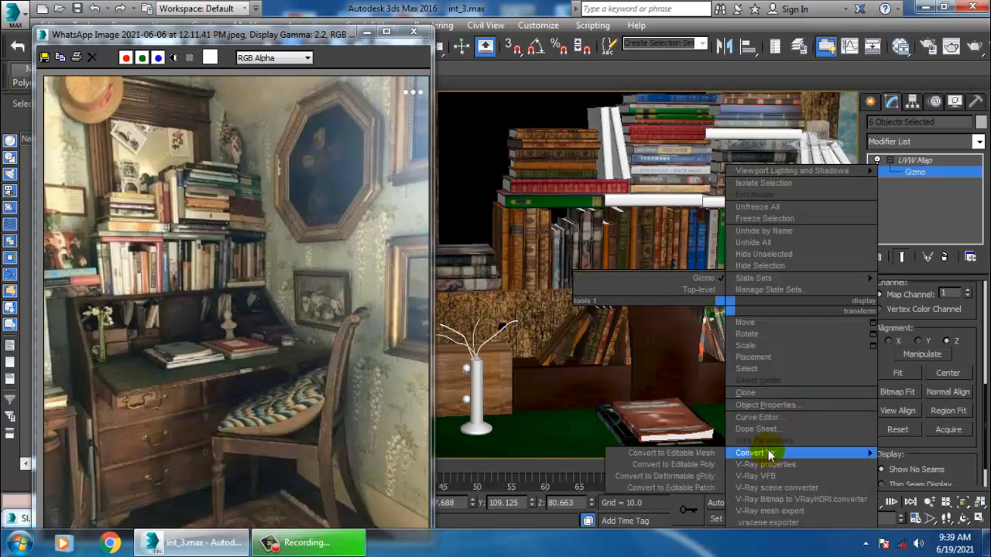
pyautogui.click(685, 465)
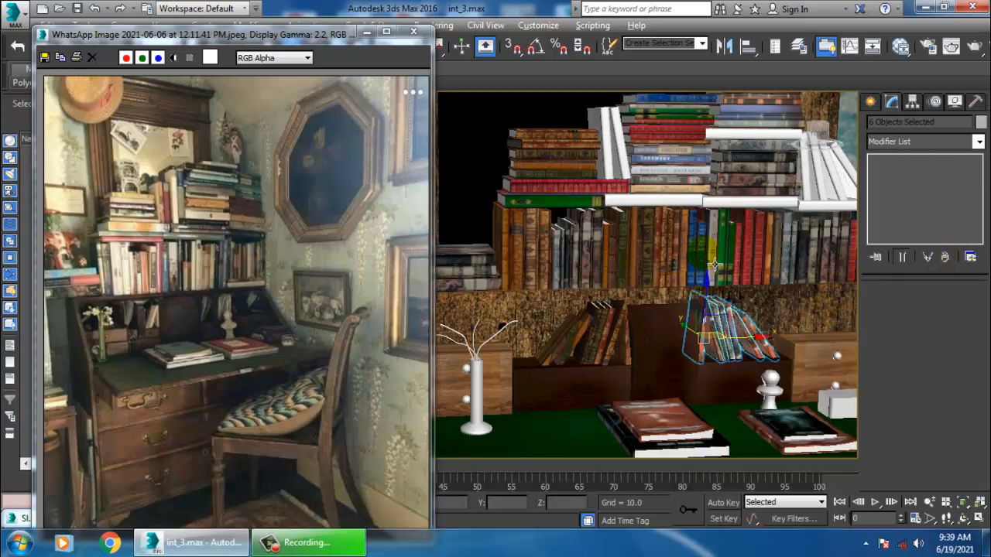
# Attach the other leaning books in the compartment to the outermost one, Box024, to make a single object
pyautogui.scroll(8, 716, 336)
pyautogui.click(716, 336)
pyautogui.keyDown('alt'); pyautogui.moveTo(716, 336); pyautogui.dragTo(691, 334, button='middle'); pyautogui.keyUp('alt')
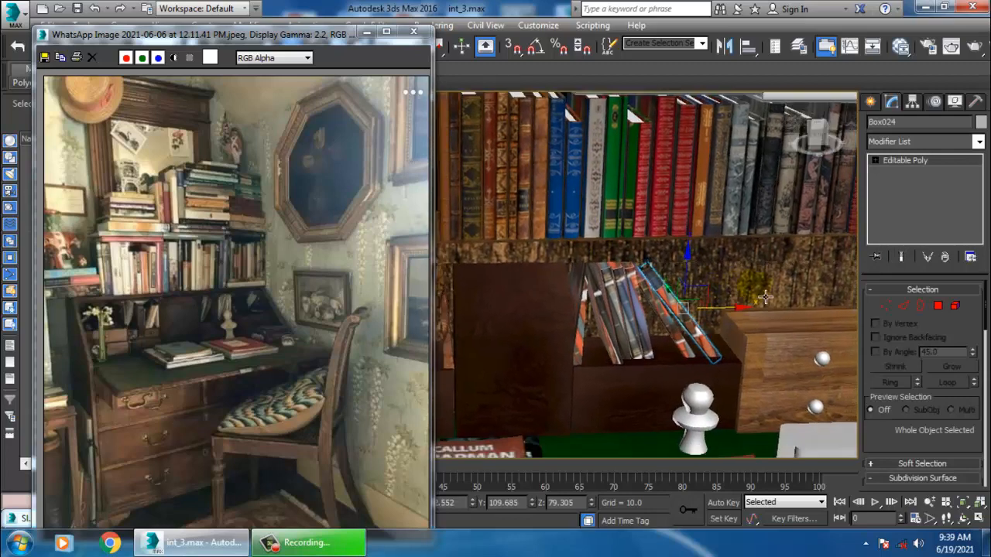
pyautogui.moveTo(956, 343); pyautogui.dragTo(935, 53)
pyautogui.scroll(-3, 968, 435)
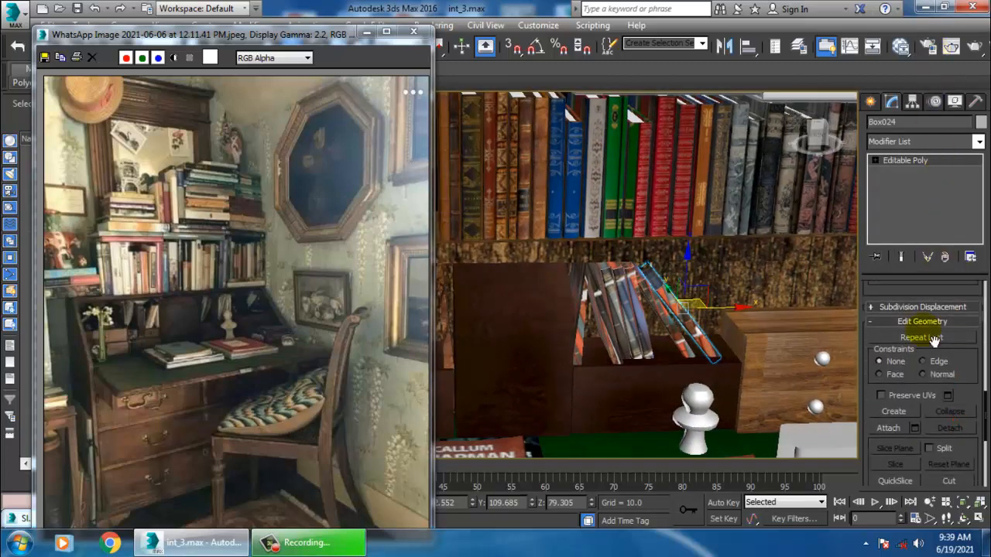
pyautogui.click(879, 429)
pyautogui.click(661, 325)
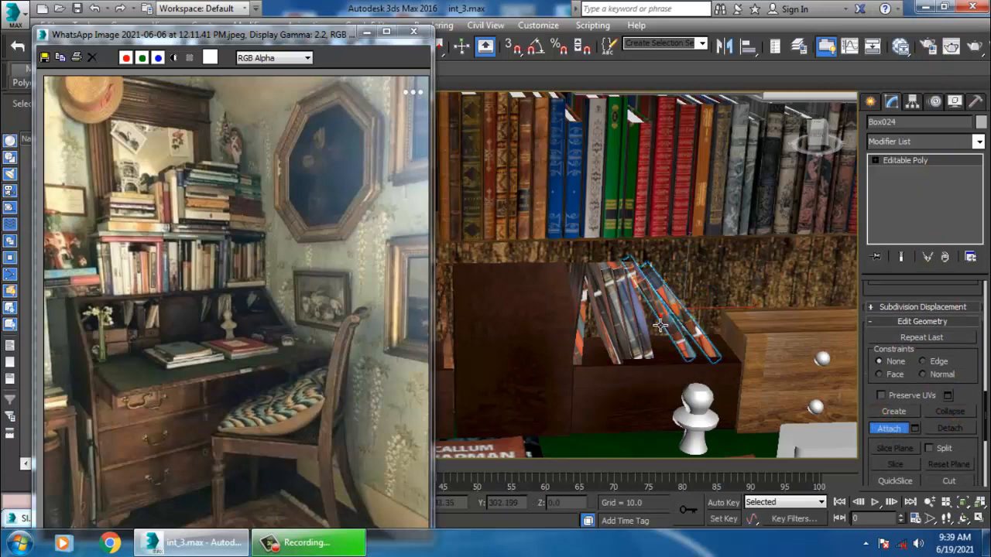
pyautogui.click(632, 319)
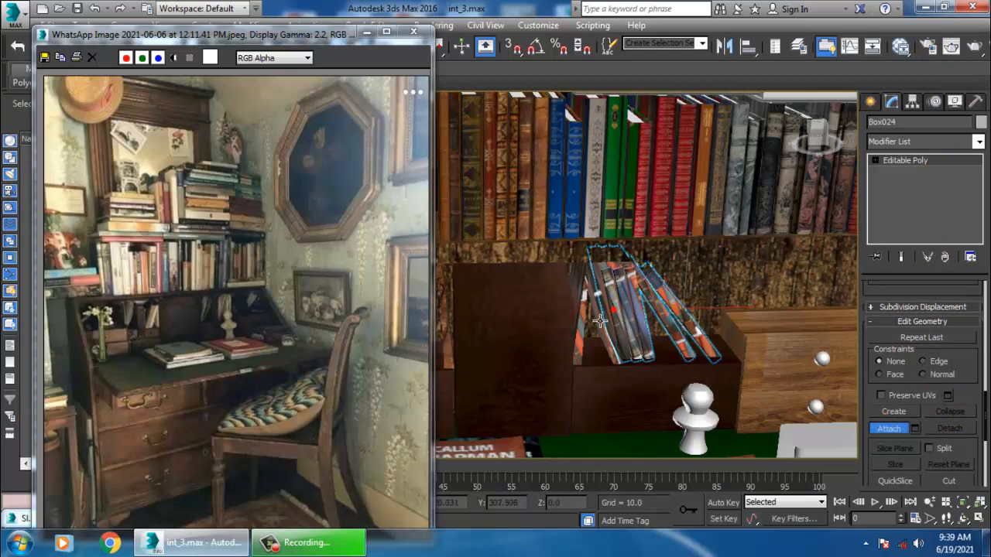
pyautogui.click(612, 320)
# Add a UVW Map modifier with Box mapping to the attached leaning books
pyautogui.click(906, 143)
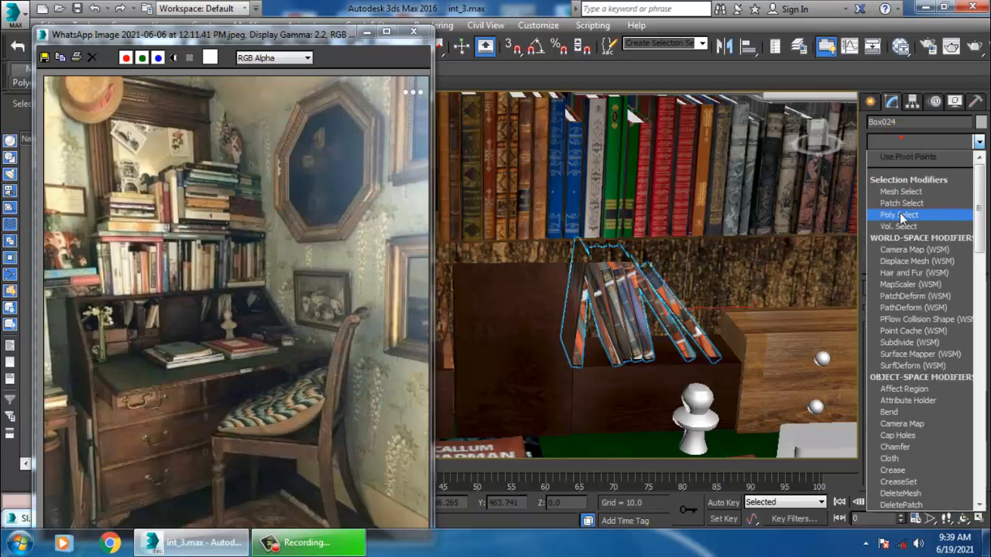
pyautogui.click(681, 311)
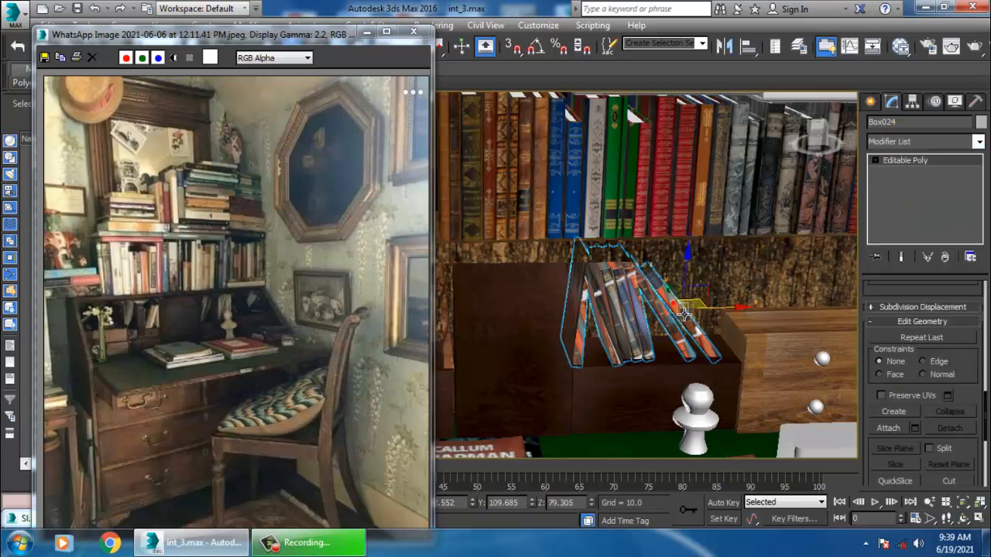
pyautogui.click(906, 142)
pyautogui.scroll(-10, 923, 325)
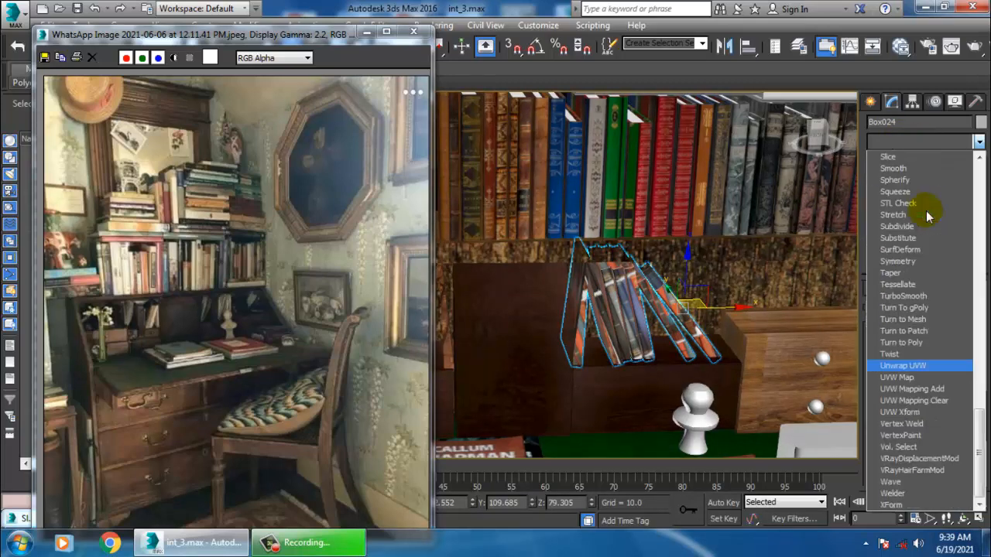
pyautogui.click(919, 380)
pyautogui.click(896, 371)
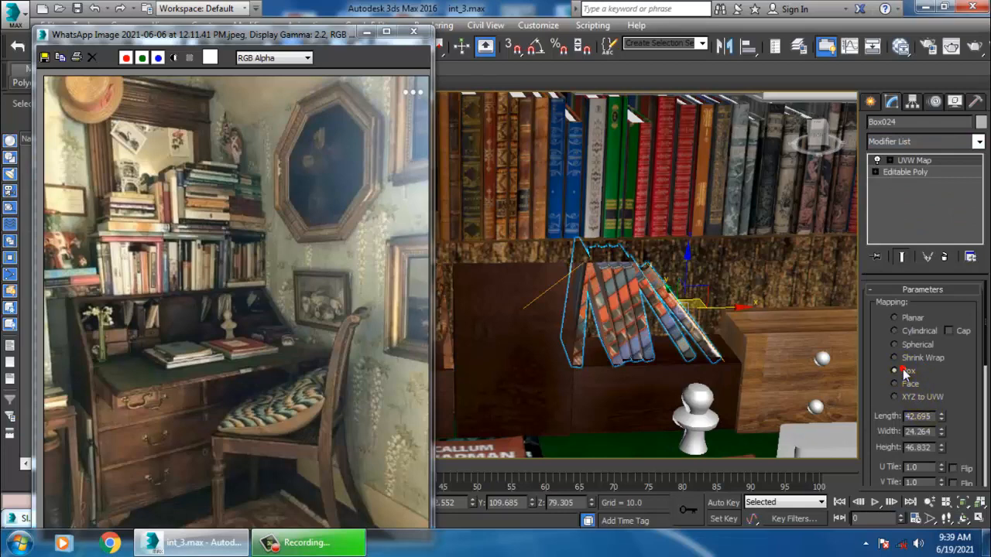
# Fit the UVW Map gizmo to the attached books and rotate it so the cover texture runs along the spines
pyautogui.click(890, 161)
pyautogui.click(915, 172)
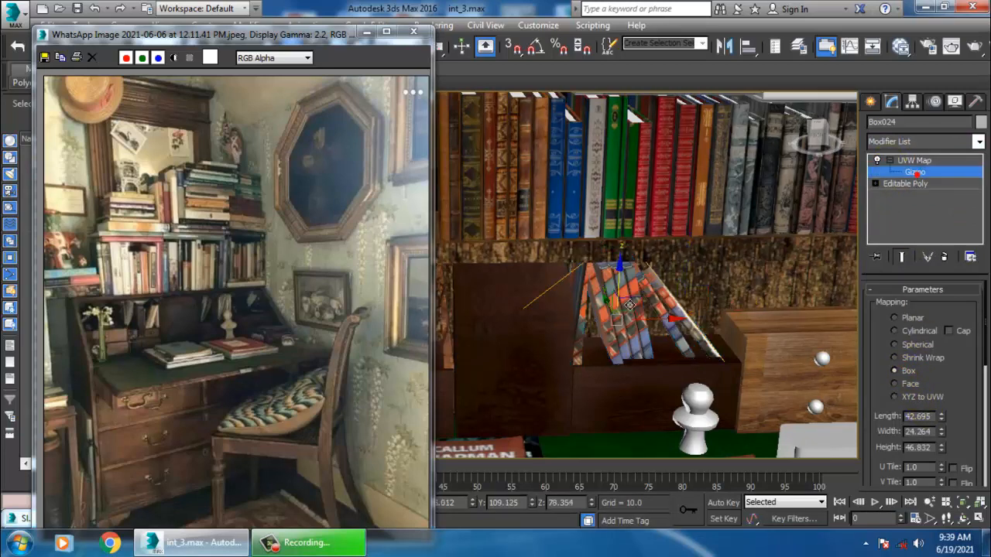
pyautogui.press('e')
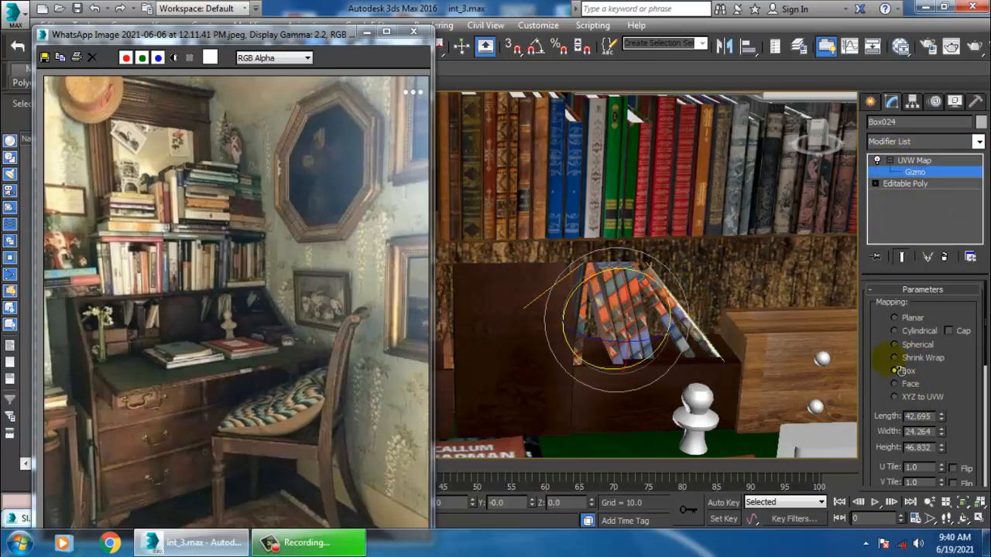
pyautogui.scroll(-5, 986, 453)
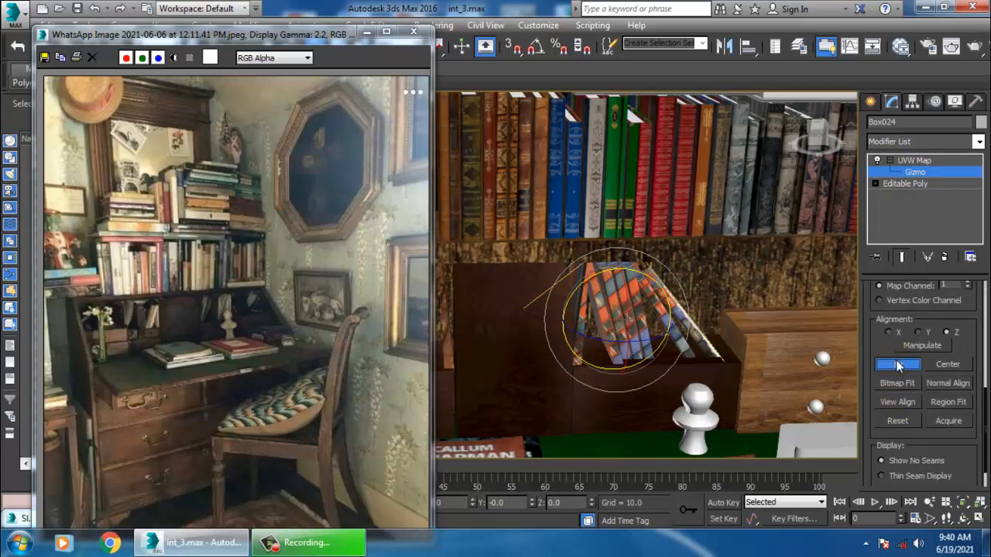
pyautogui.moveTo(655, 286); pyautogui.dragTo(744, 441)
# Collapse the attached books with their new mapping to an Editable Poly
pyautogui.rightClick(591, 297)
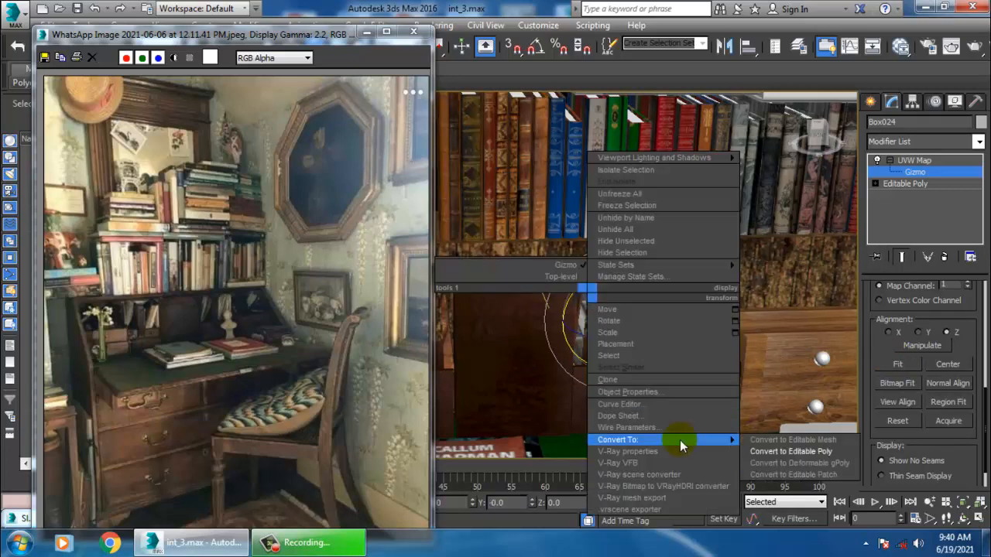
pyautogui.moveTo(681, 442)
pyautogui.click(825, 450)
pyautogui.moveTo(680, 313); pyautogui.dragTo(680, 340, button='middle')
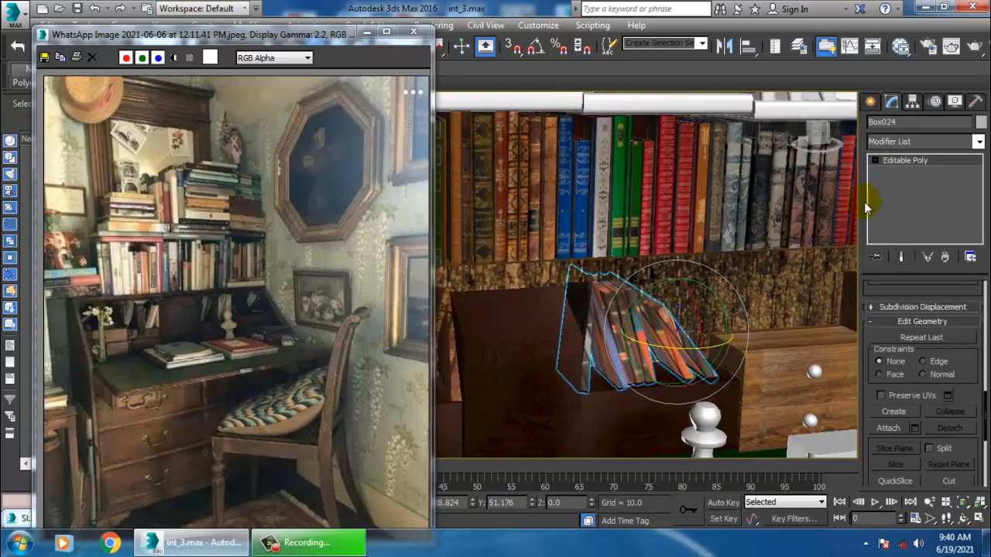
# Look through the book material nodes in the Slate Material Editor for textures suited to the remaining books
pyautogui.press('4')
pyautogui.keyDown('alt'); pyautogui.moveTo(728, 235); pyautogui.dragTo(708, 308, button='middle'); pyautogui.keyUp('alt')
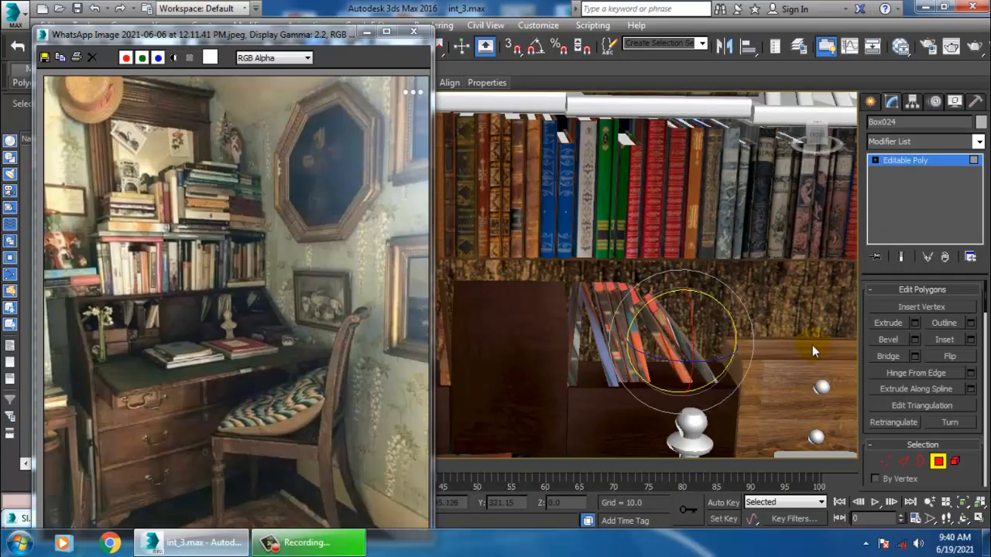
pyautogui.press('m')
pyautogui.moveTo(454, 419); pyautogui.dragTo(546, 174, button='middle')
pyautogui.scroll(-6, 450, 350)
pyautogui.scroll(2, 571, 418)
pyautogui.moveTo(571, 419); pyautogui.dragTo(489, 182, button='middle')
pyautogui.moveTo(578, 370); pyautogui.dragTo(576, 129, button='middle')
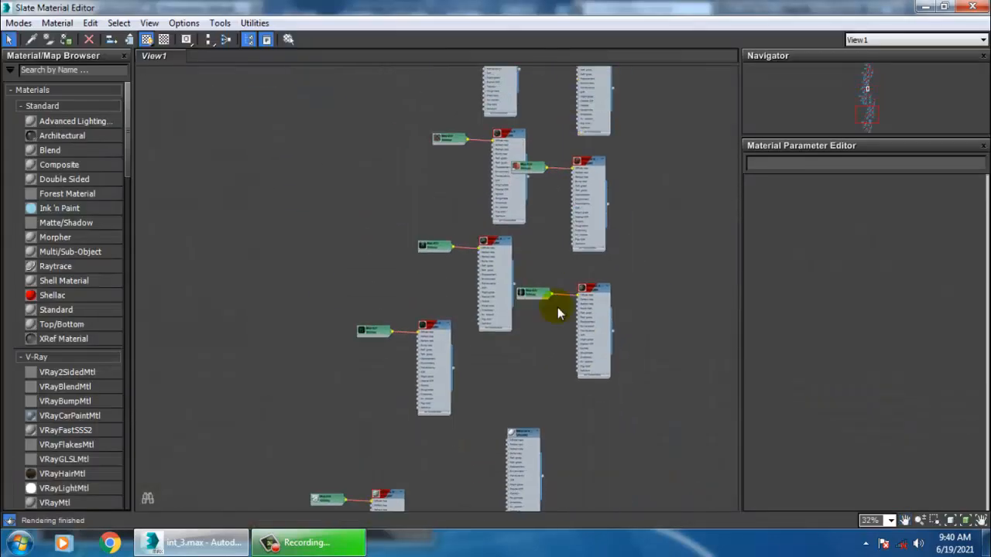
pyautogui.moveTo(557, 308); pyautogui.dragTo(556, 69, button='middle')
pyautogui.moveTo(550, 332); pyautogui.dragTo(519, 373, button='middle')
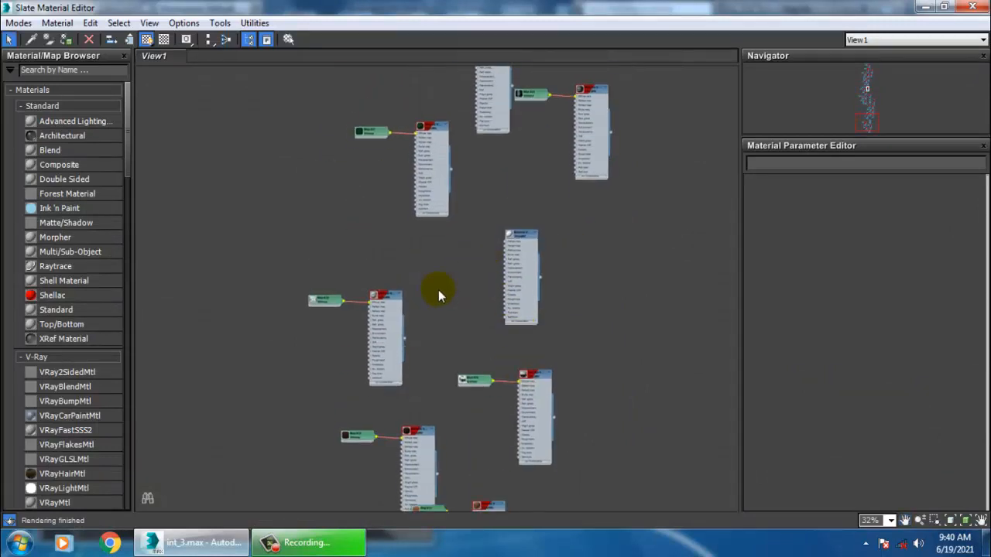
pyautogui.moveTo(488, 239); pyautogui.dragTo(510, 270, button='middle')
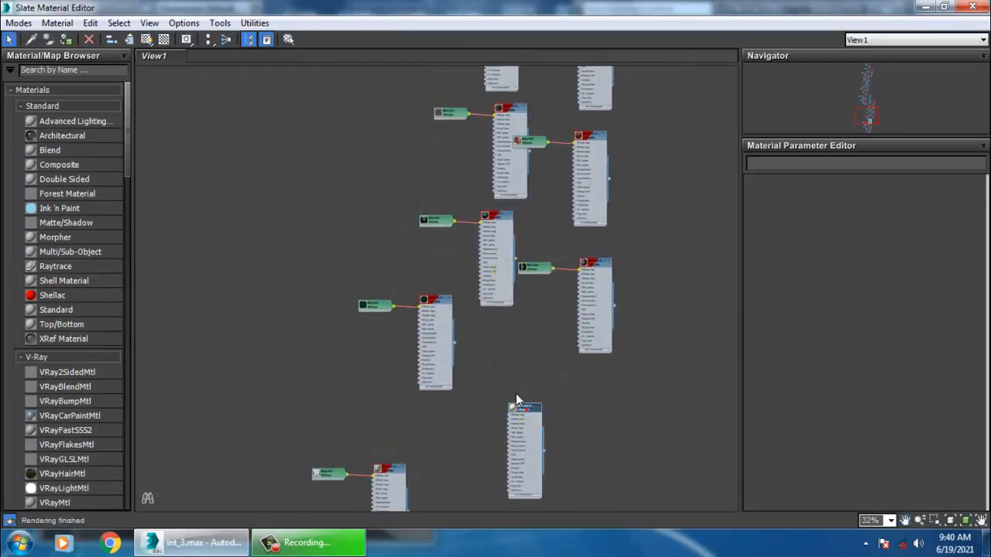
pyautogui.click(927, 8)
pyautogui.moveTo(632, 253); pyautogui.dragTo(703, 300, button='middle')
pyautogui.scroll(-2, 704, 300)
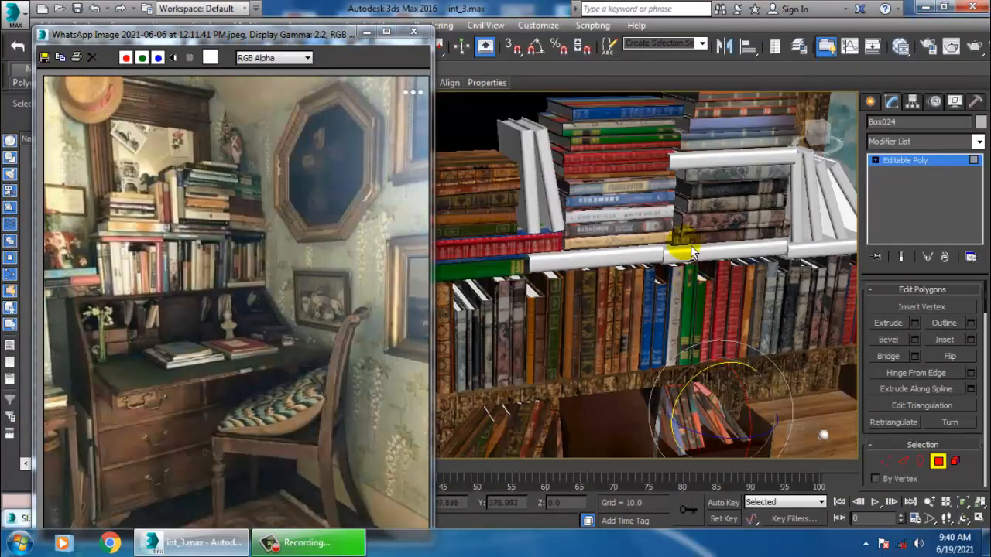
pyautogui.moveTo(684, 250); pyautogui.dragTo(738, 310, button='middle')
pyautogui.click(915, 161)
pyautogui.moveTo(590, 248); pyautogui.dragTo(577, 249, button='middle')
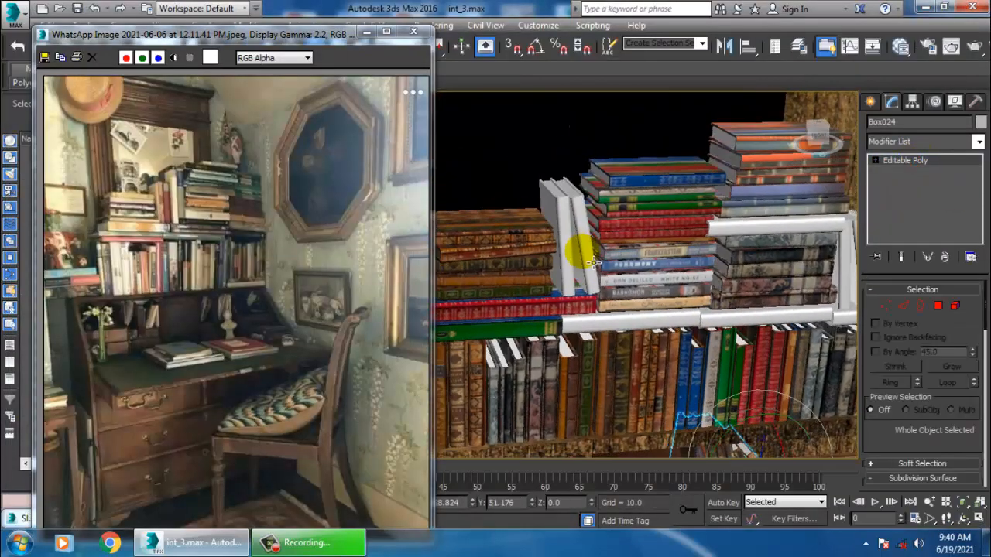
pyautogui.click(619, 321)
pyautogui.moveTo(658, 319); pyautogui.dragTo(596, 317, button='middle')
pyautogui.click(648, 268)
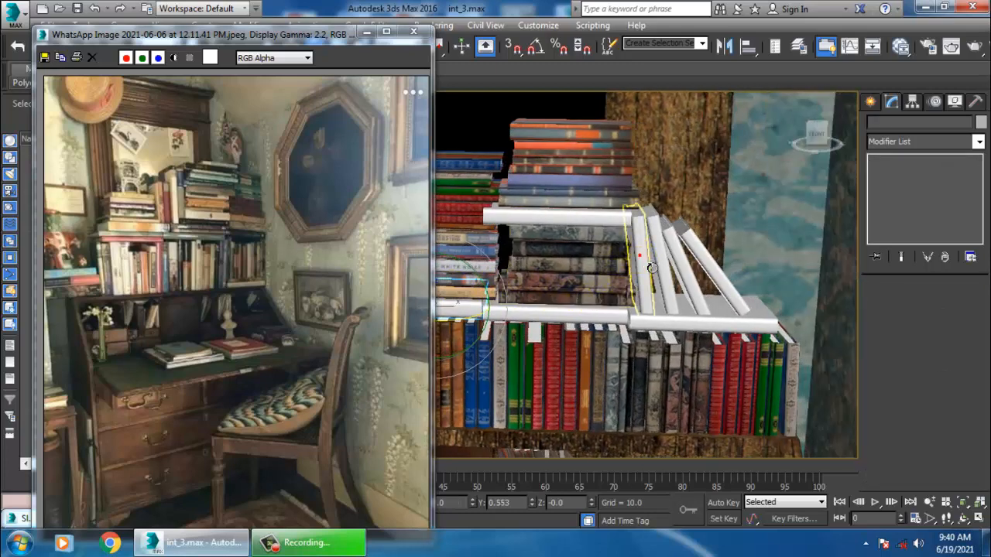
pyautogui.keyDown('ctrl'); pyautogui.click(670, 263); pyautogui.keyUp('ctrl')
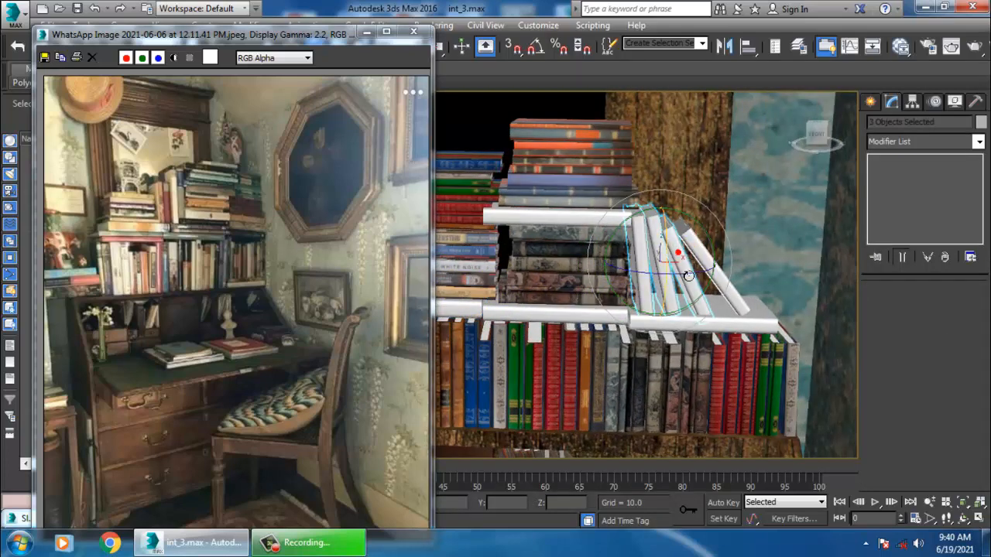
# Try the Map #24 book material on Box070, the flat white book beneath the white leaning books
pyautogui.click(682, 325)
pyautogui.moveTo(681, 326)
pyautogui.keyDown('alt'); pyautogui.mouseDown(button='middle')
pyautogui.moveTo(676, 337)
pyautogui.moveTo(679, 312)
pyautogui.mouseUp(button='middle'); pyautogui.keyUp('alt')
pyautogui.press('w')
pyautogui.scroll(2, 675, 335)
pyautogui.press('m')
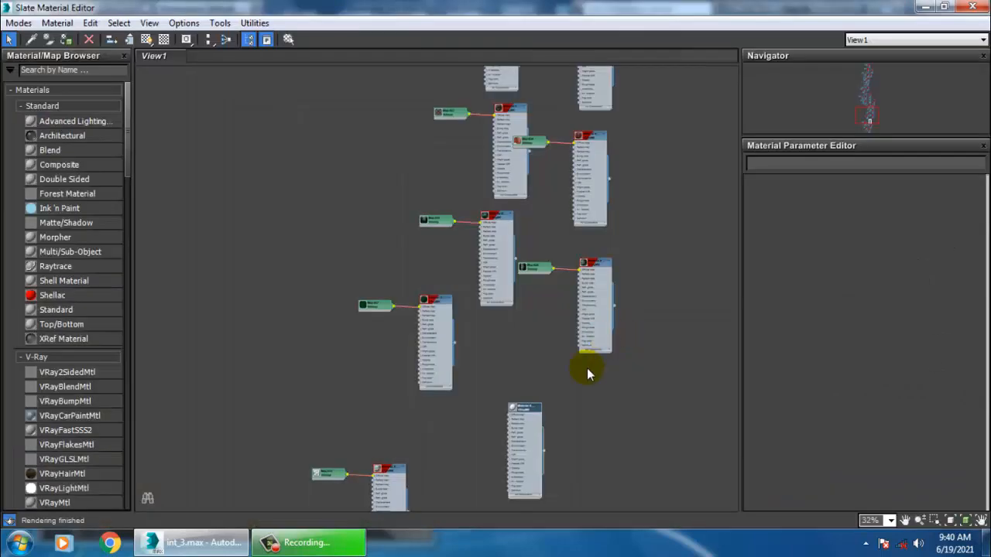
pyautogui.scroll(4, 603, 322)
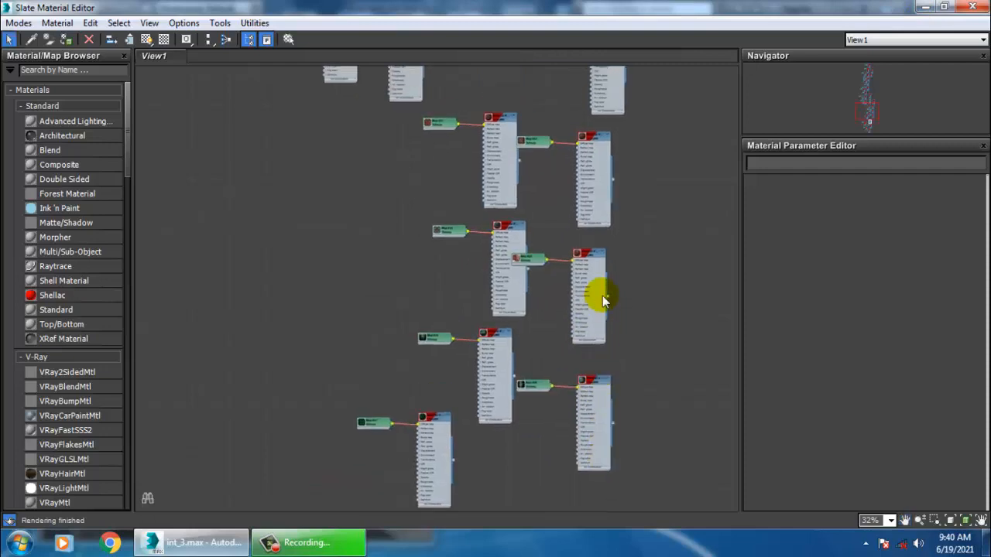
pyautogui.click(587, 394)
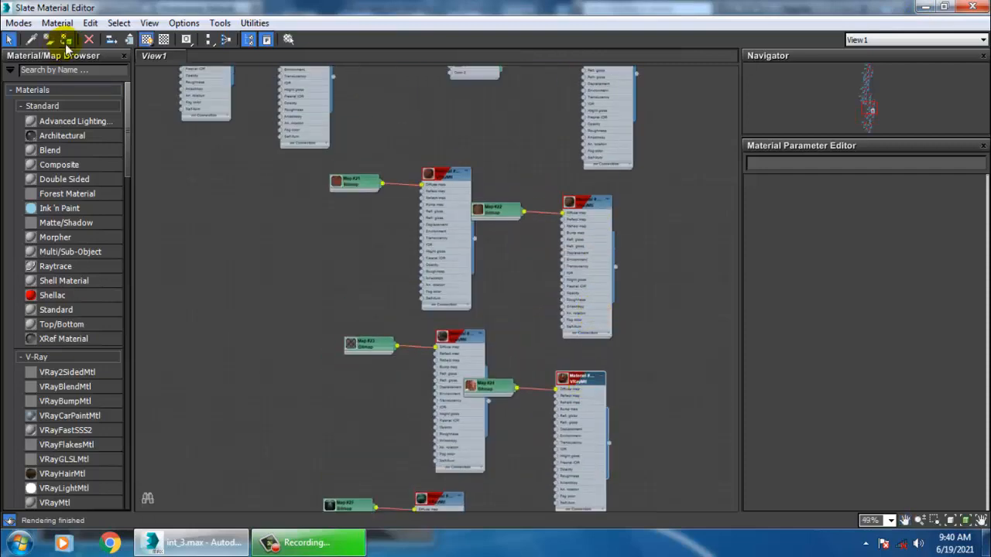
pyautogui.click(66, 43)
pyautogui.click(922, 7)
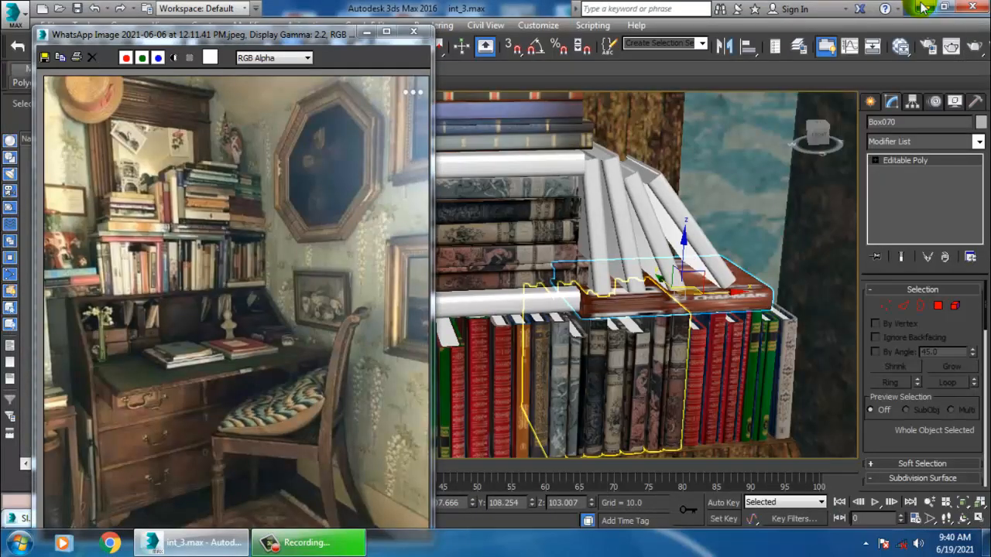
# Assign the existing VRayMtl with the multicoloured book-spine bitmap to Box070, the flat book beneath the white leaning books
pyautogui.press('m')
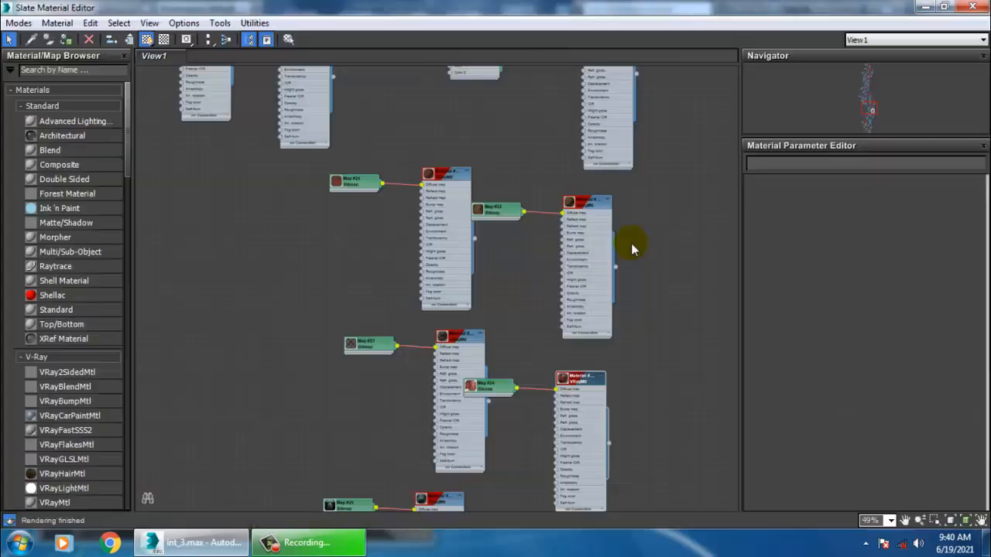
pyautogui.moveTo(529, 213); pyautogui.dragTo(511, 438, button='middle')
pyautogui.moveTo(537, 246); pyautogui.dragTo(562, 350, button='middle')
pyautogui.moveTo(373, 249); pyautogui.dragTo(439, 356, button='middle')
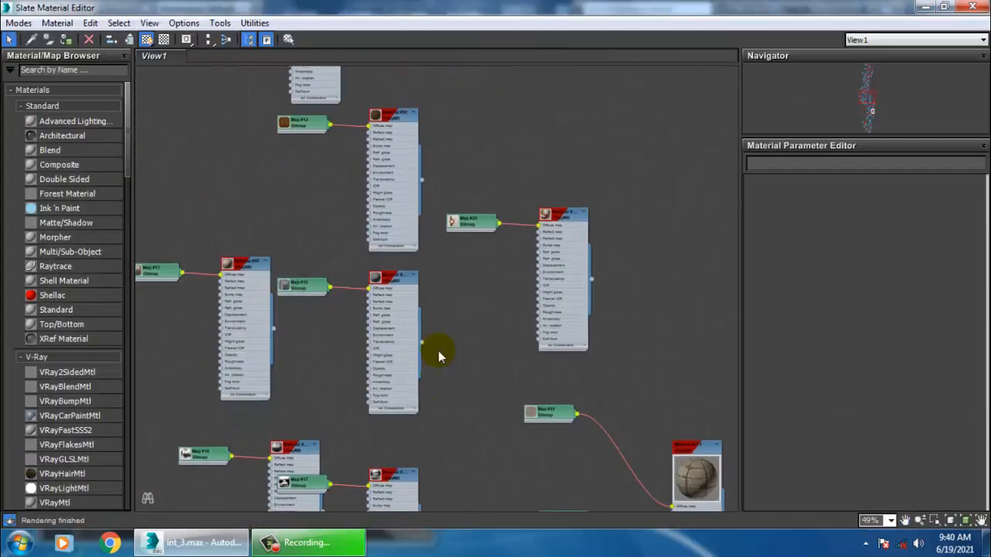
pyautogui.moveTo(483, 161); pyautogui.dragTo(542, 298, button='middle')
pyautogui.moveTo(548, 243); pyautogui.dragTo(528, 424, button='middle')
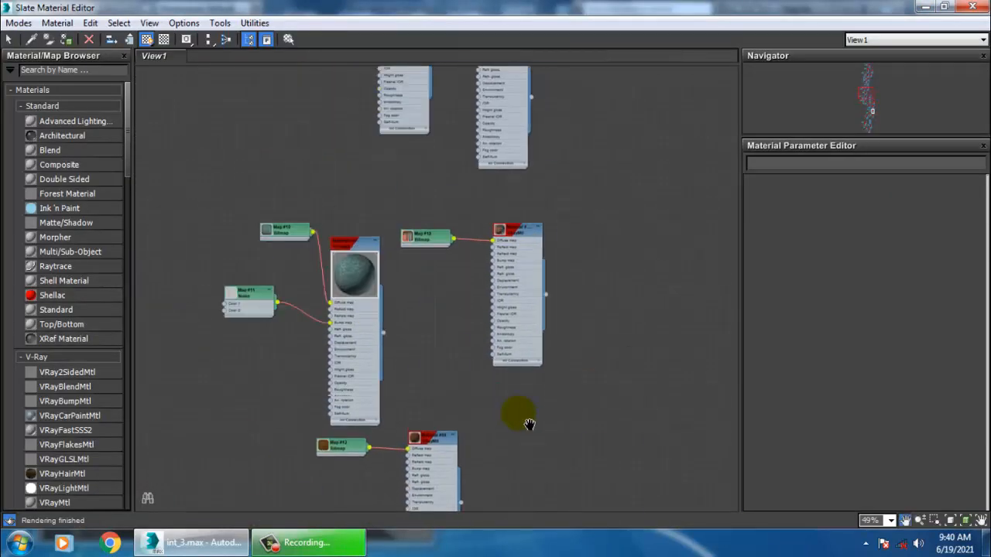
pyautogui.moveTo(523, 200); pyautogui.dragTo(527, 380, button='middle')
pyautogui.moveTo(447, 156); pyautogui.dragTo(472, 228, button='middle')
pyautogui.click(418, 248)
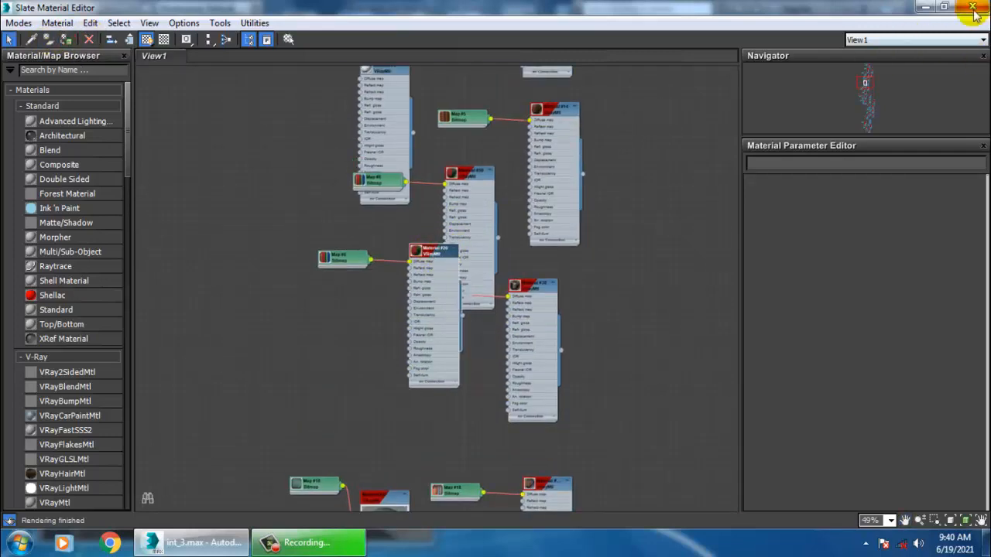
pyautogui.click(927, 7)
# Add a UVW Map modifier to Box070 and rotate its gizmo 90 degrees about Y
pyautogui.click(922, 141)
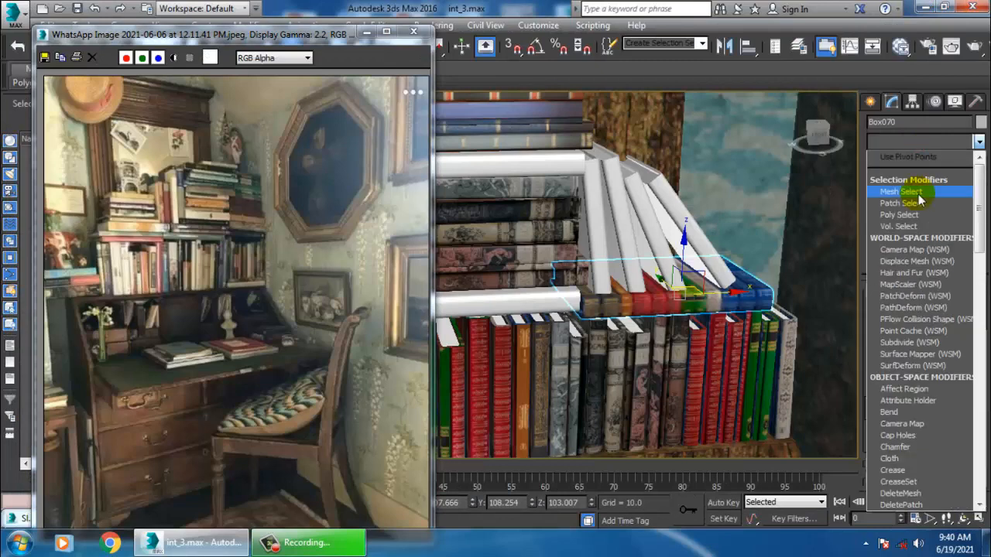
pyautogui.press('u')
pyautogui.click(912, 377)
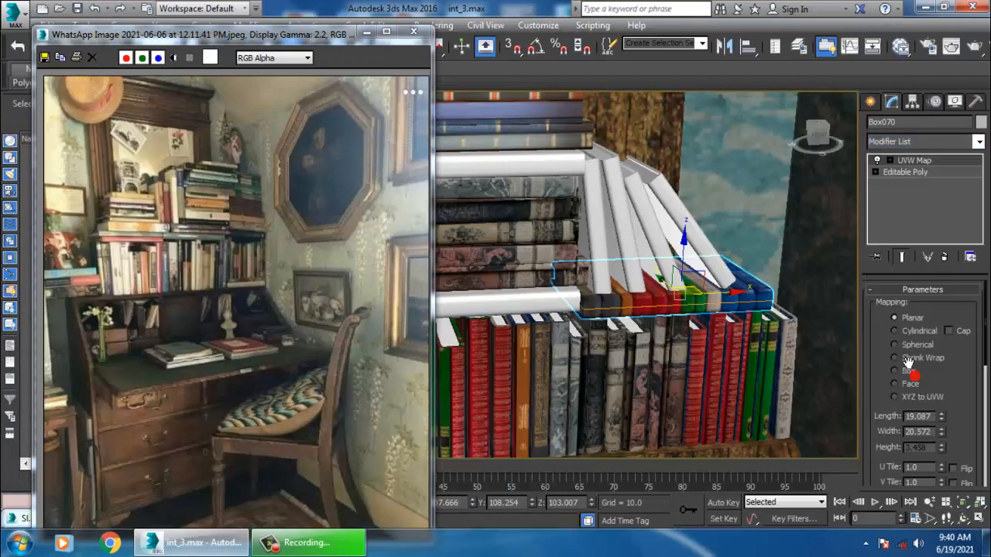
pyautogui.click(889, 160)
pyautogui.click(911, 175)
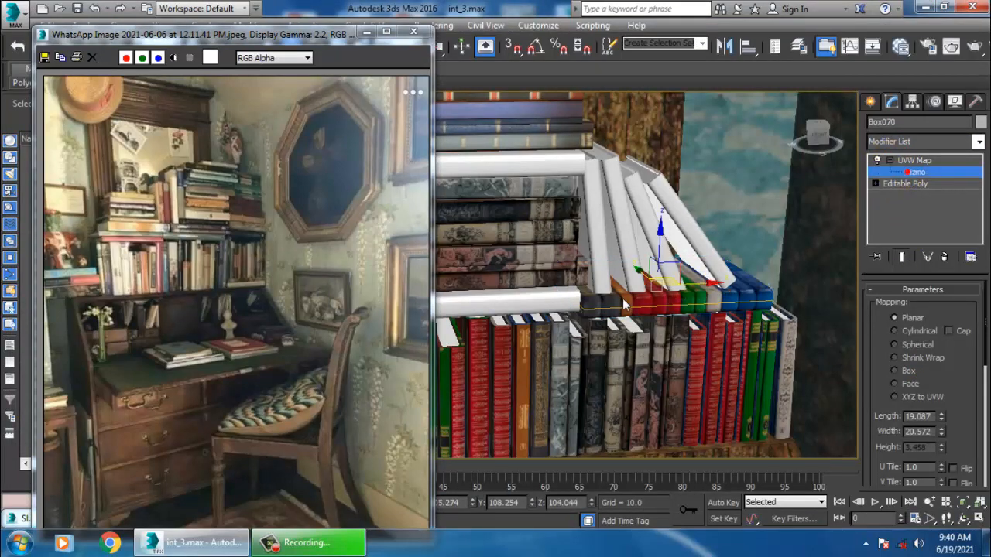
pyautogui.press('e')
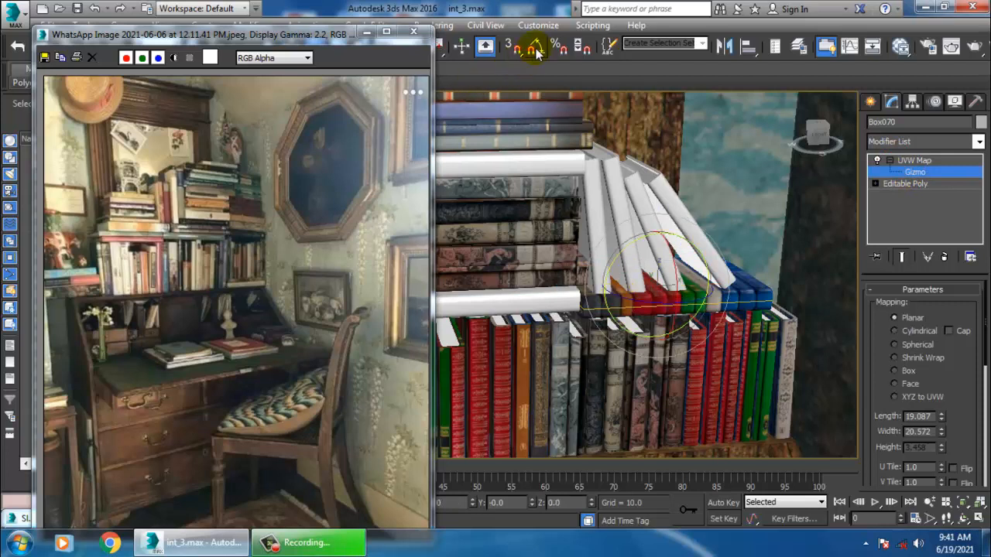
pyautogui.moveTo(620, 283); pyautogui.dragTo(609, 262)
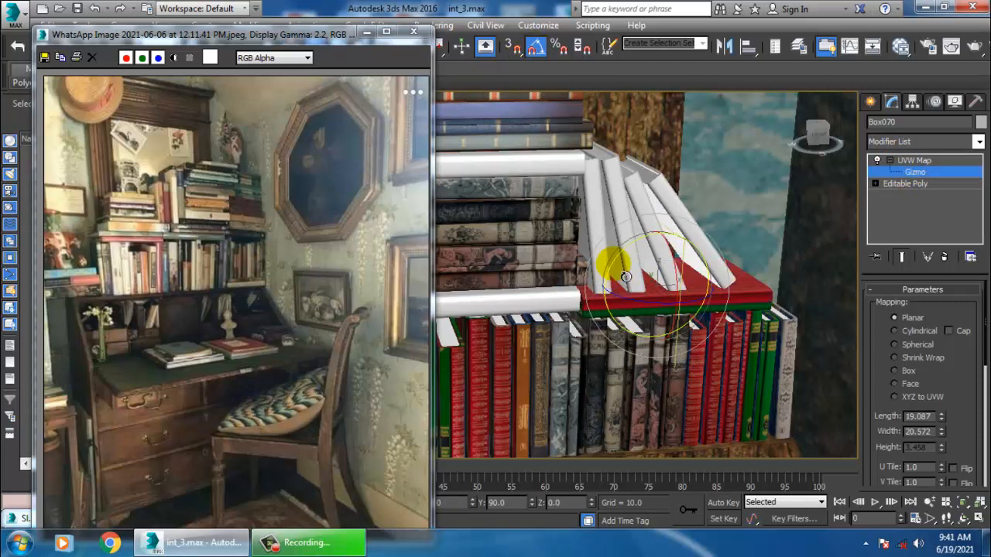
# Use Box mapping on Box070, fit the gizmo to the book, and enlarge the mapping width to about 78
pyautogui.click(904, 370)
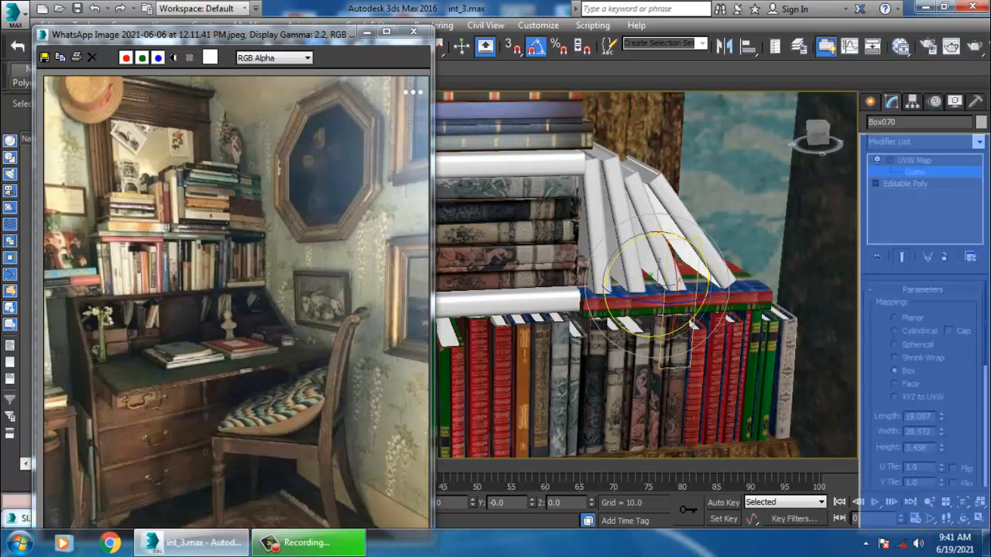
pyautogui.scroll(-5, 976, 436)
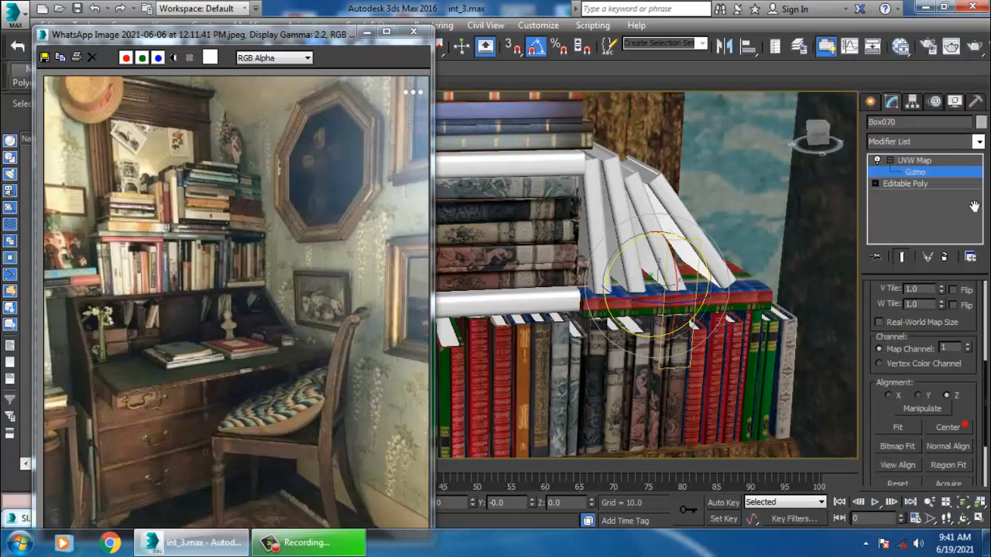
pyautogui.click(897, 362)
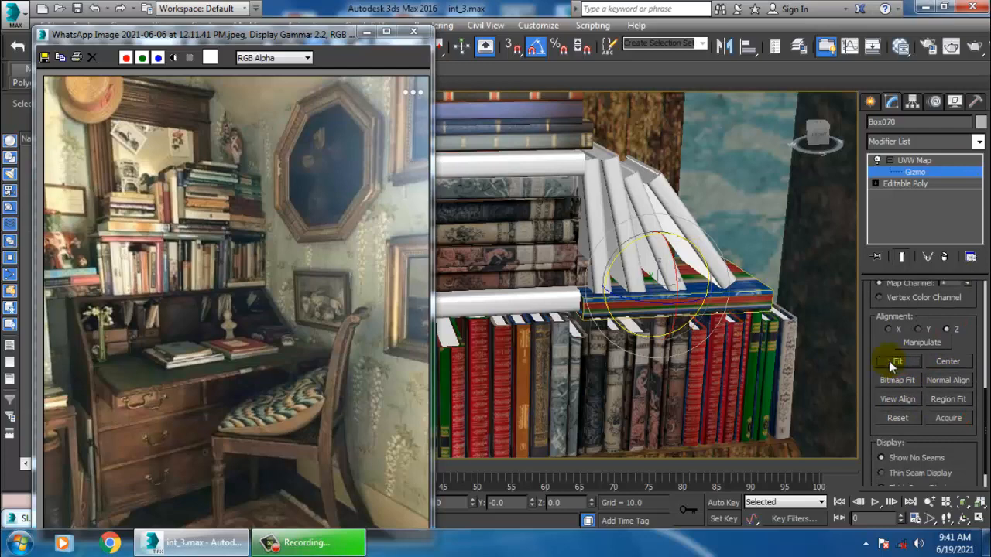
pyautogui.moveTo(874, 335); pyautogui.dragTo(899, 536)
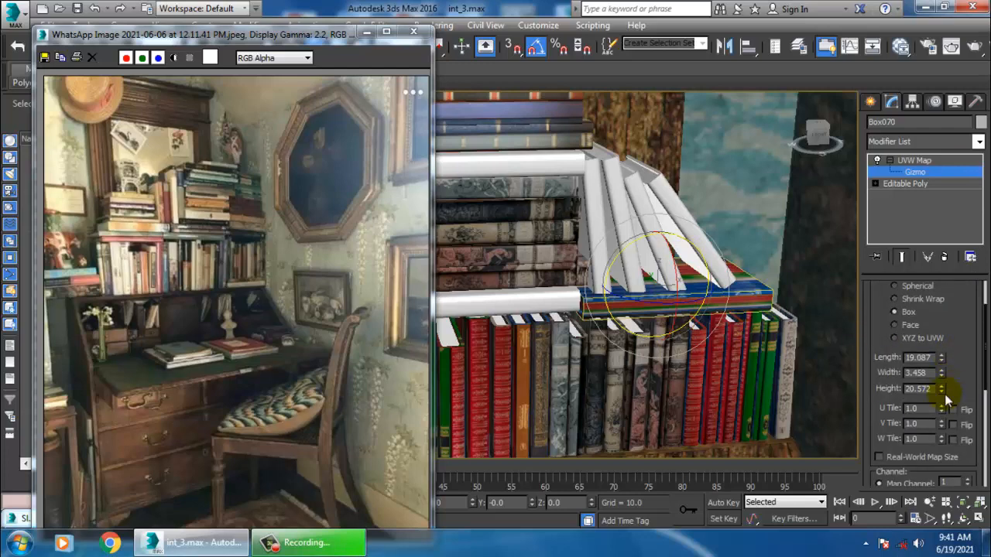
pyautogui.moveTo(942, 388); pyautogui.dragTo(943, 325)
pyautogui.hotkey('ctrl', 'z')
pyautogui.moveTo(941, 374); pyautogui.dragTo(796, 83)
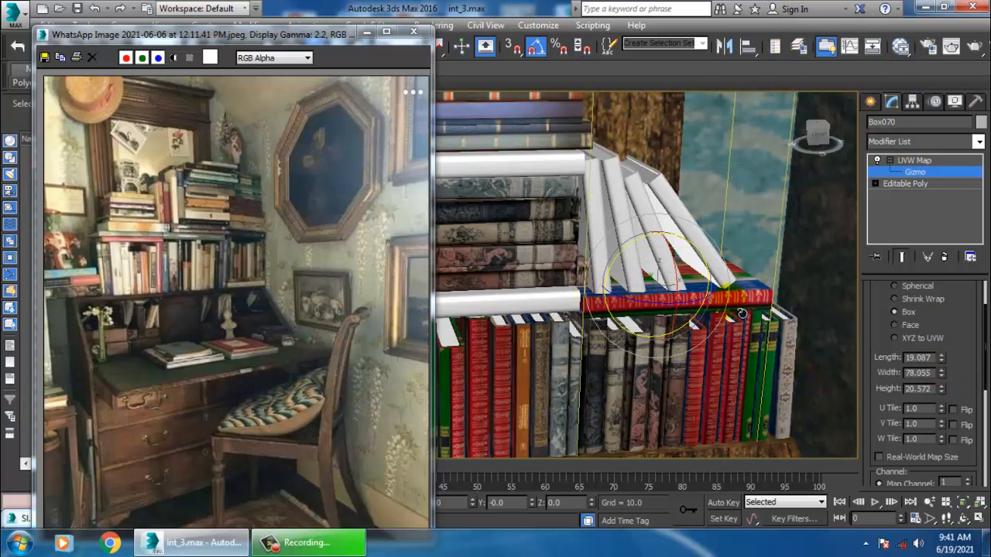
# Lower the mapping gizmo about 0.6 units so the red pattern fills the spine, and convert Box070 to an Editable Poly
pyautogui.scroll(2, 741, 313)
pyautogui.press('w')
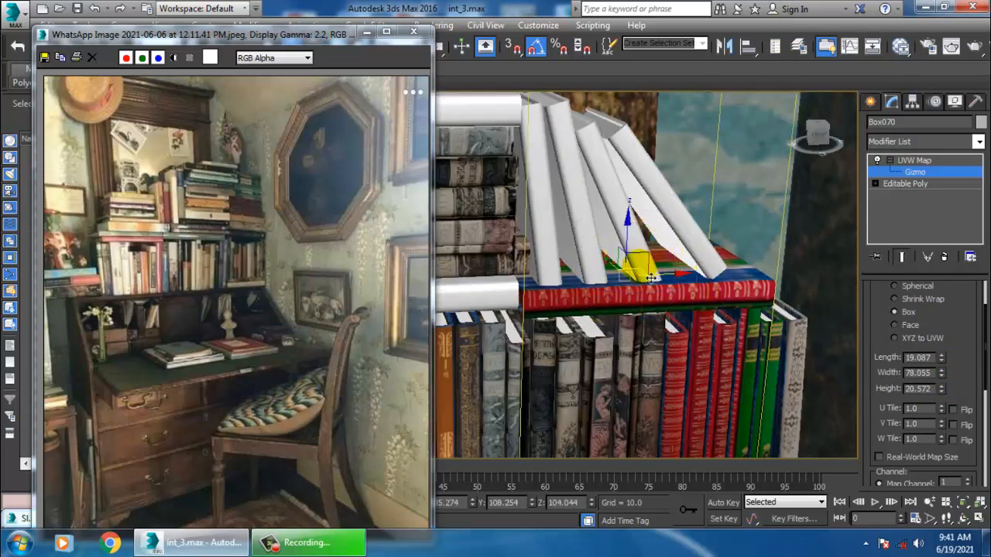
pyautogui.moveTo(640, 244); pyautogui.dragTo(644, 250)
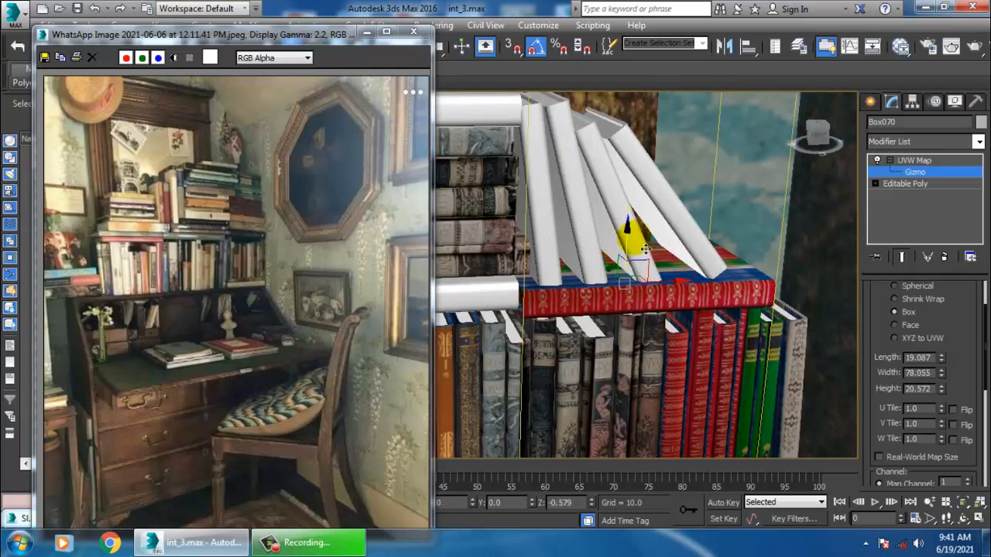
pyautogui.rightClick(654, 289)
pyautogui.moveTo(770, 427)
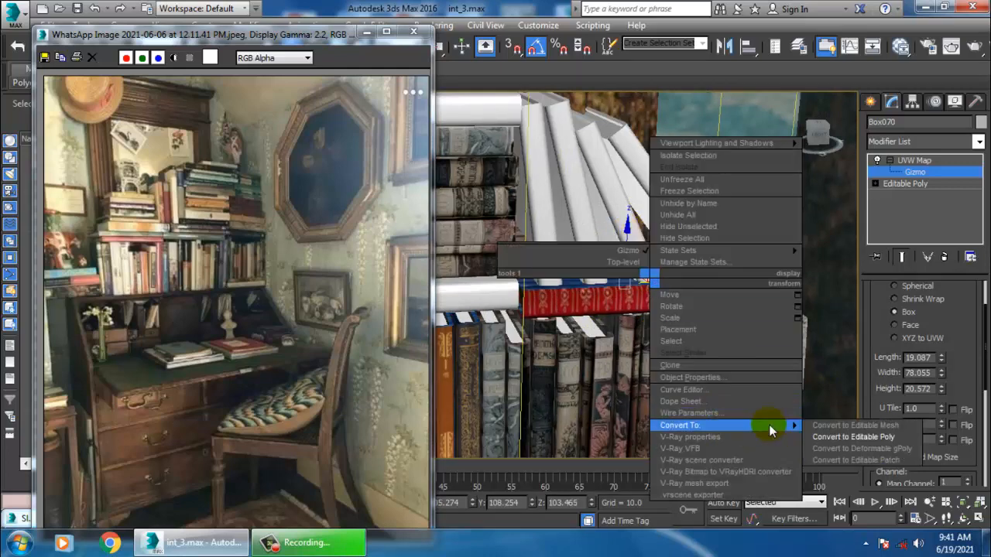
pyautogui.click(875, 439)
# Select the end polygon of Box070's spine and look through the Slate material nodes for a texture suited to it
pyautogui.keyDown('alt'); pyautogui.moveTo(665, 386); pyautogui.dragTo(687, 381, button='middle'); pyautogui.keyUp('alt')
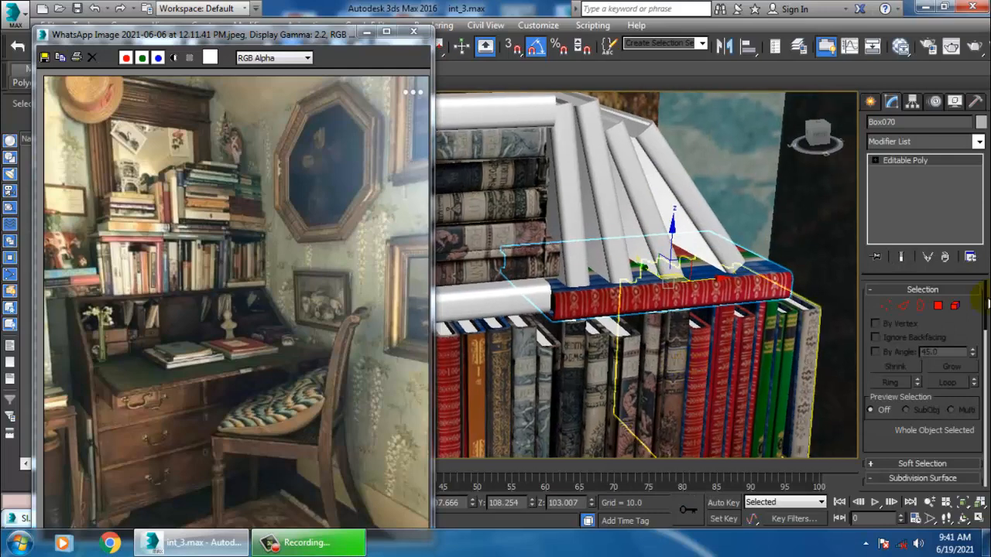
pyautogui.click(940, 308)
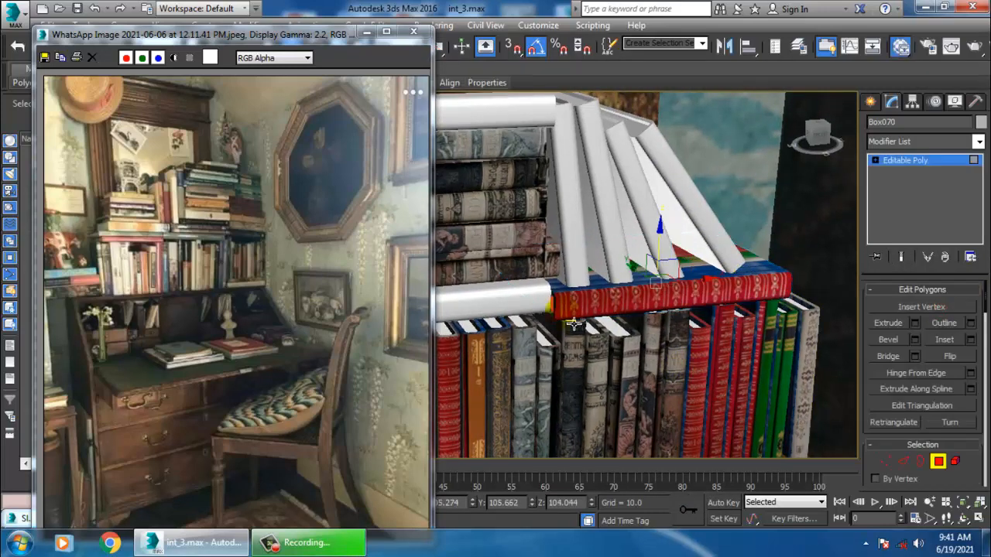
pyautogui.press('m')
pyautogui.scroll(3, 597, 246)
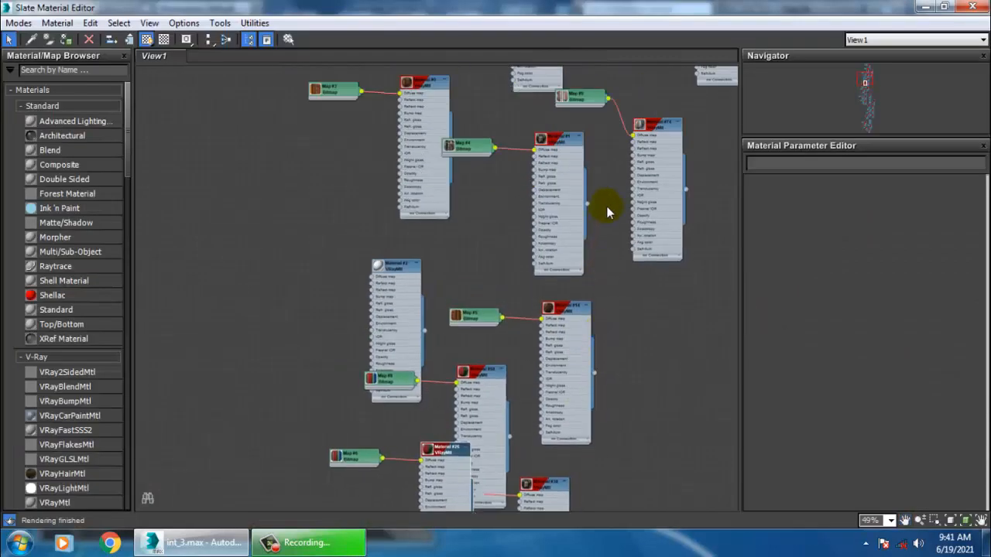
pyautogui.moveTo(608, 209); pyautogui.dragTo(593, 62, button='middle')
pyautogui.moveTo(552, 465); pyautogui.dragTo(549, 177, button='middle')
pyautogui.moveTo(537, 320); pyautogui.dragTo(576, 47, button='middle')
pyautogui.moveTo(543, 362); pyautogui.dragTo(507, 91, button='middle')
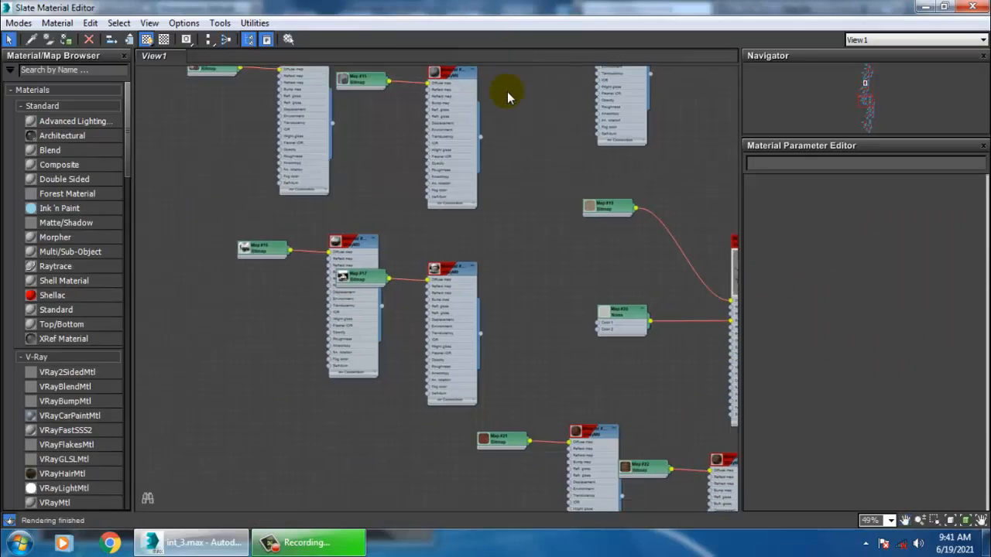
pyautogui.scroll(-3, 597, 237)
pyautogui.moveTo(597, 237); pyautogui.dragTo(594, 117, button='middle')
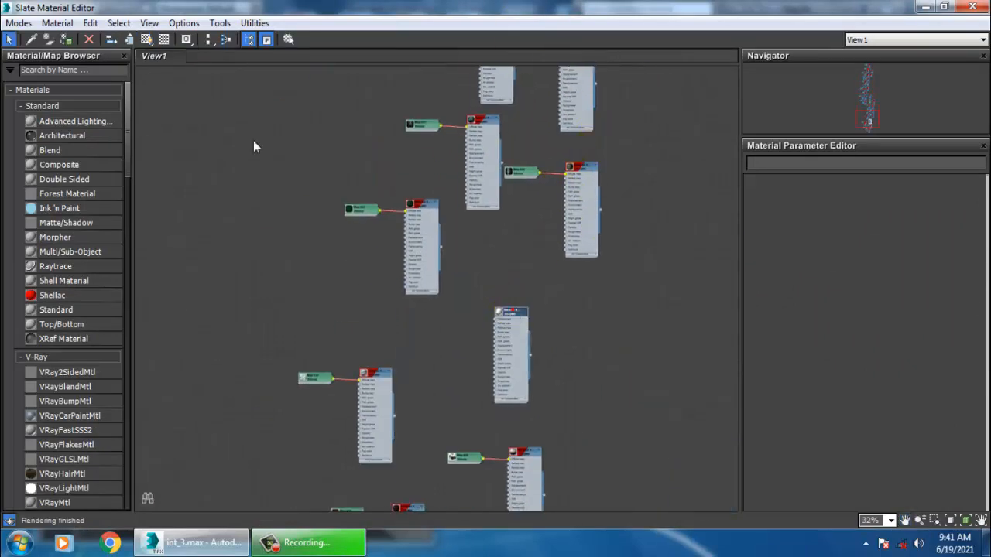
pyautogui.click(921, 6)
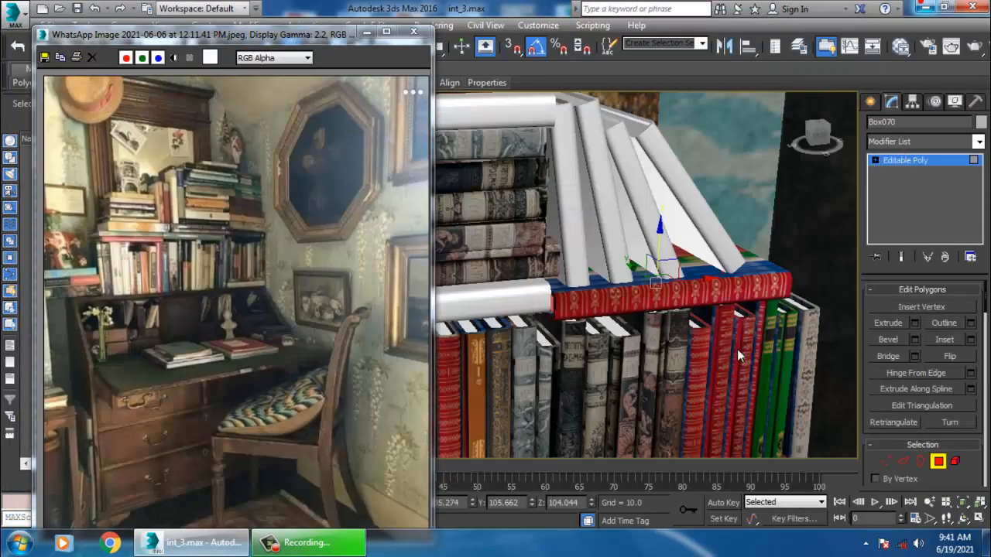
# Leave polygon editing on Box070 and delete the flat white book beneath the stack of modern novels
pyautogui.scroll(4, 738, 349)
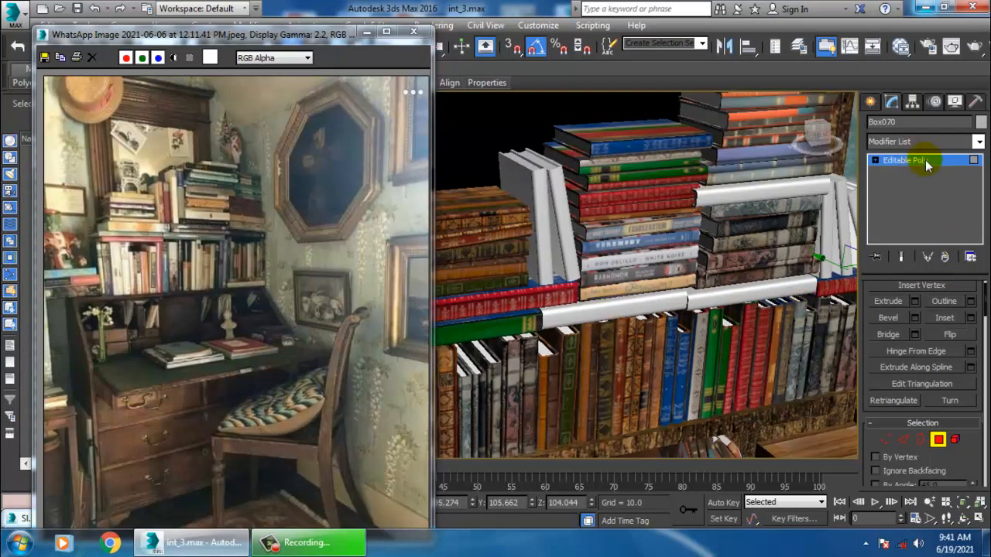
pyautogui.click(927, 164)
pyautogui.click(620, 304)
pyautogui.moveTo(702, 301); pyautogui.dragTo(631, 302, button='middle')
pyautogui.press('Delete')
# Copy the red-spined Box070 into the gap beneath the modern novels and raise the copy slightly to about Z 103.4
pyautogui.click(840, 294)
pyautogui.keyDown('shift'); pyautogui.moveTo(803, 300); pyautogui.dragTo(493, 345); pyautogui.keyUp('shift')
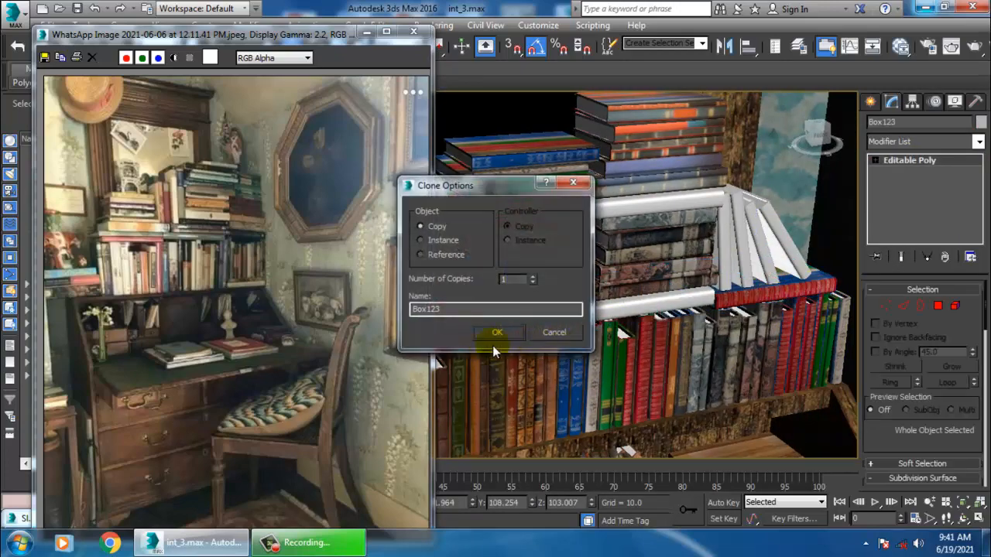
pyautogui.press('Return')
pyautogui.moveTo(574, 337)
pyautogui.mouseDown(button='middle')
pyautogui.moveTo(642, 308)
pyautogui.moveTo(588, 310)
pyautogui.mouseUp(button='middle')
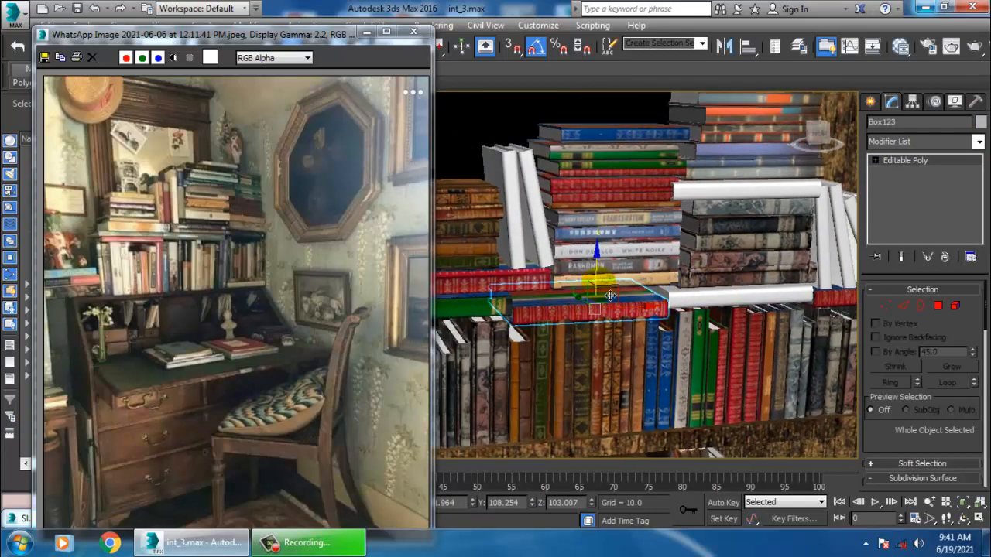
pyautogui.moveTo(596, 280); pyautogui.dragTo(598, 276)
pyautogui.keyDown('alt'); pyautogui.moveTo(597, 277); pyautogui.dragTo(508, 299, button='middle'); pyautogui.keyUp('alt')
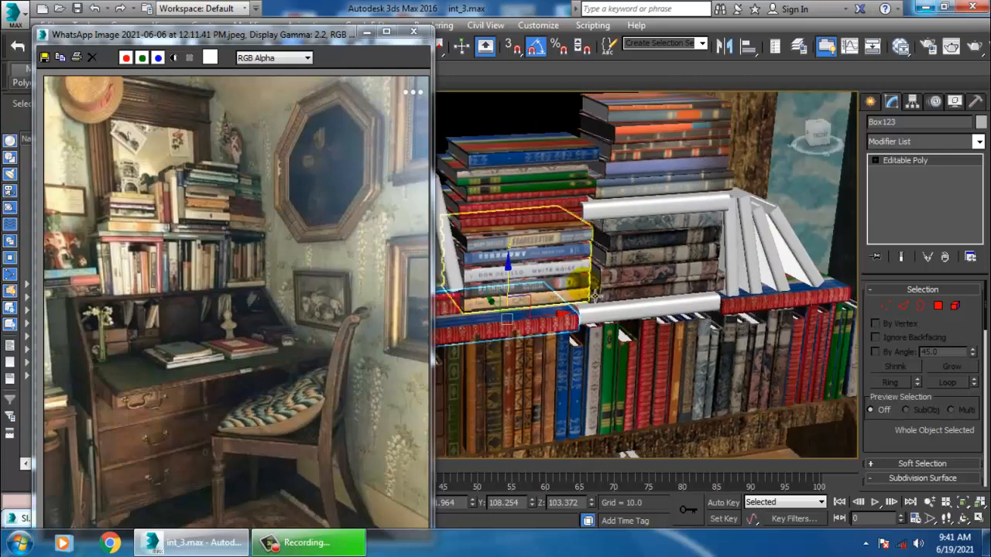
# Assign Material #1 with the Map #4 bitmap to Box117, the flat white book above the grey antique volumes
pyautogui.click(625, 210)
pyautogui.keyDown('alt'); pyautogui.moveTo(624, 212); pyautogui.dragTo(642, 233, button='middle'); pyautogui.keyUp('alt')
pyautogui.scroll(2, 643, 232)
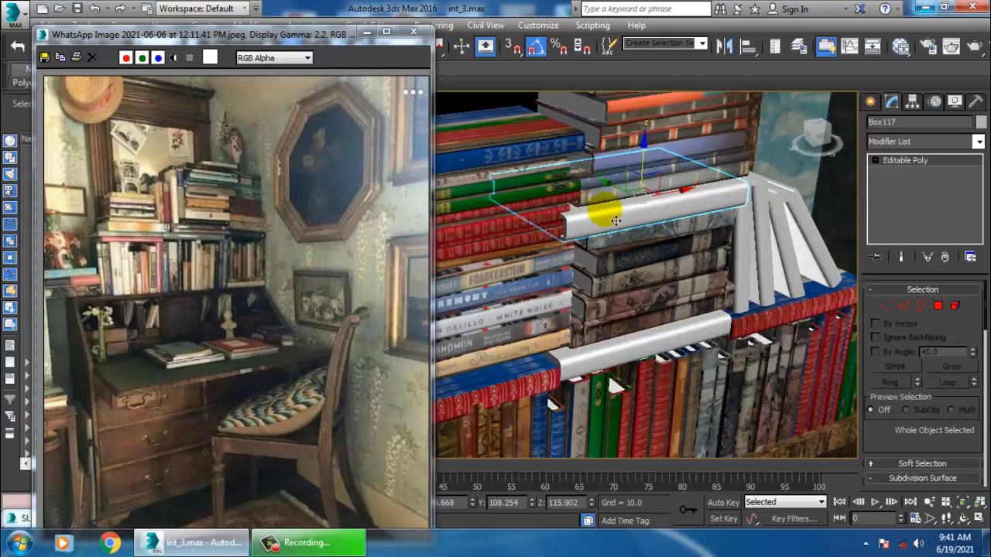
pyautogui.press('m')
pyautogui.moveTo(582, 78); pyautogui.dragTo(584, 457, button='middle')
pyautogui.moveTo(584, 232); pyautogui.dragTo(612, 507, button='middle')
pyautogui.moveTo(511, 74); pyautogui.dragTo(579, 505, button='middle')
pyautogui.moveTo(569, 213); pyautogui.dragTo(545, 334, button='middle')
pyautogui.scroll(5, 545, 333)
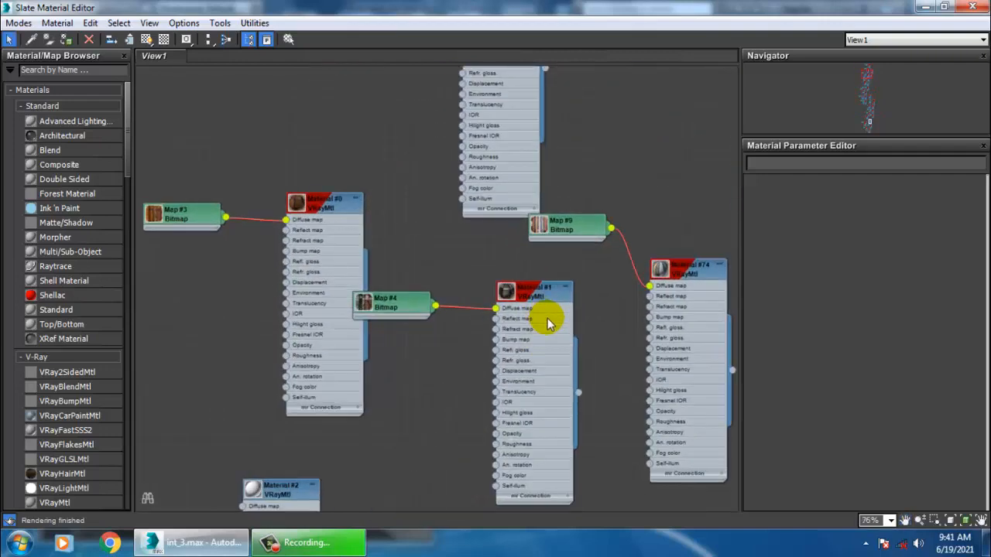
pyautogui.click(524, 291)
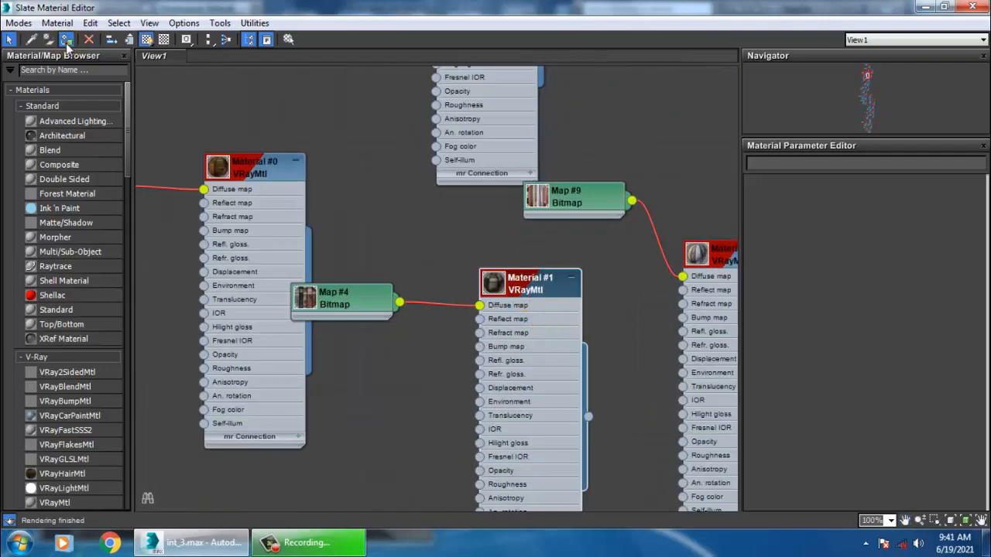
pyautogui.click(930, 6)
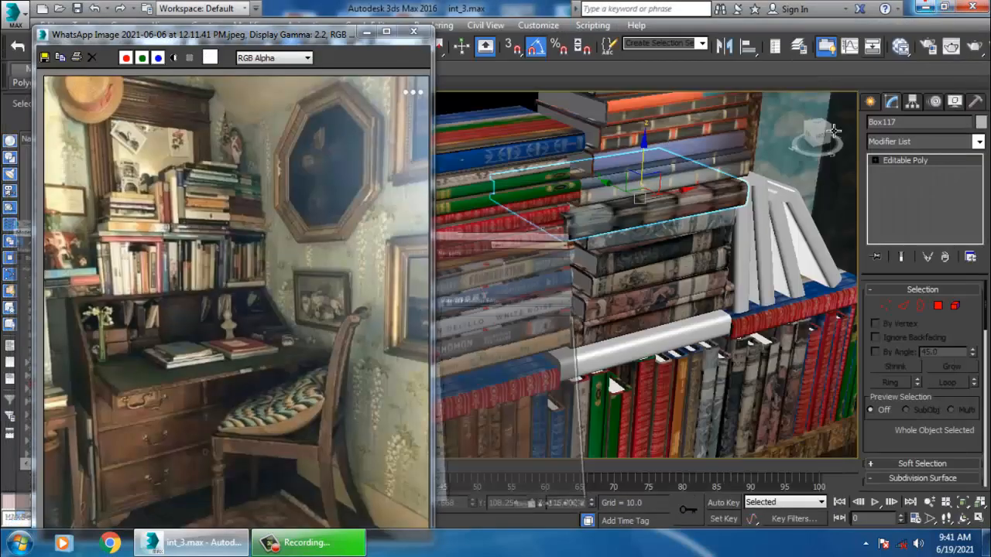
# Add a UVW Map modifier with Box mapping to Box117 and fit it to the book
pyautogui.click(898, 142)
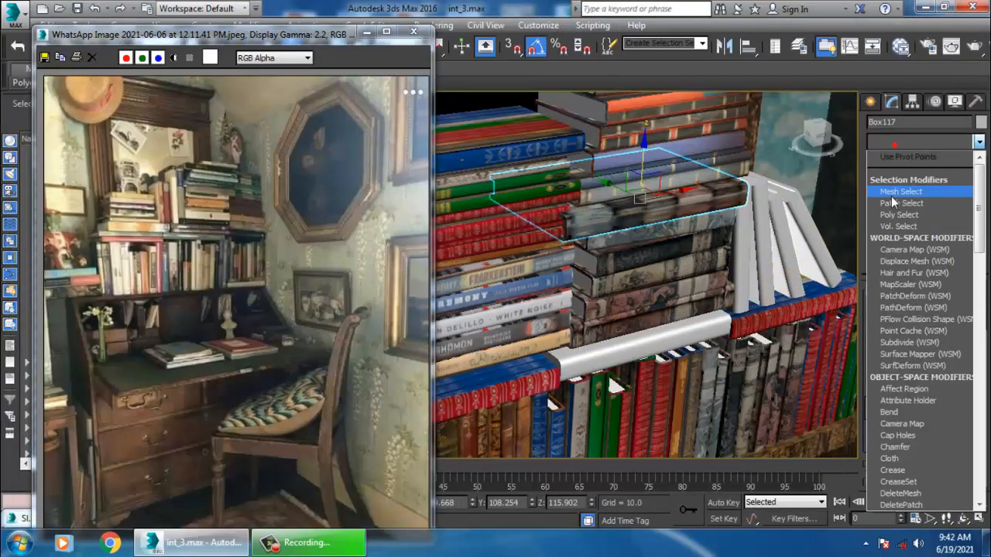
pyautogui.scroll(-5, 906, 271)
pyautogui.click(899, 376)
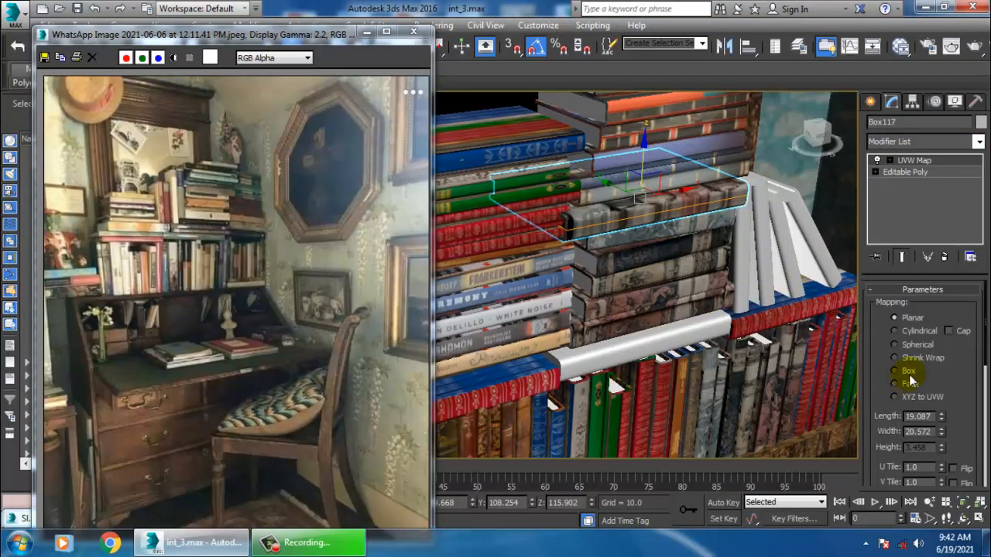
pyautogui.click(898, 372)
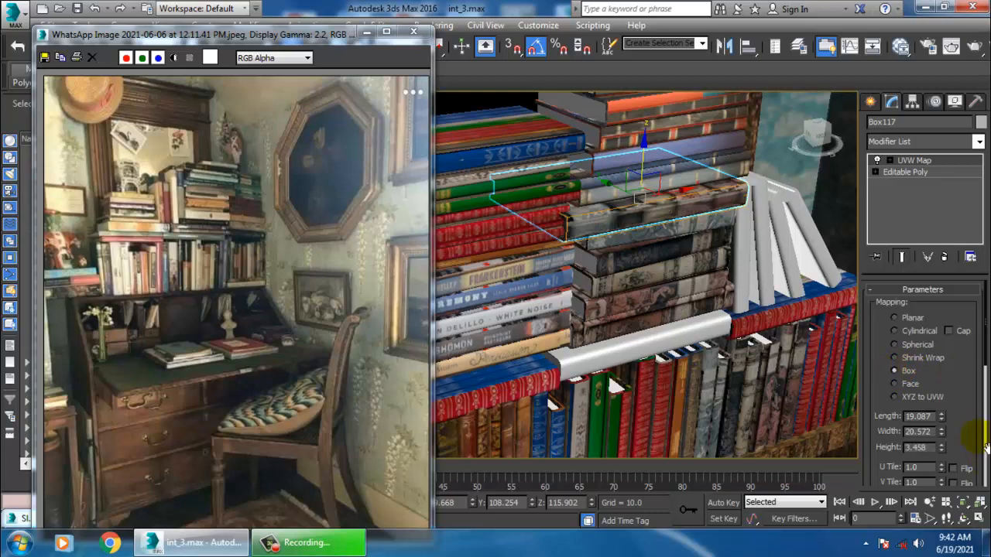
pyautogui.moveTo(953, 449); pyautogui.dragTo(970, 409)
pyautogui.scroll(-5, 963, 417)
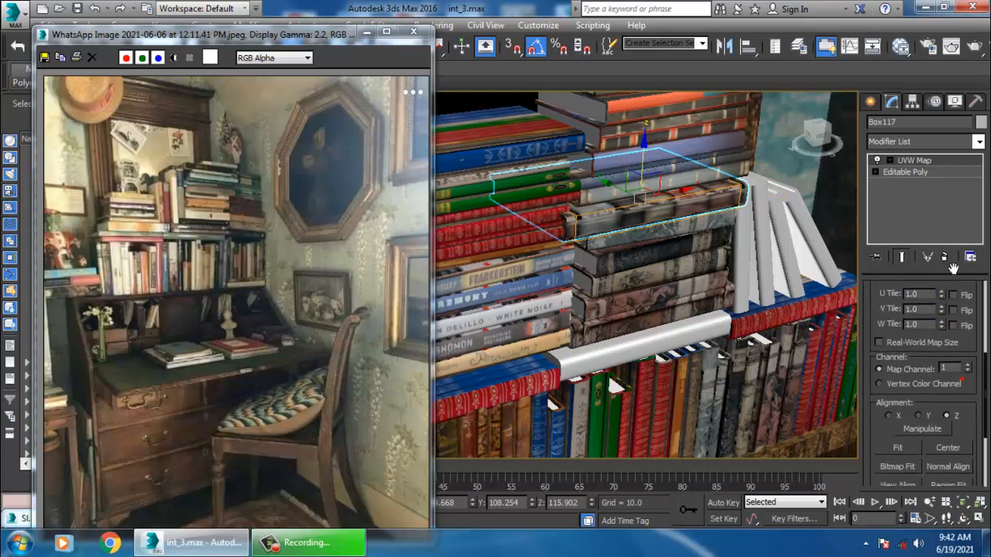
pyautogui.click(900, 363)
pyautogui.click(617, 209)
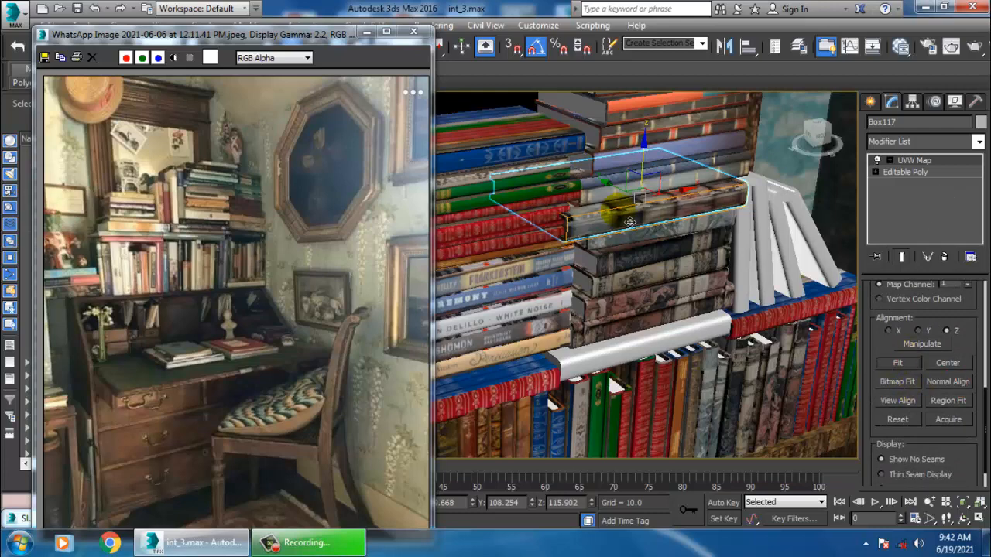
pyautogui.press('e')
pyautogui.moveTo(612, 199); pyautogui.dragTo(614, 196)
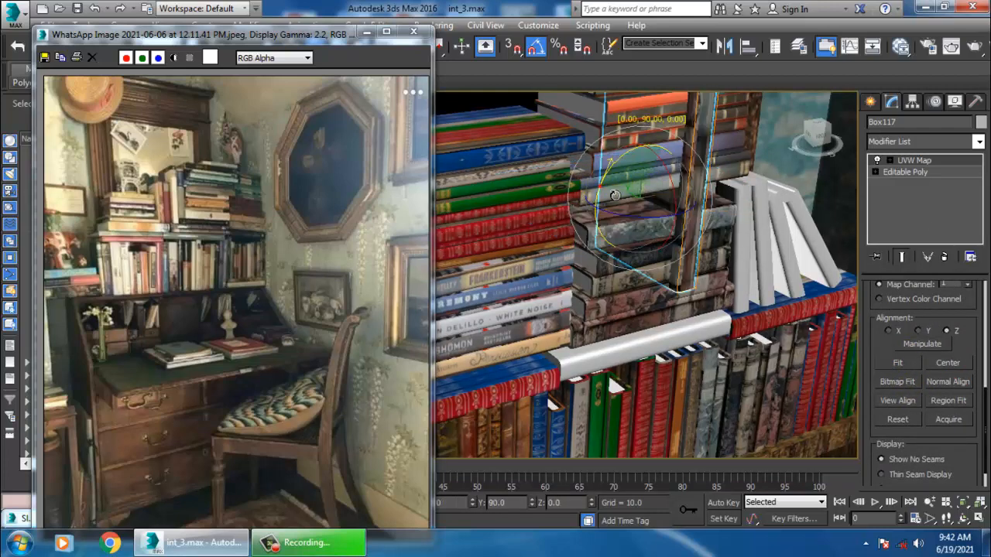
pyautogui.hotkey('ctrl', 'z')
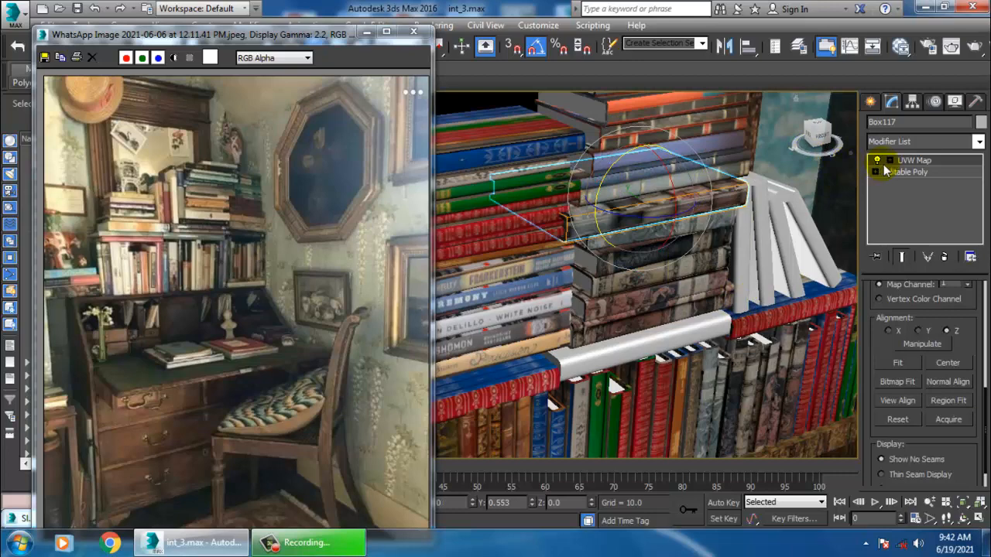
# Rotate the UVW Map gizmo on Box117 and fit the mapping to the book again
pyautogui.click(912, 172)
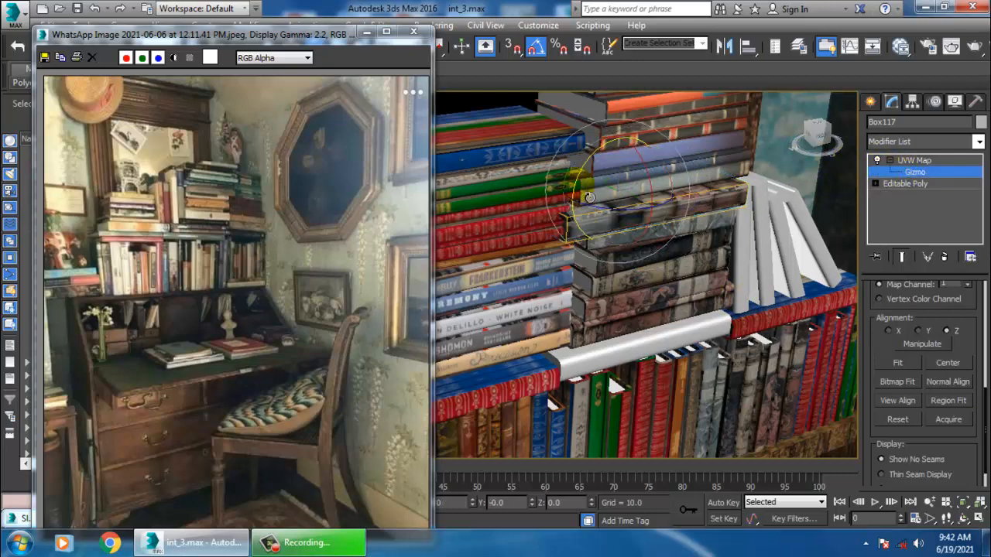
pyautogui.moveTo(590, 195); pyautogui.dragTo(598, 187)
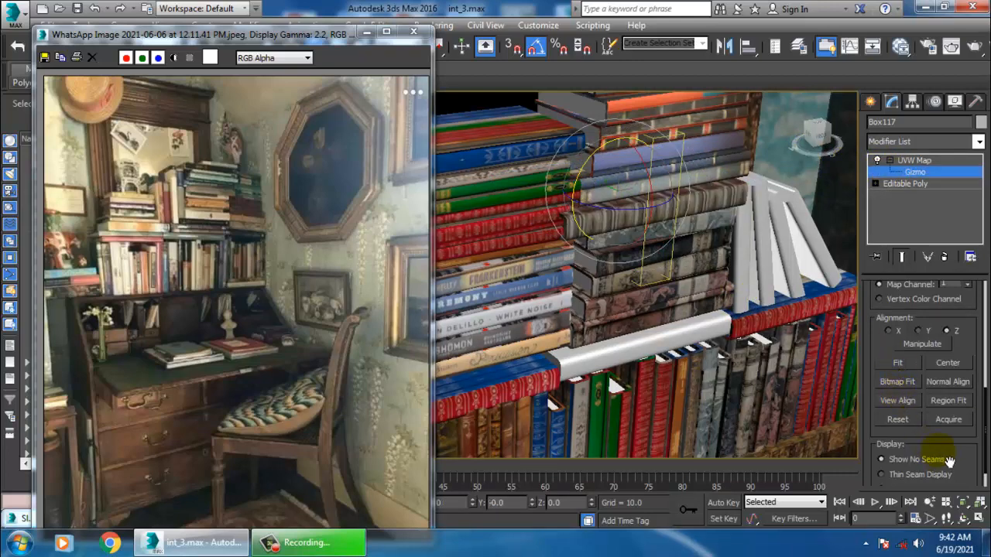
pyautogui.click(899, 363)
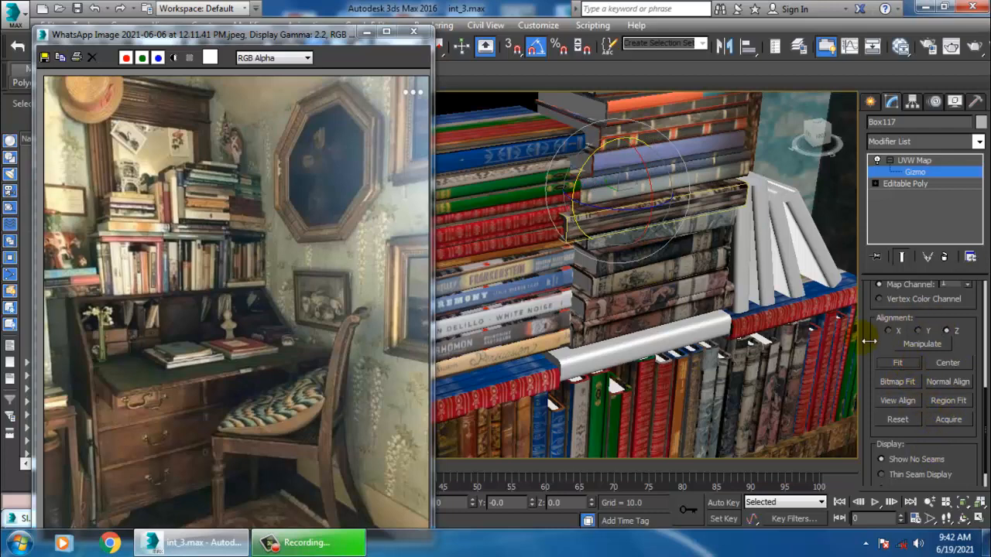
# Set the Box117 mapping width to about 26.42 and convert the book to an Editable Poly
pyautogui.scroll(5, 883, 347)
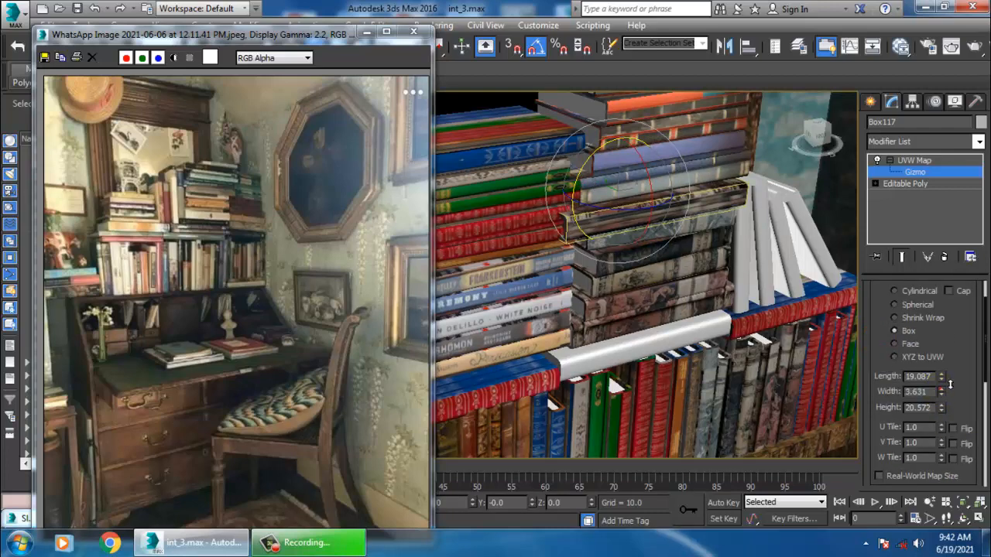
pyautogui.moveTo(941, 392); pyautogui.dragTo(729, 329)
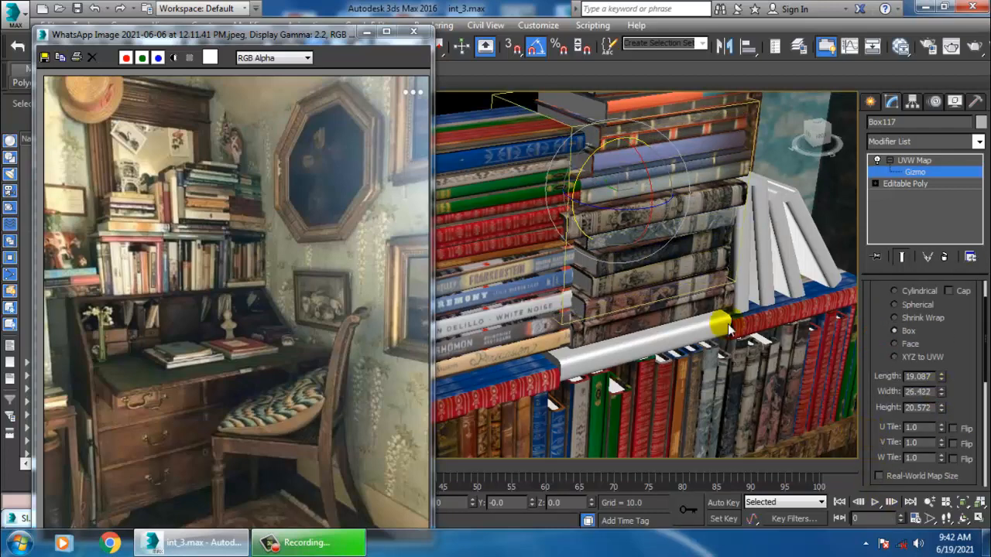
pyautogui.rightClick(656, 200)
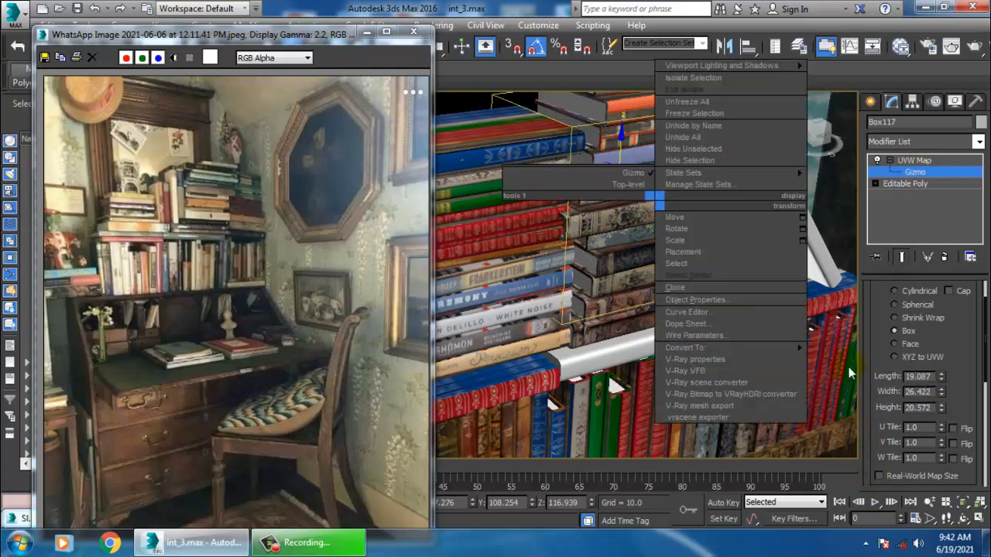
pyautogui.click(851, 361)
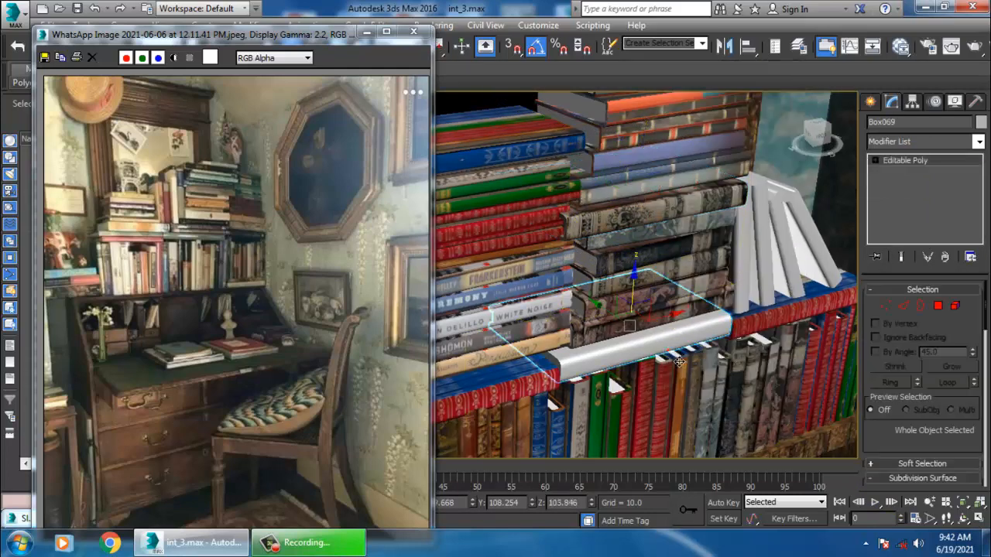
# Delete the flat white Box069 beneath the grey antique stack and place a copy of Box117 in the gap, raising it about 0.1
pyautogui.press('Delete')
pyautogui.click(622, 234)
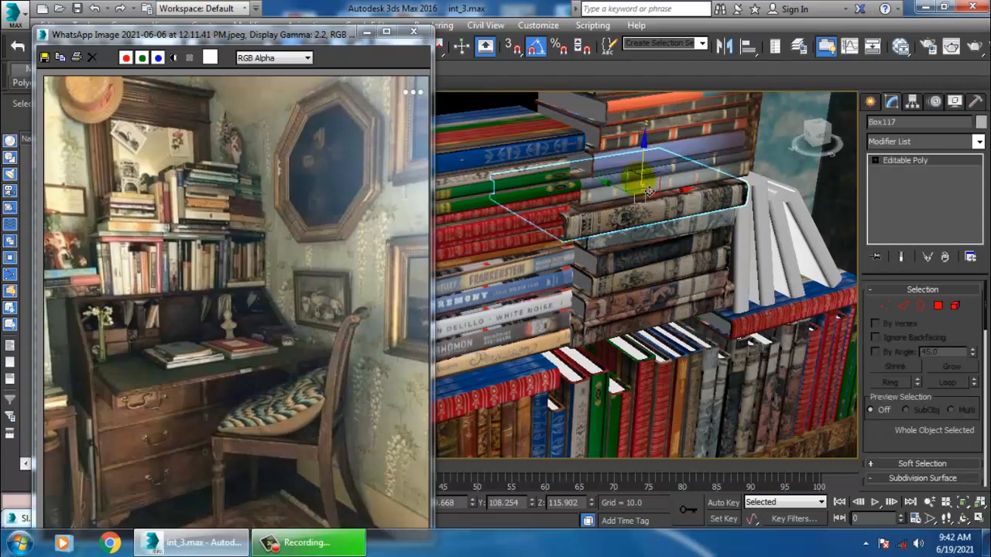
pyautogui.keyDown('shift'); pyautogui.moveTo(647, 186); pyautogui.dragTo(651, 329); pyautogui.keyUp('shift')
pyautogui.click(494, 336)
pyautogui.moveTo(538, 340)
pyautogui.keyDown('alt'); pyautogui.mouseDown(button='middle')
pyautogui.moveTo(581, 303)
pyautogui.moveTo(584, 287)
pyautogui.moveTo(608, 340)
pyautogui.mouseUp(button='middle'); pyautogui.keyUp('alt')
pyautogui.moveTo(644, 320); pyautogui.dragTo(643, 317)
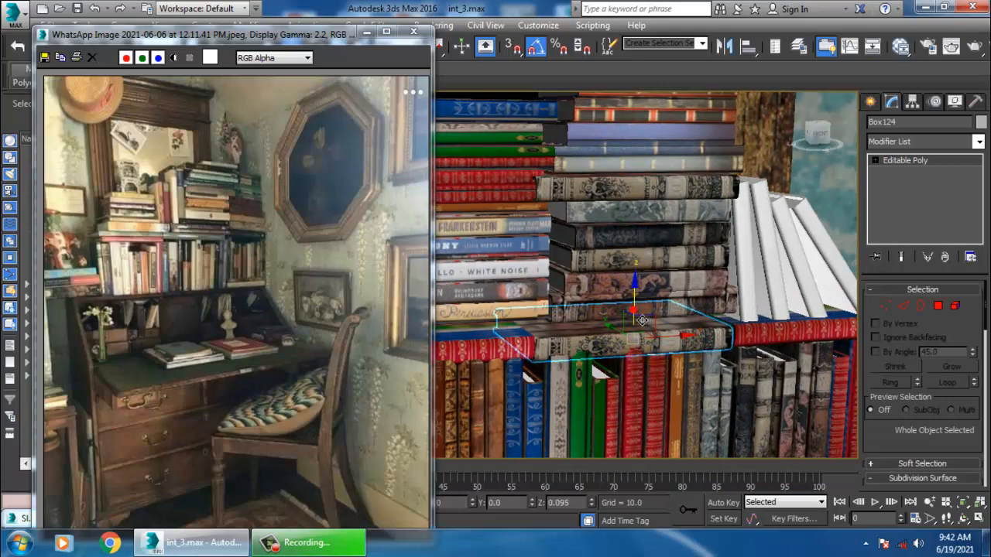
# Lower Box079, the stack of modern novels, by about 1.2 onto the red-spined book below it
pyautogui.keyDown('alt'); pyautogui.moveTo(643, 317); pyautogui.dragTo(555, 300, button='middle'); pyautogui.keyUp('alt')
pyautogui.scroll(-6, 673, 327)
pyautogui.click(555, 300)
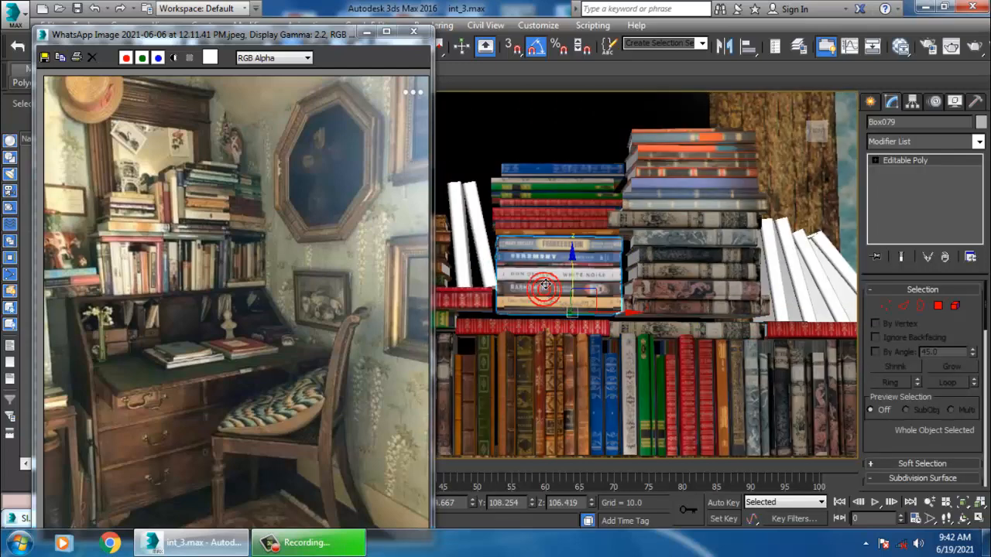
pyautogui.moveTo(579, 264); pyautogui.dragTo(589, 277)
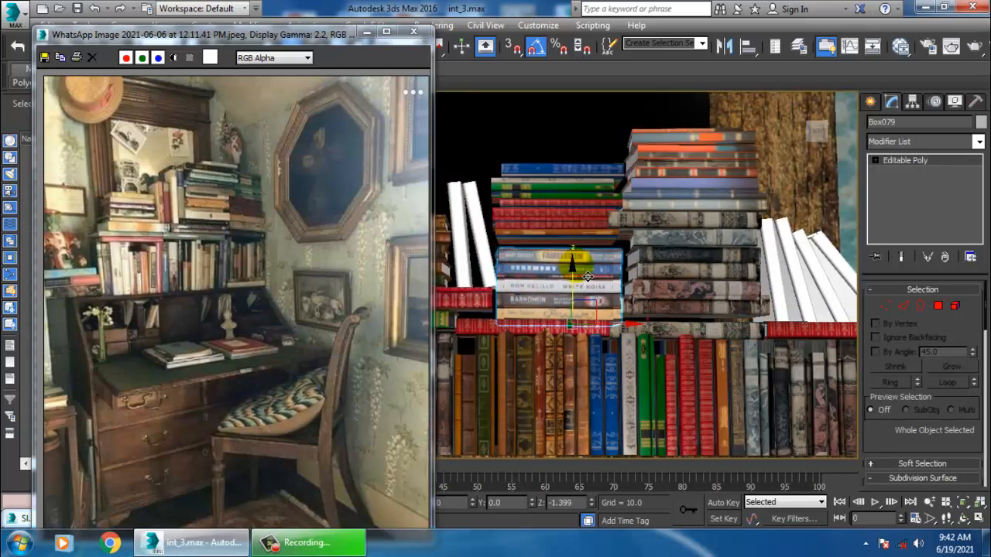
pyautogui.keyDown('alt'); pyautogui.moveTo(588, 283); pyautogui.dragTo(595, 302, button='middle'); pyautogui.keyUp('alt')
pyautogui.moveTo(573, 293); pyautogui.dragTo(573, 290)
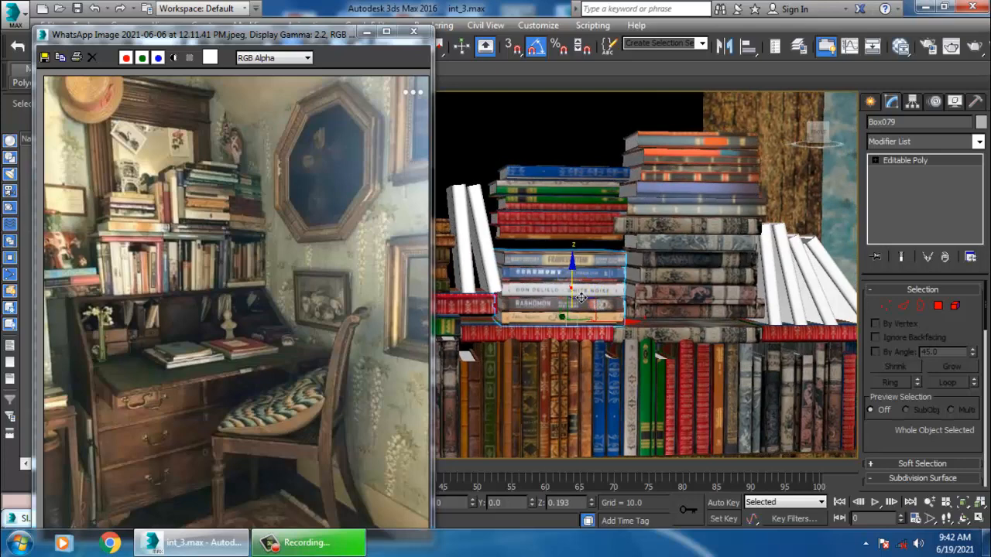
# Lower Box084, the stack of red, green and blue books, onto the modern novels
pyautogui.click(537, 184)
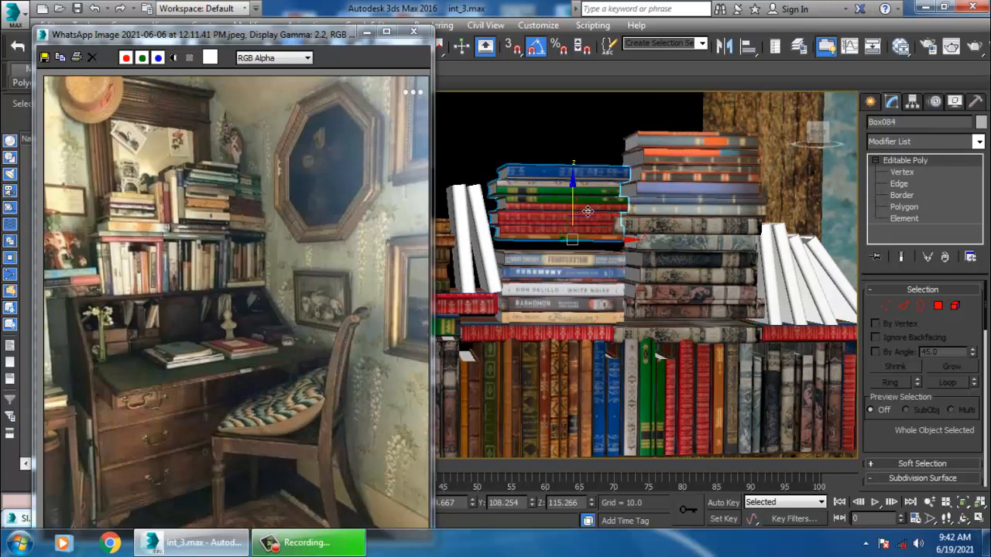
pyautogui.moveTo(587, 211); pyautogui.dragTo(628, 225)
pyautogui.keyDown('alt'); pyautogui.moveTo(628, 227); pyautogui.dragTo(635, 246, button='middle'); pyautogui.keyUp('alt')
# Select the grey antique stack Box089 together with the orange-and-blue stack above it and lower both slightly
pyautogui.click(717, 290)
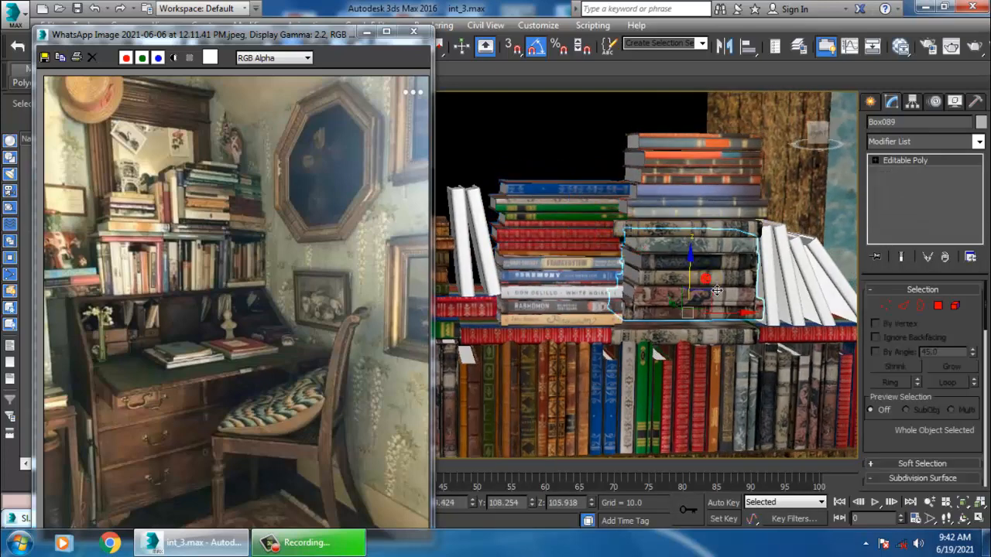
pyautogui.keyDown('ctrl'); pyautogui.click(703, 207); pyautogui.keyUp('ctrl')
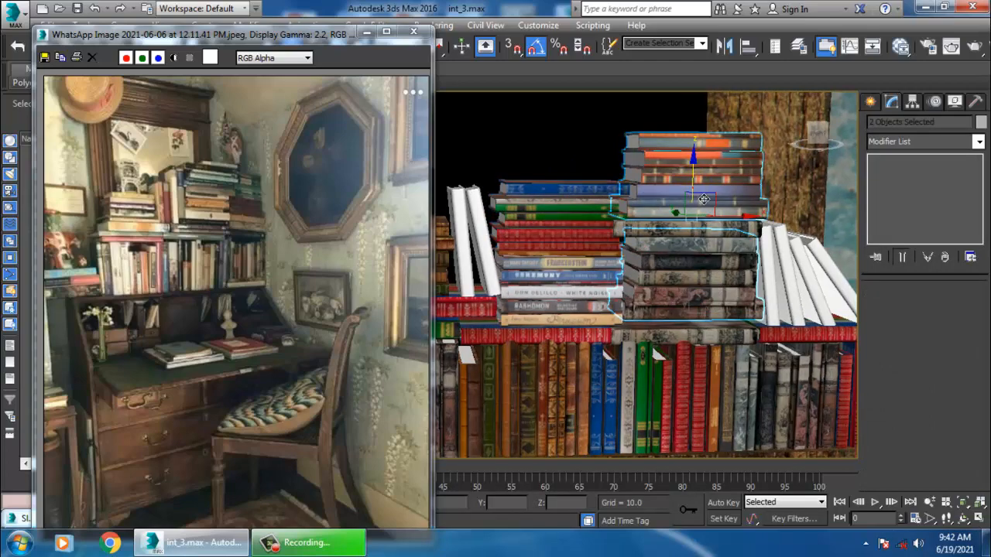
pyautogui.keyDown('alt'); pyautogui.moveTo(703, 199); pyautogui.dragTo(788, 269, button='middle'); pyautogui.keyUp('alt')
# Delete the two white leaning books between the brown antique stack and the modern novels
pyautogui.moveTo(739, 298); pyautogui.dragTo(694, 217, button='middle')
pyautogui.scroll(-3, 697, 216)
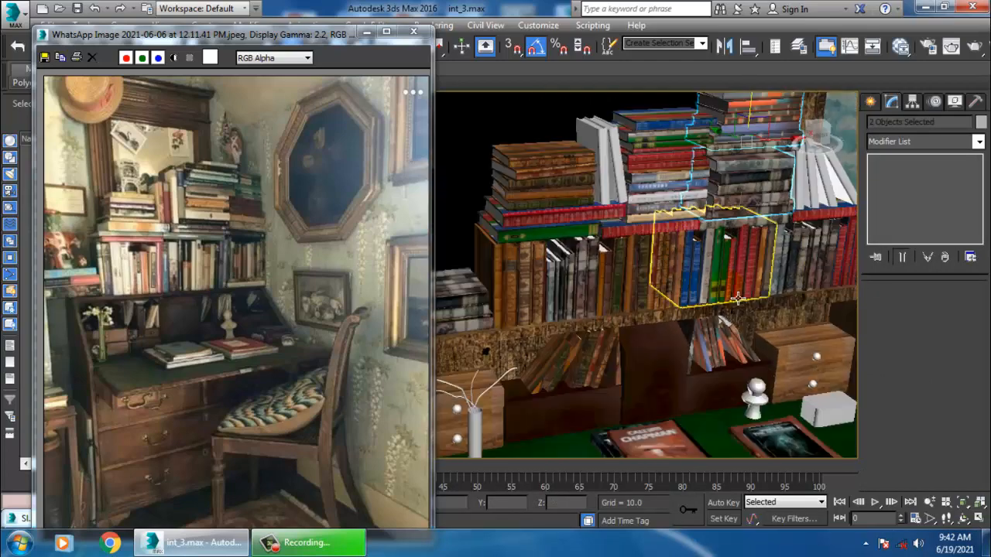
pyautogui.scroll(-1, 738, 299)
pyautogui.moveTo(644, 363); pyautogui.dragTo(721, 330, button='middle')
pyautogui.scroll(3, 710, 334)
pyautogui.moveTo(699, 245); pyautogui.dragTo(587, 365, button='middle')
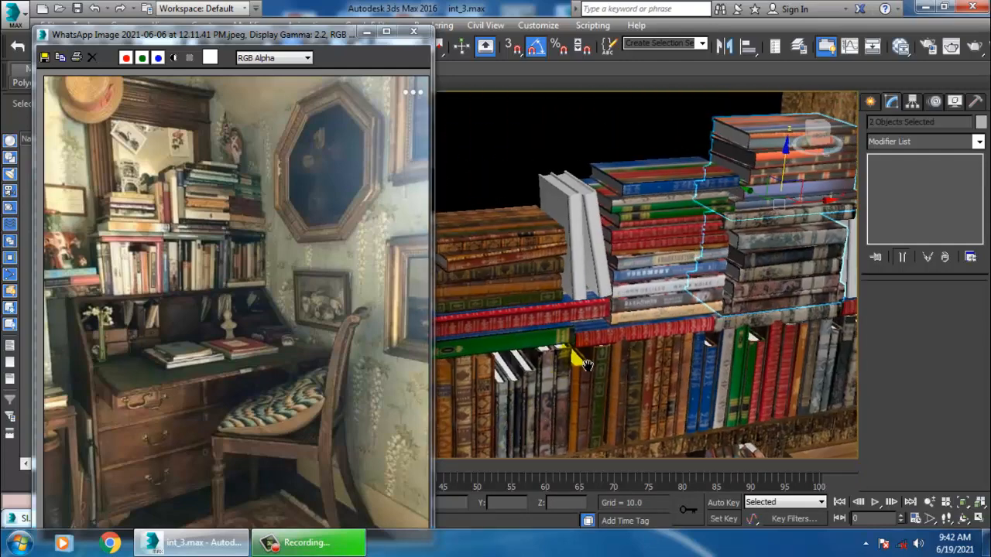
pyautogui.scroll(3, 587, 365)
pyautogui.moveTo(634, 221); pyautogui.dragTo(628, 241, button='middle')
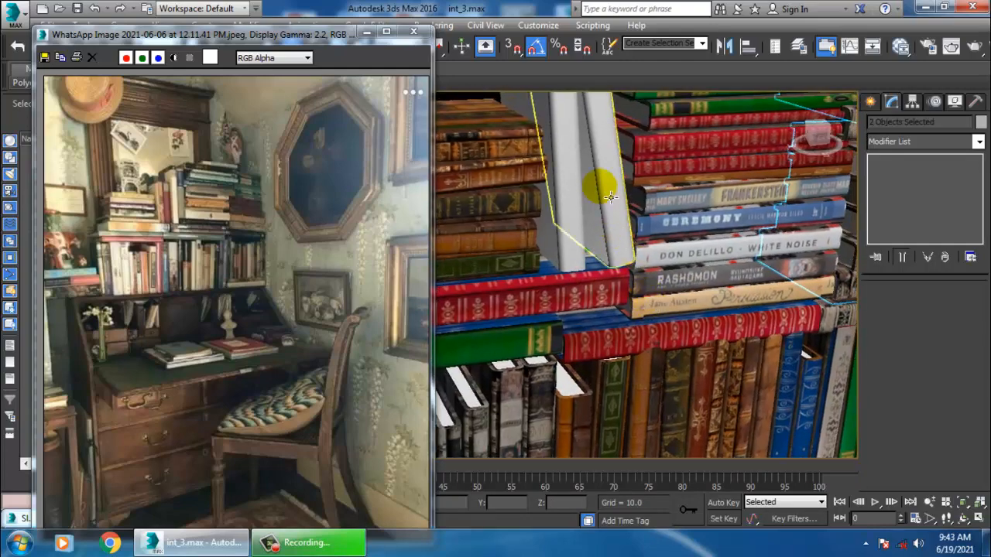
pyautogui.click(611, 197)
pyautogui.press('Delete')
pyautogui.moveTo(675, 265); pyautogui.dragTo(662, 270, button='middle')
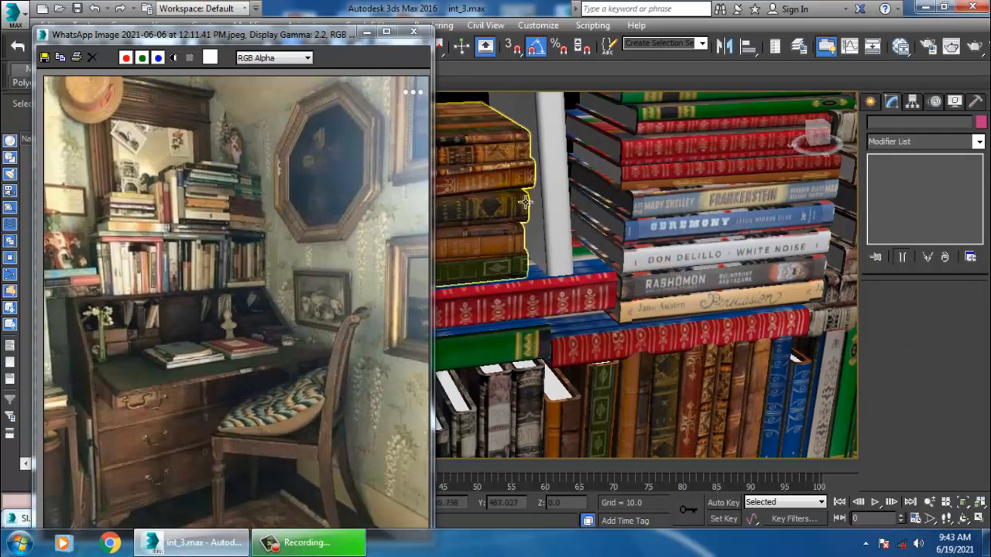
pyautogui.click(555, 193)
pyautogui.press('Delete')
# Copy Box124, the patterned grey book beneath the antique stack, across to the gap beside the modern novels
pyautogui.moveTo(661, 306); pyautogui.dragTo(641, 313, button='middle')
pyautogui.moveTo(787, 343); pyautogui.dragTo(641, 364, button='middle')
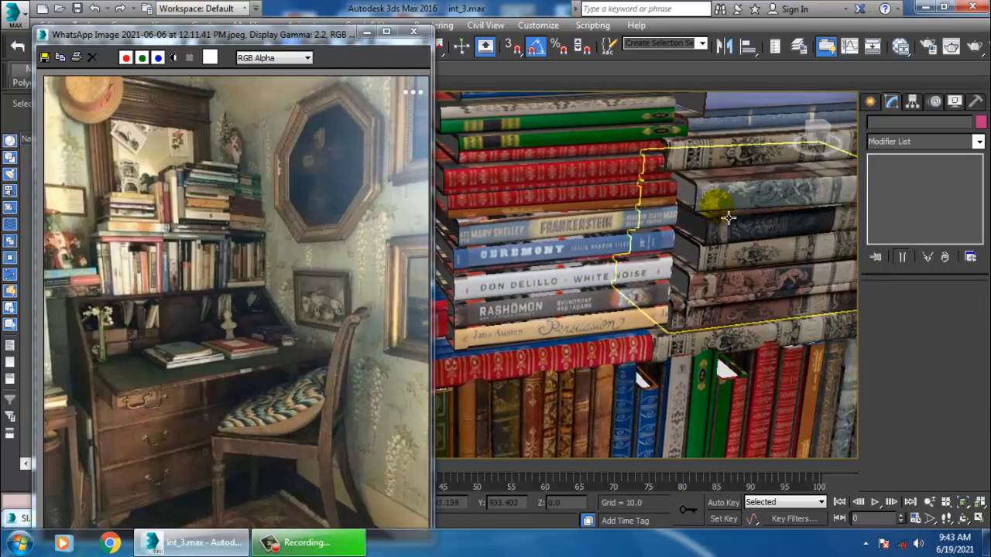
pyautogui.click(729, 216)
pyautogui.click(711, 359)
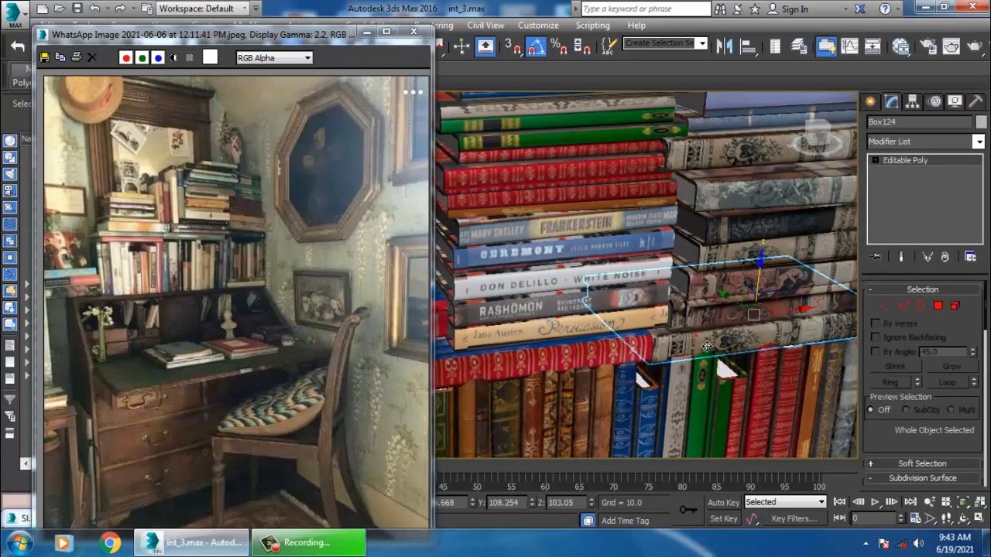
pyautogui.scroll(-3, 711, 360)
pyautogui.click(482, 329)
pyautogui.keyDown('shift'); pyautogui.moveTo(482, 329); pyautogui.dragTo(517, 299); pyautogui.keyUp('shift')
pyautogui.click(491, 331)
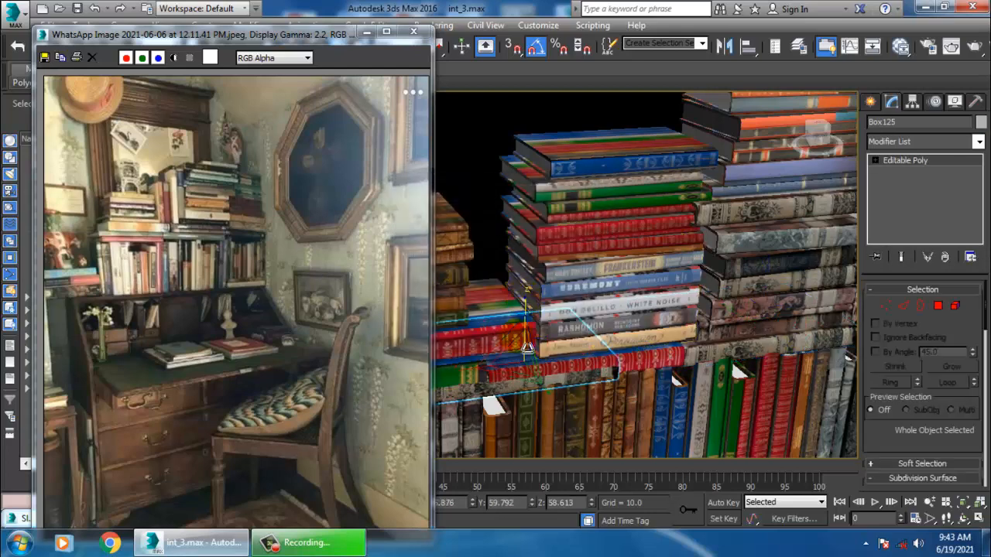
# Rotate the copied book upright and stand it on the red-spined books beside the novels, at about Z 114.4
pyautogui.press('e')
pyautogui.moveTo(489, 358); pyautogui.dragTo(536, 334)
pyautogui.press('w')
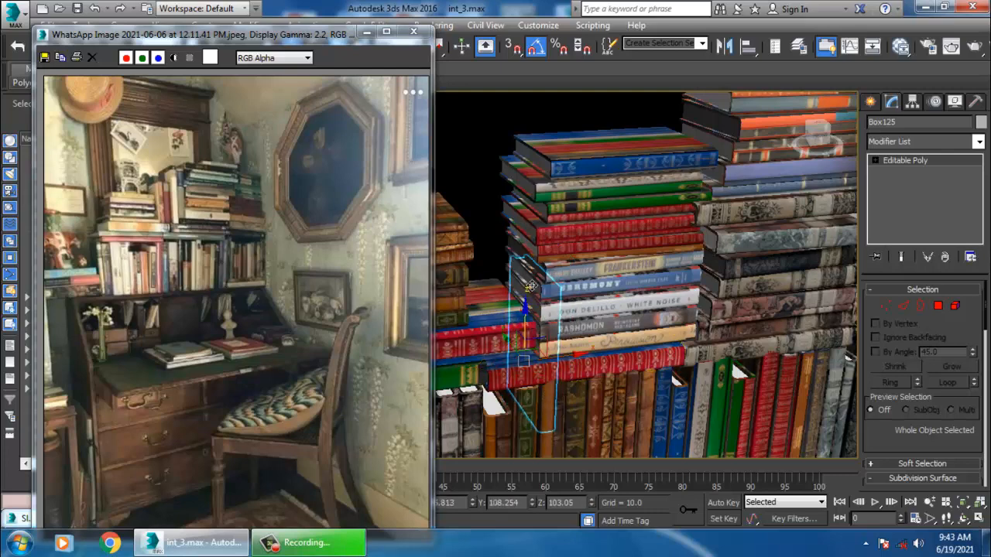
pyautogui.moveTo(532, 286); pyautogui.dragTo(531, 195)
pyautogui.moveTo(568, 273); pyautogui.dragTo(527, 277)
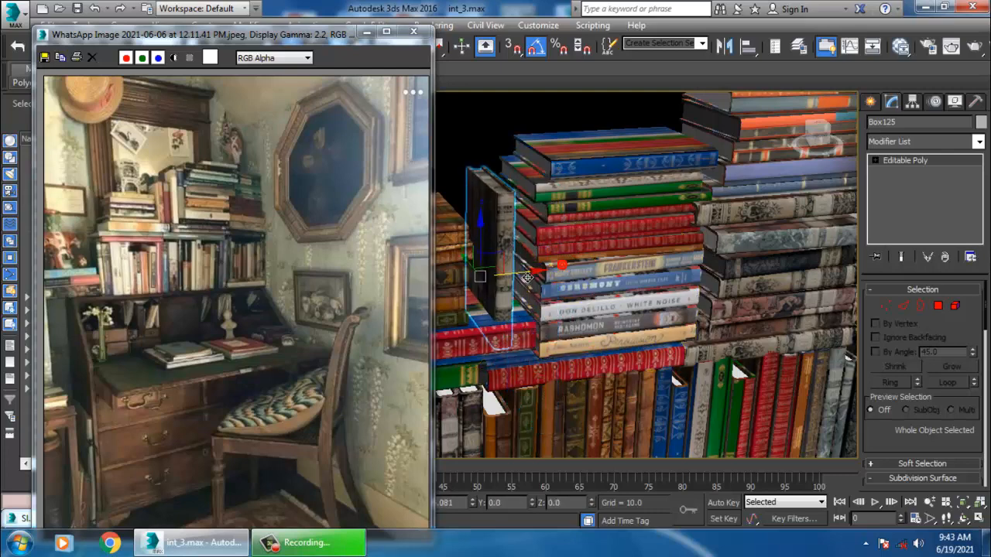
pyautogui.moveTo(481, 247); pyautogui.dragTo(486, 214)
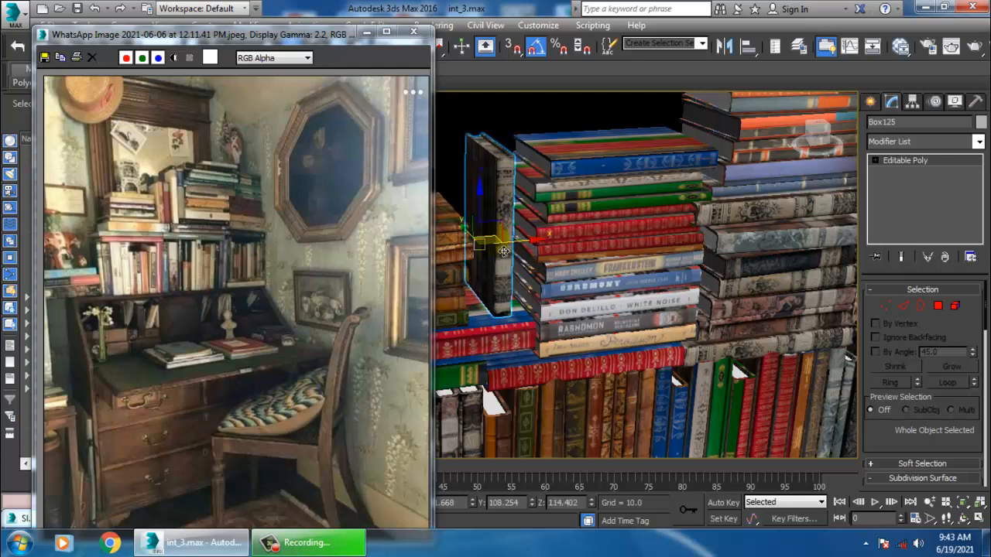
# Turn off angle snap, tilt the upright Box125 toward the novel stack and lower it to about Z 113.9
pyautogui.press('e')
pyautogui.moveTo(503, 211); pyautogui.dragTo(577, 209, button='middle')
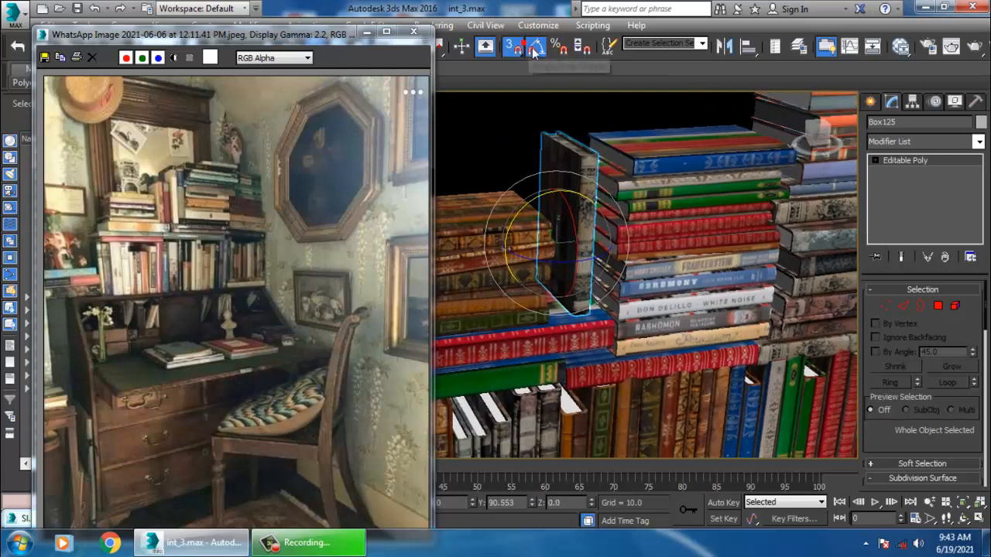
pyautogui.moveTo(527, 232); pyautogui.dragTo(570, 229)
pyautogui.press('w')
pyautogui.keyDown('alt'); pyautogui.moveTo(587, 224); pyautogui.dragTo(619, 287, button='middle'); pyautogui.keyUp('alt')
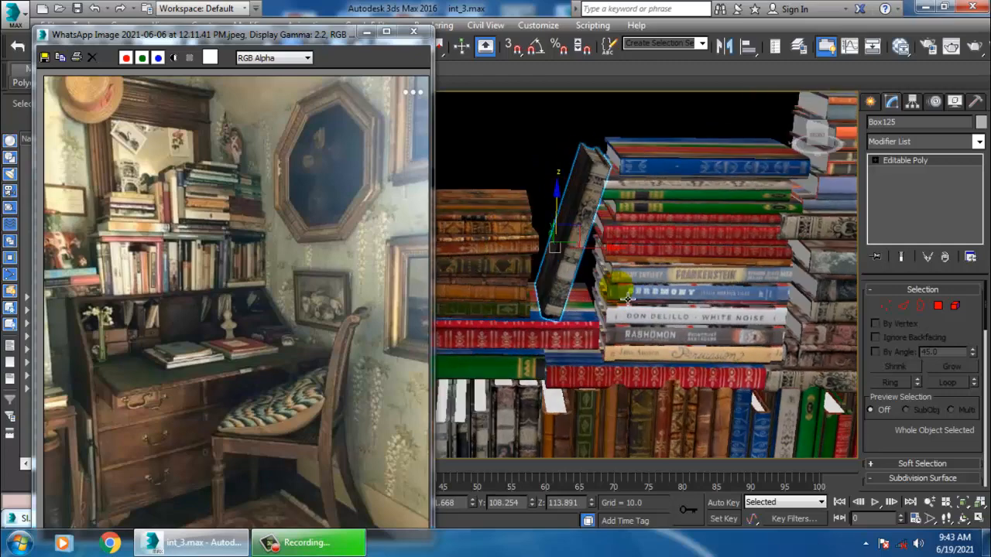
# Select Box117 and the orange-and-blue stack on it, and lower both onto the grey antique volumes
pyautogui.scroll(-5, 619, 287)
pyautogui.keyDown('alt'); pyautogui.moveTo(703, 325); pyautogui.dragTo(679, 328, button='middle'); pyautogui.keyUp('alt')
pyautogui.scroll(4, 679, 329)
pyautogui.moveTo(697, 267); pyautogui.dragTo(757, 290, button='middle')
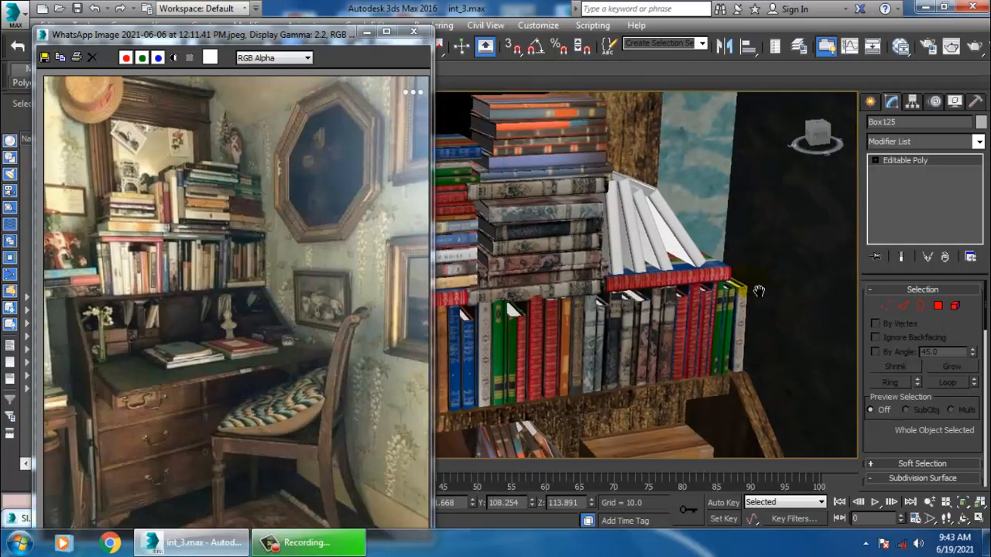
pyautogui.scroll(3, 744, 317)
pyautogui.keyDown('alt'); pyautogui.moveTo(738, 326); pyautogui.dragTo(726, 310, button='middle'); pyautogui.keyUp('alt')
pyautogui.click(591, 204)
pyautogui.moveTo(591, 204); pyautogui.dragTo(646, 219, button='middle')
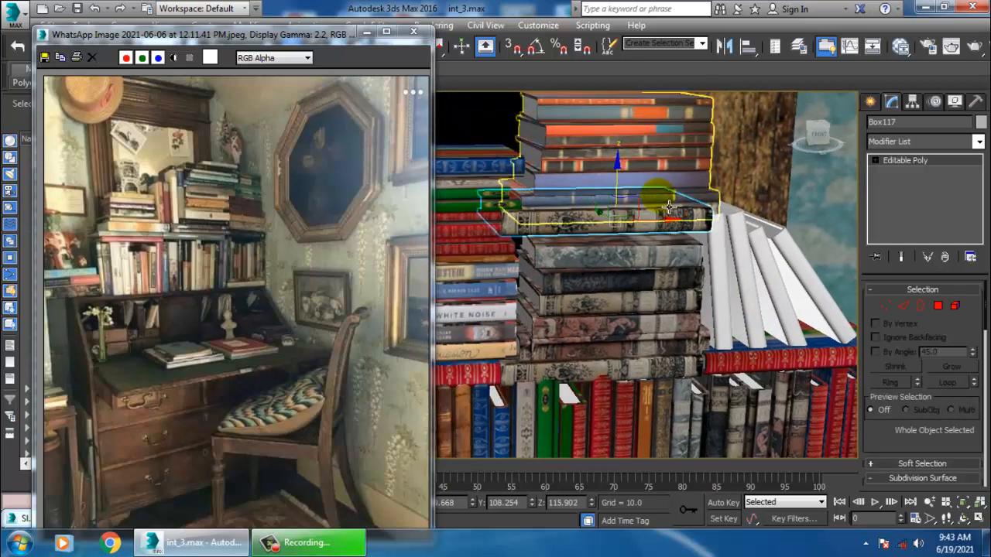
pyautogui.keyDown('ctrl'); pyautogui.click(668, 206); pyautogui.keyUp('ctrl')
pyautogui.moveTo(621, 176); pyautogui.dragTo(626, 191)
# Assign the VRayMtl fed by the Map #18 book-spine bitmap to Box095, the white leaning book nearest the antique stack
pyautogui.keyDown('alt'); pyautogui.moveTo(850, 318); pyautogui.dragTo(650, 309, button='middle'); pyautogui.keyUp('alt')
pyautogui.scroll(-4, 742, 299)
pyautogui.scroll(10, 650, 308)
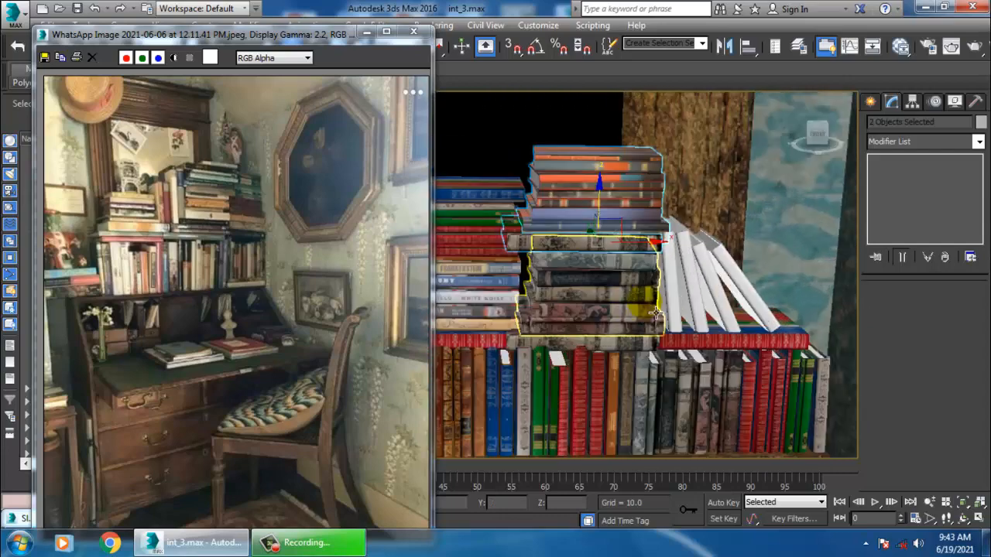
pyautogui.click(684, 267)
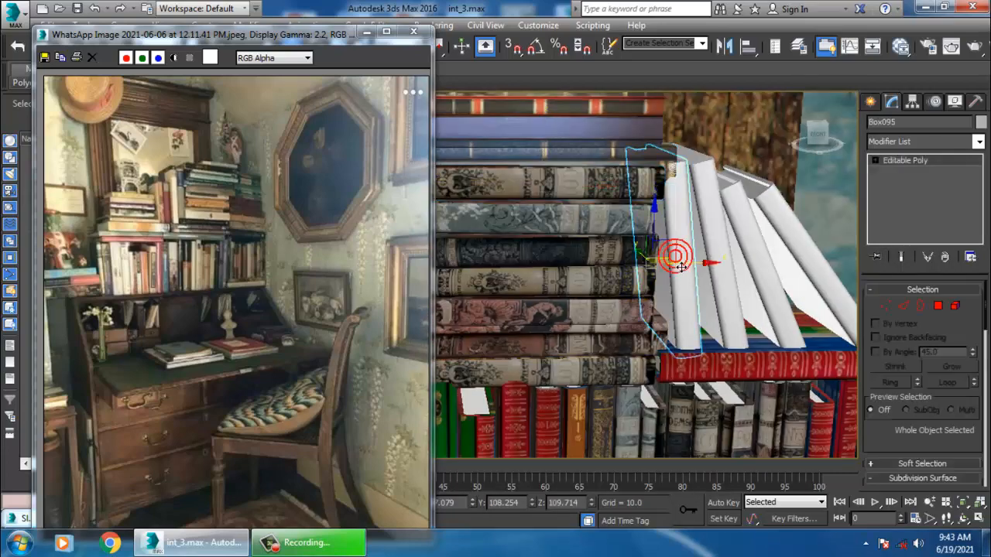
pyautogui.press('m')
pyautogui.moveTo(569, 301); pyautogui.dragTo(574, 441, button='middle')
pyautogui.moveTo(587, 195); pyautogui.dragTo(604, 433, button='middle')
pyautogui.moveTo(521, 195); pyautogui.dragTo(466, 461, button='middle')
pyautogui.moveTo(564, 250); pyautogui.dragTo(551, 473, button='middle')
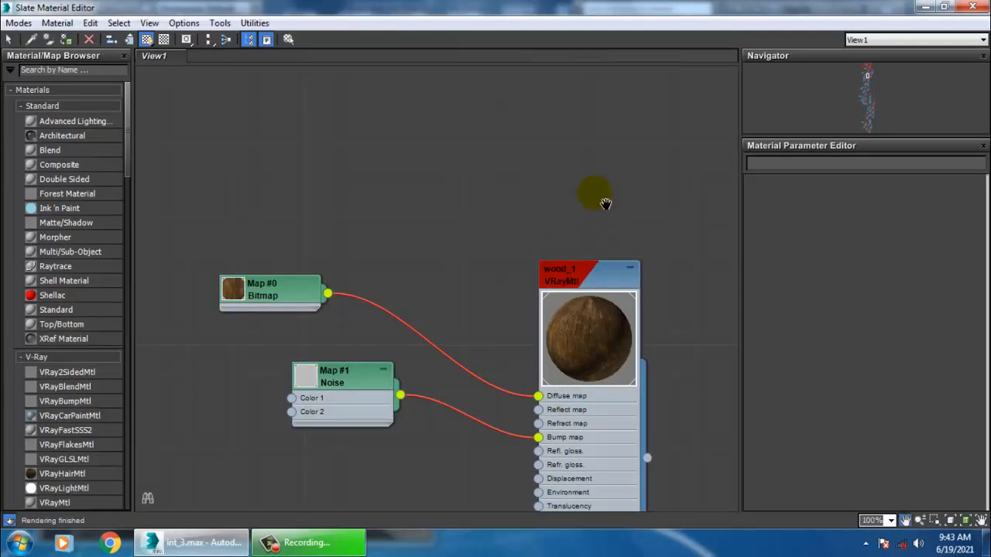
pyautogui.moveTo(602, 204); pyautogui.dragTo(612, 380, button='middle')
pyautogui.scroll(-6, 593, 386)
pyautogui.moveTo(590, 446); pyautogui.dragTo(565, 194, button='middle')
pyautogui.moveTo(564, 344); pyautogui.dragTo(566, 139, button='middle')
pyautogui.moveTo(561, 438); pyautogui.dragTo(562, 228, button='middle')
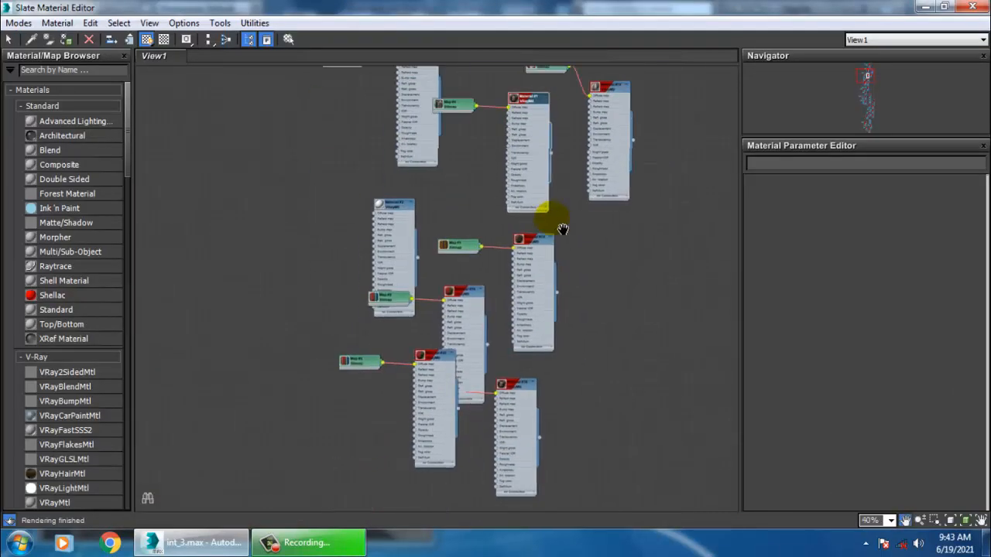
pyautogui.scroll(6, 474, 339)
pyautogui.moveTo(474, 338); pyautogui.dragTo(500, 152, button='middle')
pyautogui.moveTo(598, 298); pyautogui.dragTo(538, 73, button='middle')
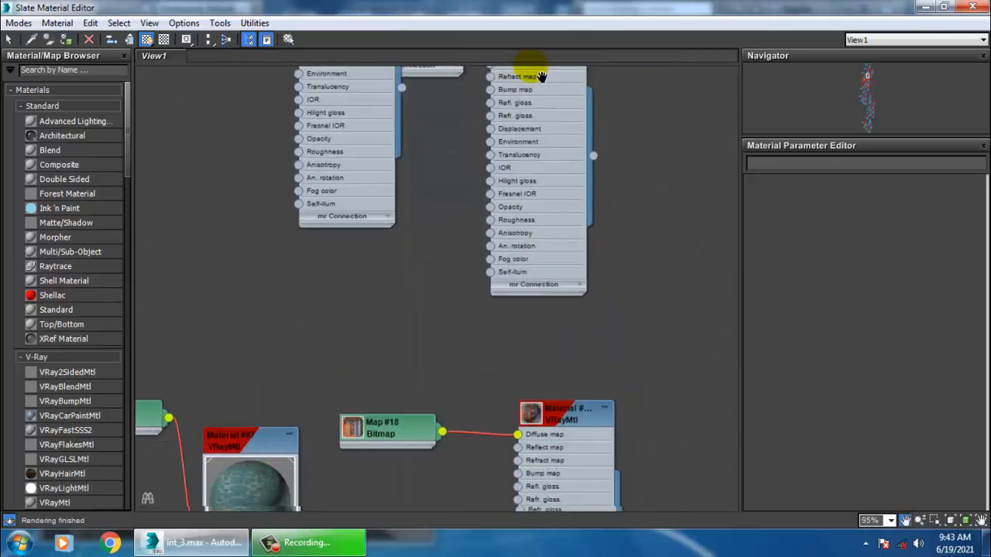
pyautogui.moveTo(543, 312); pyautogui.dragTo(571, 220, button='middle')
pyautogui.click(594, 320)
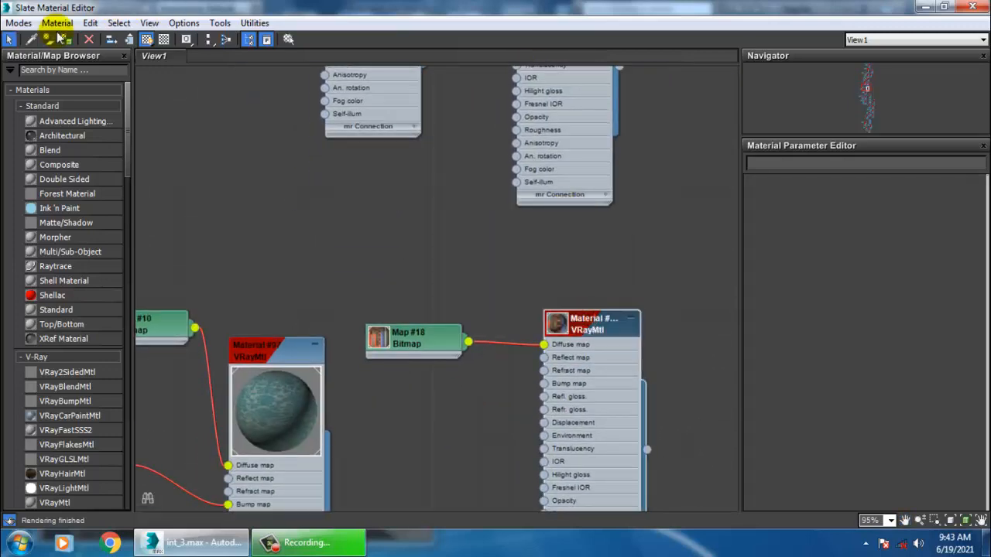
pyautogui.click(925, 7)
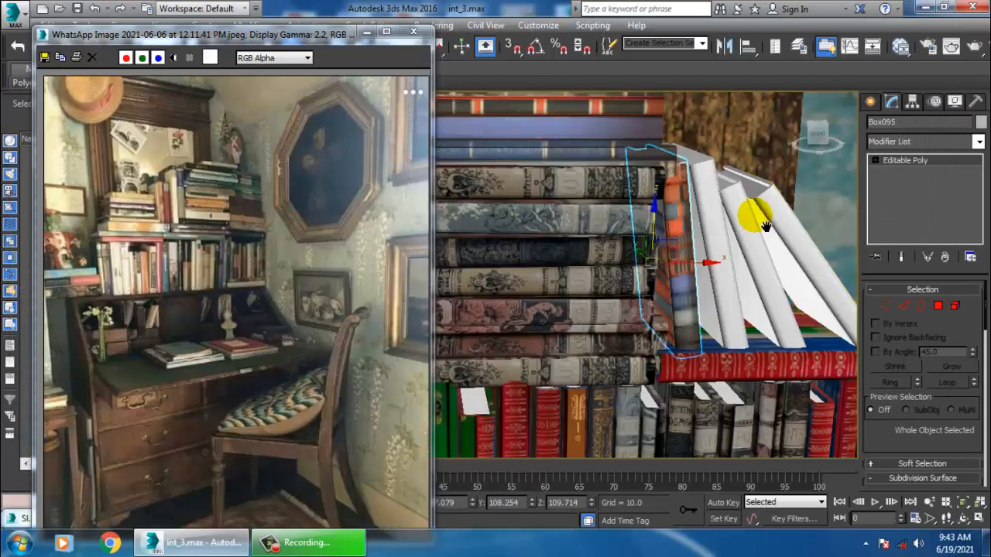
pyautogui.moveTo(867, 346); pyautogui.dragTo(894, 358, button='middle')
pyautogui.moveTo(788, 310); pyautogui.dragTo(770, 318, button='middle')
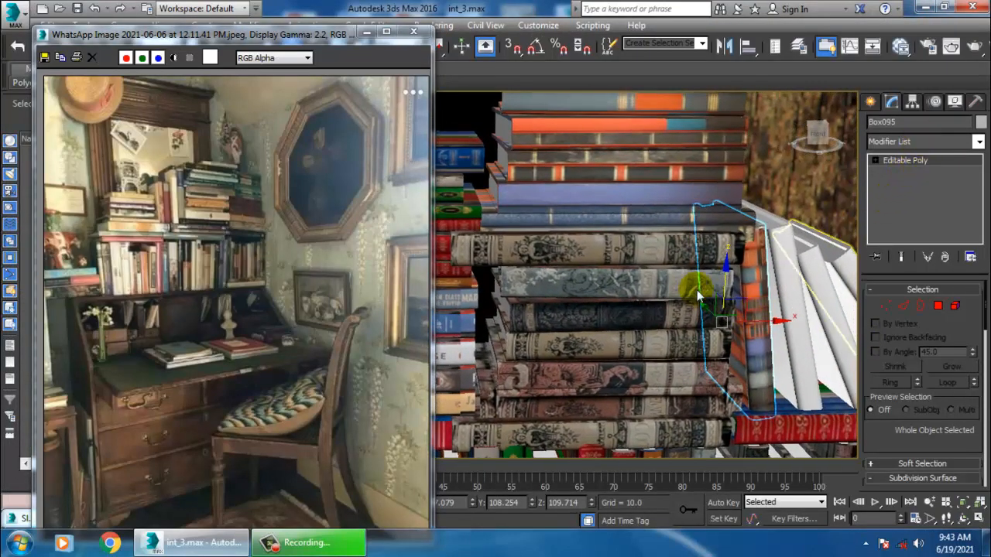
pyautogui.keyDown('alt'); pyautogui.moveTo(699, 295); pyautogui.dragTo(639, 307, button='middle'); pyautogui.keyUp('alt')
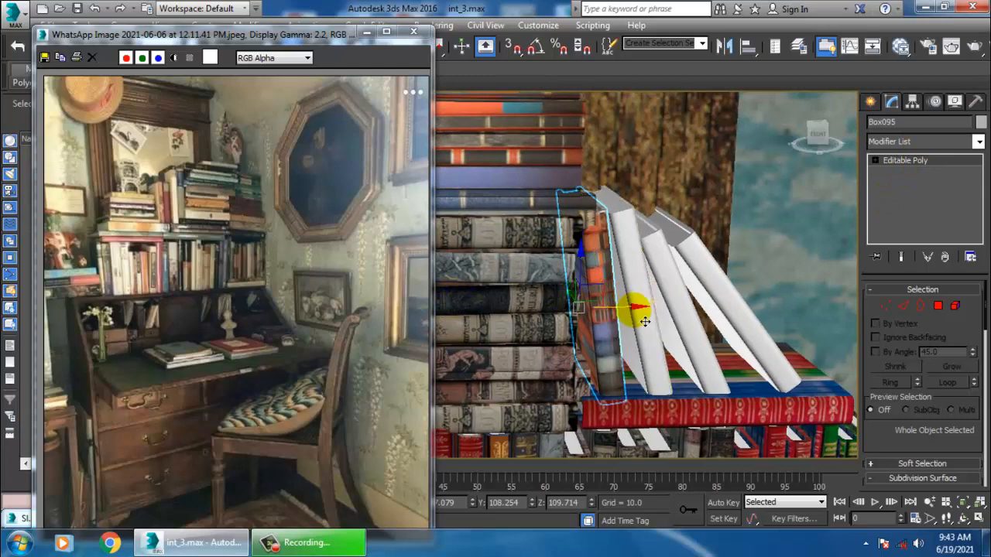
pyautogui.moveTo(894, 458); pyautogui.dragTo(901, 81)
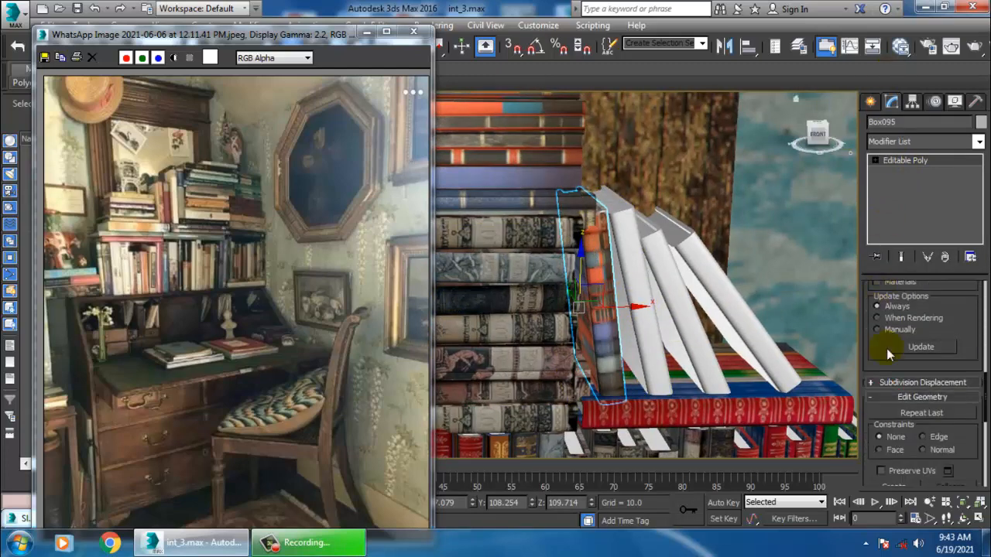
pyautogui.moveTo(912, 367); pyautogui.dragTo(899, 258)
pyautogui.click(889, 391)
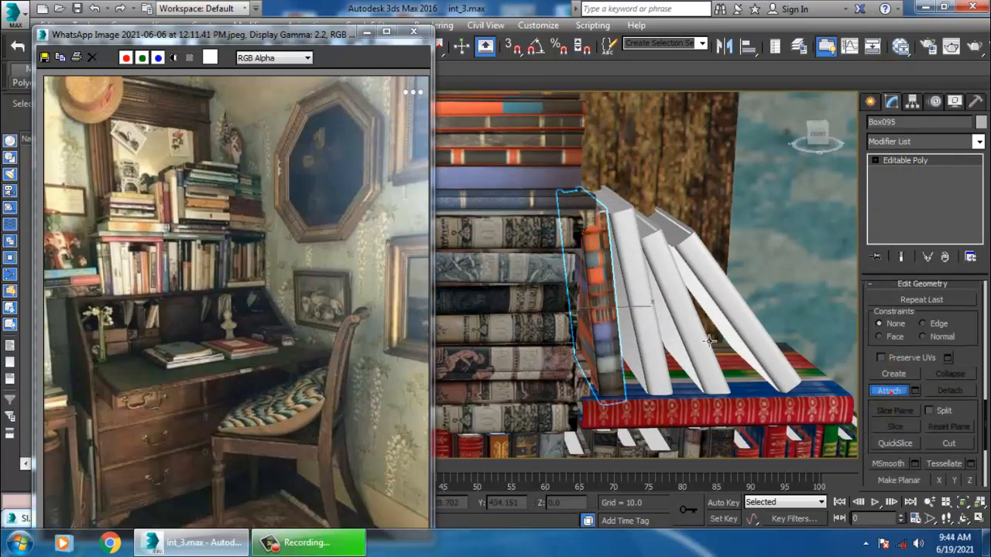
pyautogui.click(697, 327)
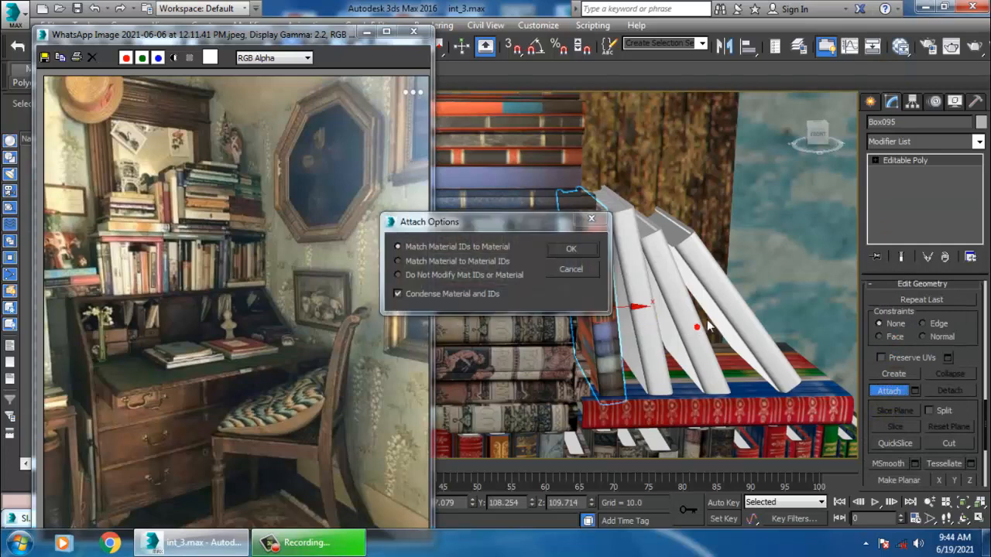
pyautogui.click(591, 266)
pyautogui.click(637, 274)
pyautogui.click(572, 271)
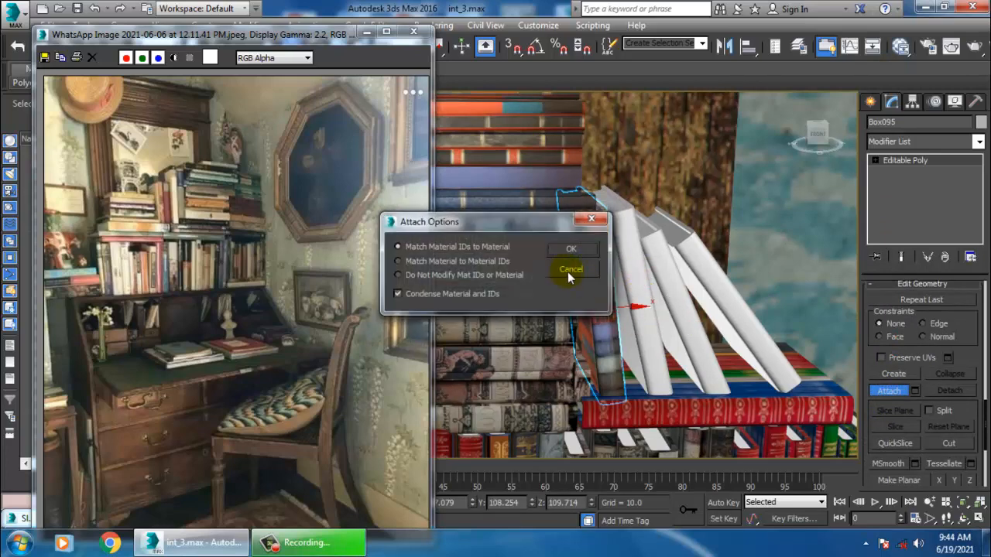
pyautogui.rightClick(686, 289)
# Attach textured Box095 and the other two white leaning books to Box094, matching material IDs to material
pyautogui.click(653, 305)
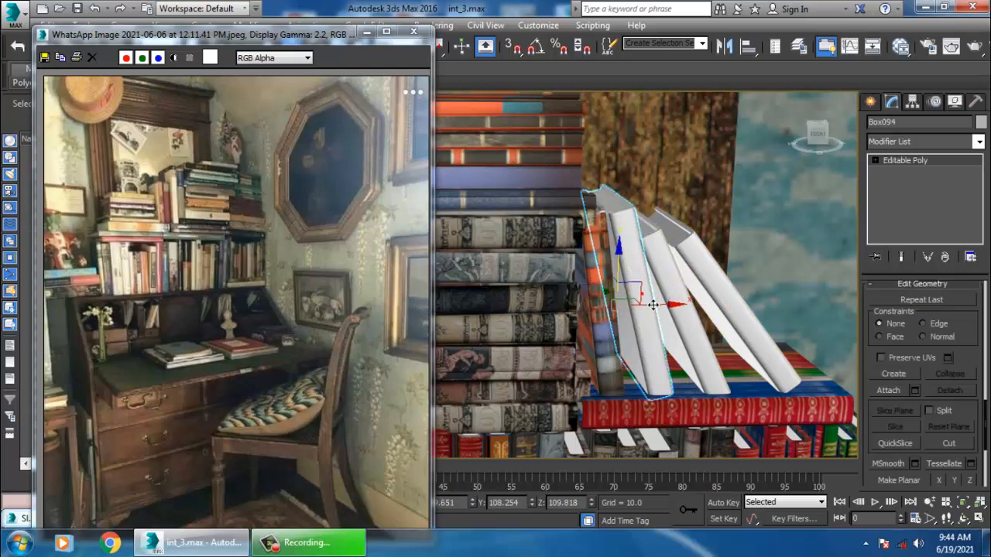
pyautogui.click(891, 391)
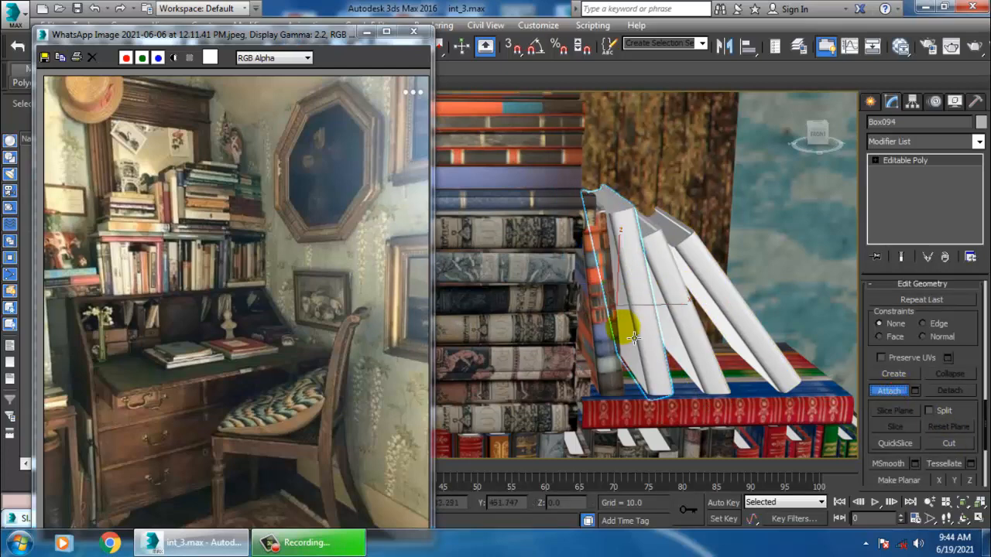
pyautogui.click(623, 331)
pyautogui.click(579, 248)
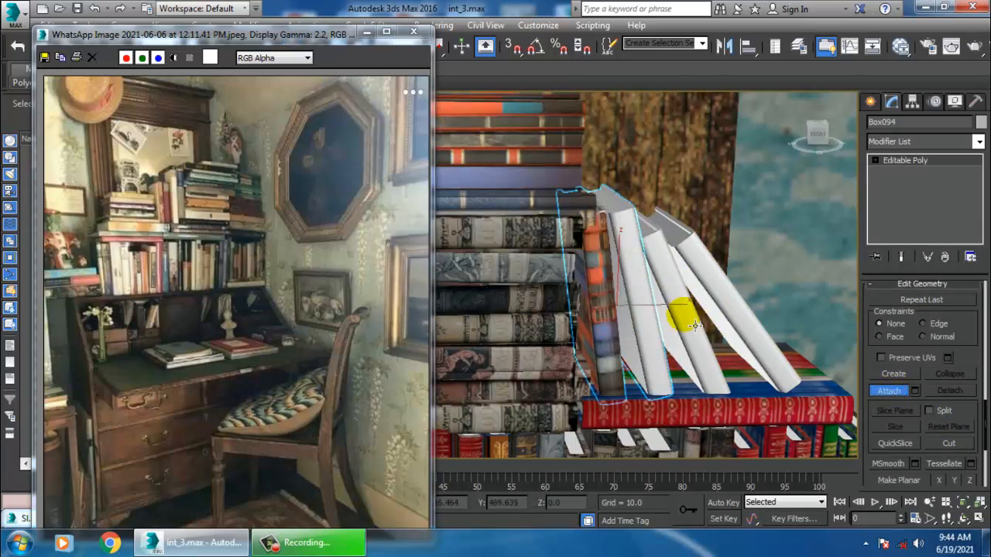
pyautogui.click(729, 304)
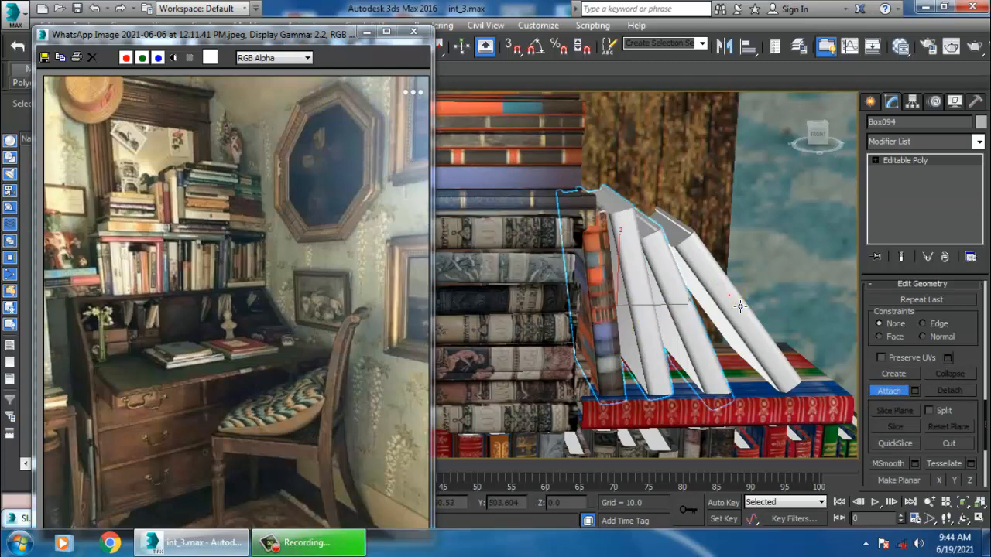
pyautogui.click(730, 295)
pyautogui.click(567, 249)
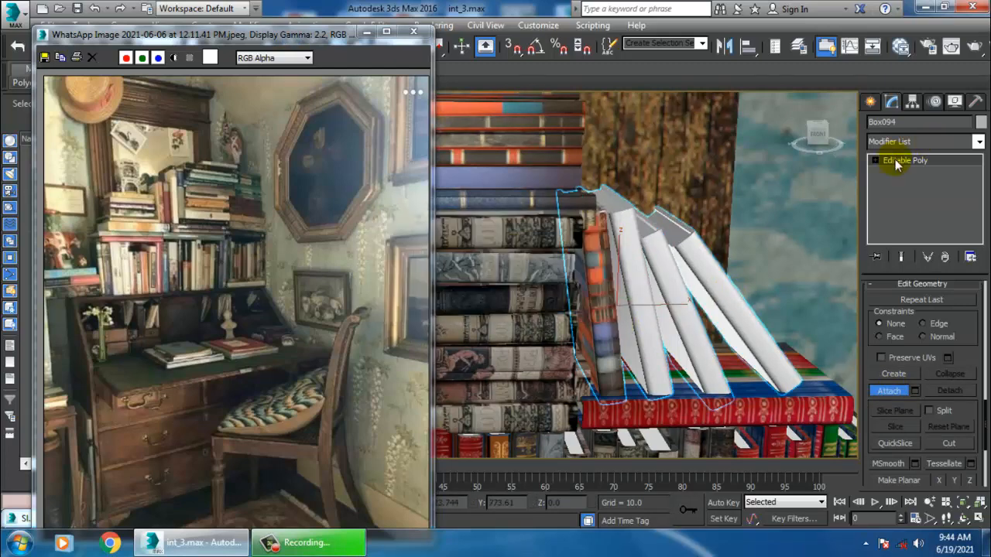
# Assign the Map #18 bitmap material to the combined leaning books and add a UVW Map modifier with Box mapping
pyautogui.press('m')
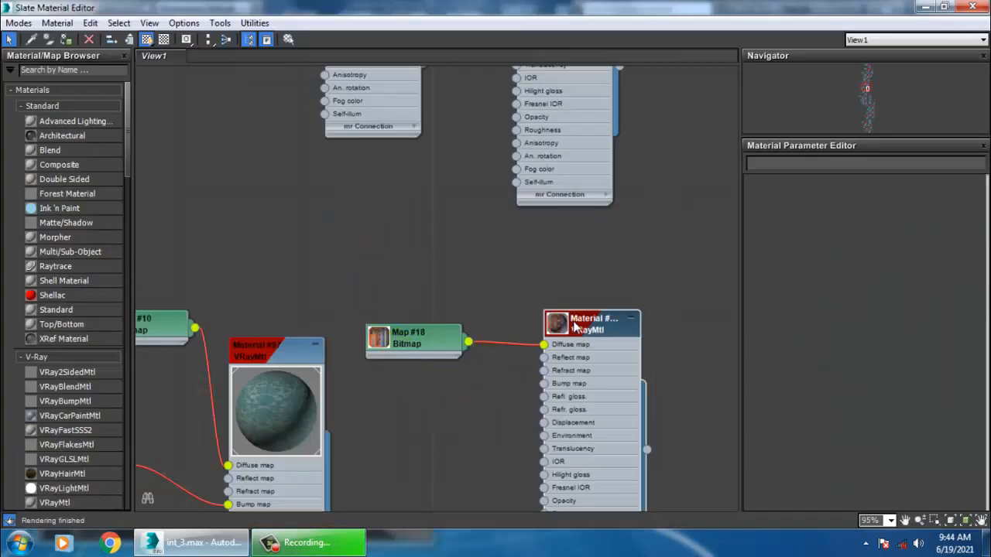
pyautogui.click(925, 8)
pyautogui.click(925, 142)
pyautogui.press('u')
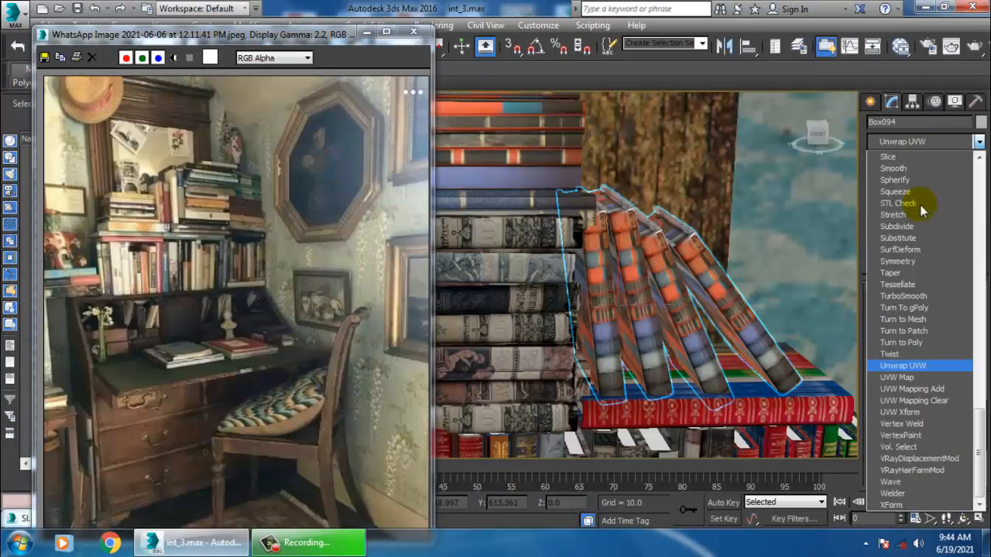
pyautogui.click(898, 377)
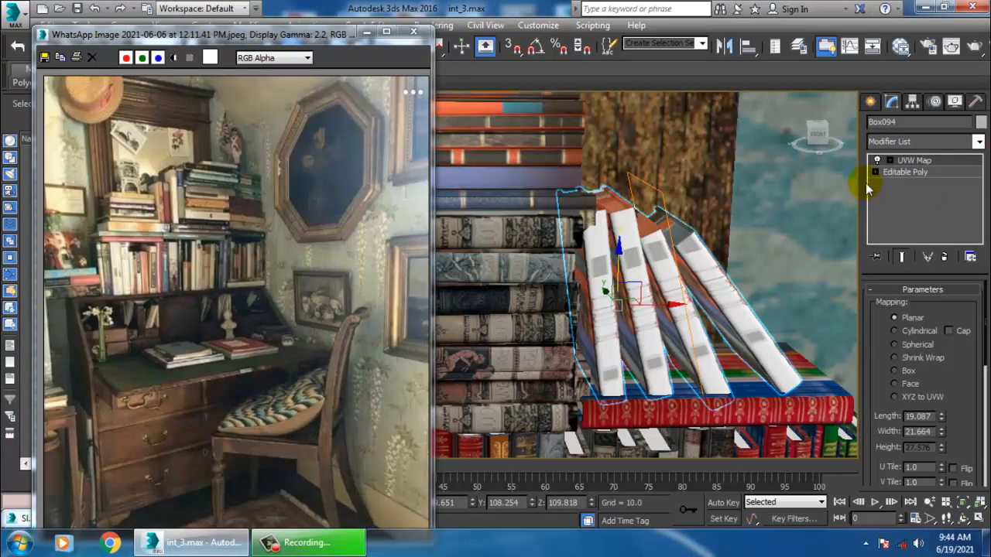
pyautogui.click(896, 371)
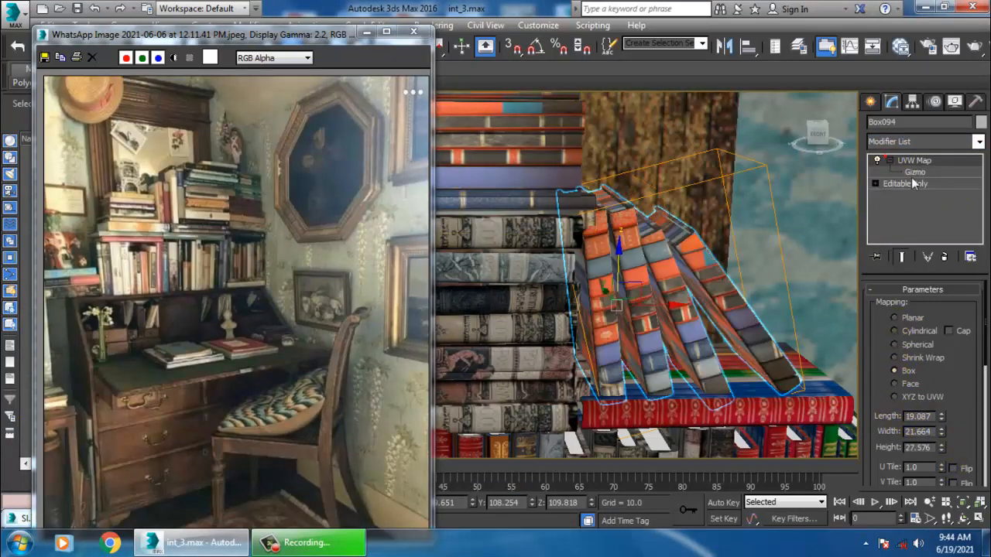
# Rotate the UVW Map gizmo so the spine texture runs along the leaning books, and fit it to the mesh
pyautogui.click(915, 171)
pyautogui.press('e')
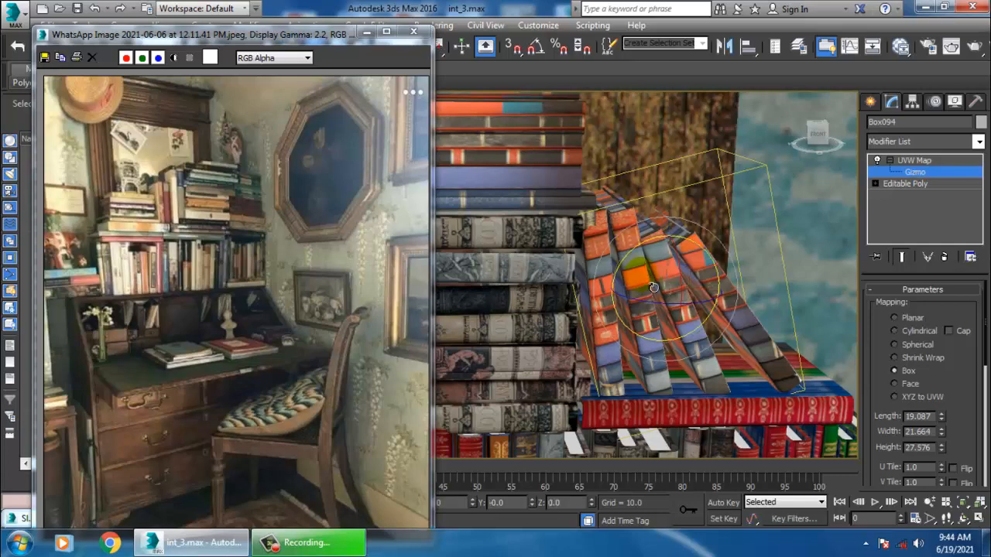
pyautogui.moveTo(632, 280); pyautogui.dragTo(819, 226)
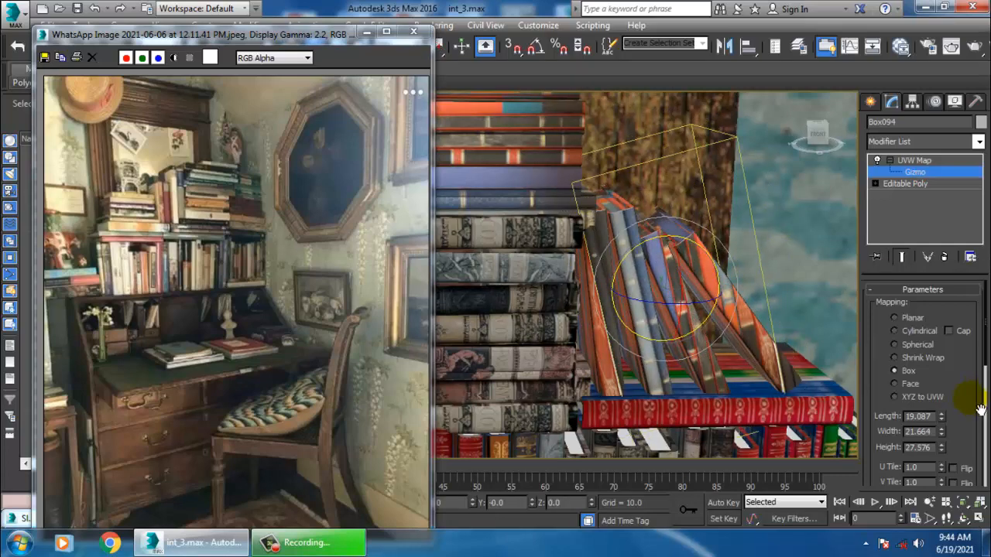
pyautogui.moveTo(980, 408); pyautogui.dragTo(980, 290)
pyautogui.scroll(-5, 939, 360)
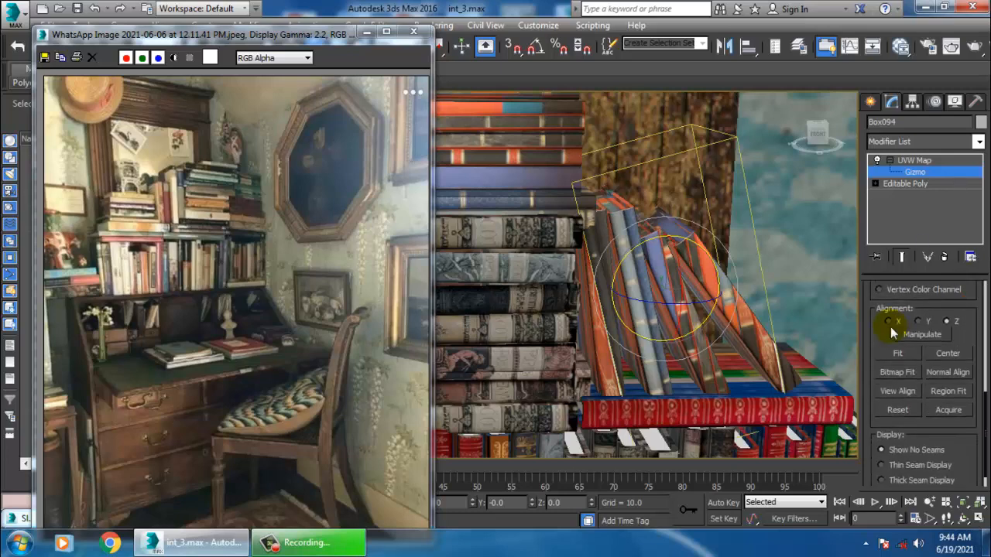
pyautogui.click(897, 355)
pyautogui.scroll(6, 890, 356)
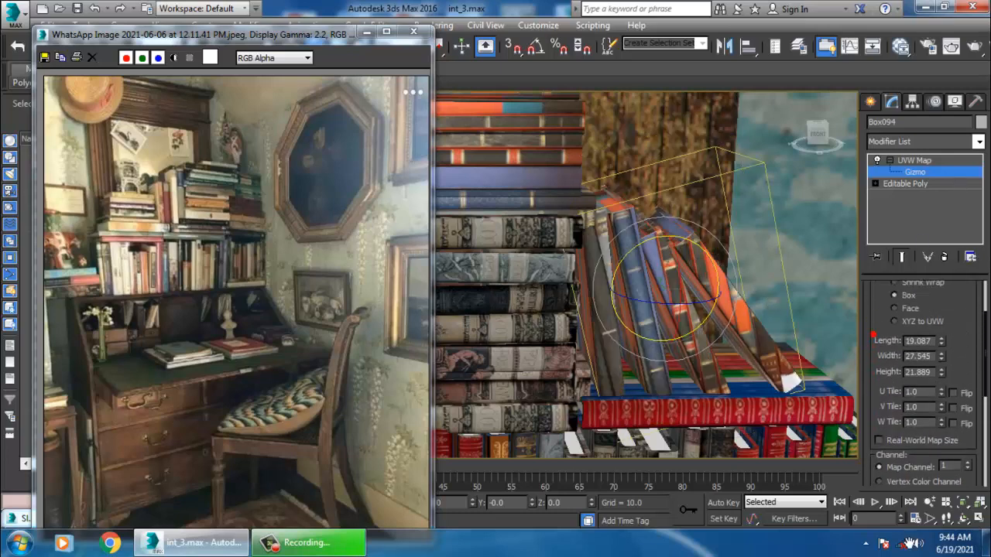
# Set the box mapping width to about 53.16 and adjust the gizmo over the leaning books
pyautogui.moveTo(943, 367); pyautogui.dragTo(942, 306)
pyautogui.moveTo(632, 248); pyautogui.dragTo(660, 260)
pyautogui.press('w')
pyautogui.scroll(-8, 696, 288)
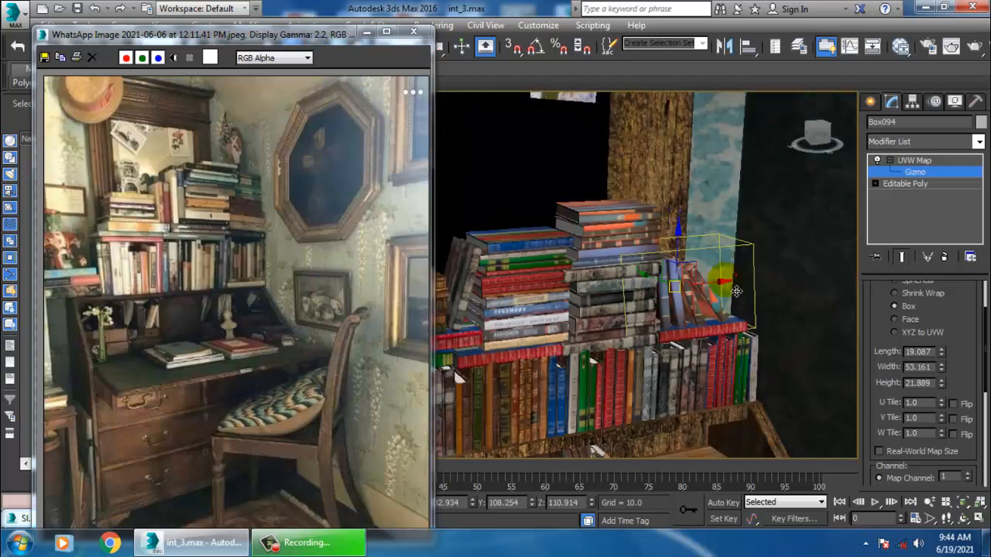
# Convert the mapped Box094 leaning books to an Editable Poly
pyautogui.rightClick(708, 277)
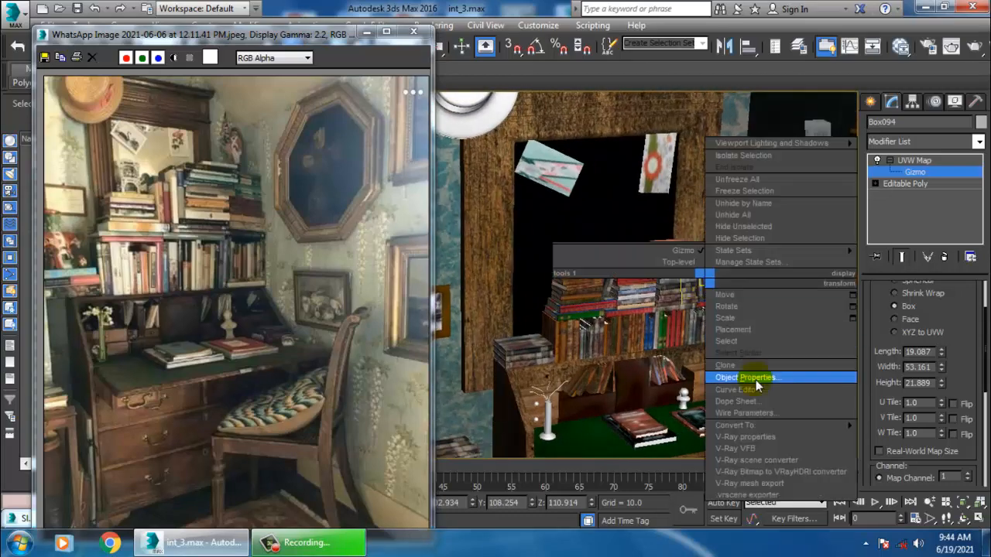
pyautogui.moveTo(770, 425)
pyautogui.click(907, 437)
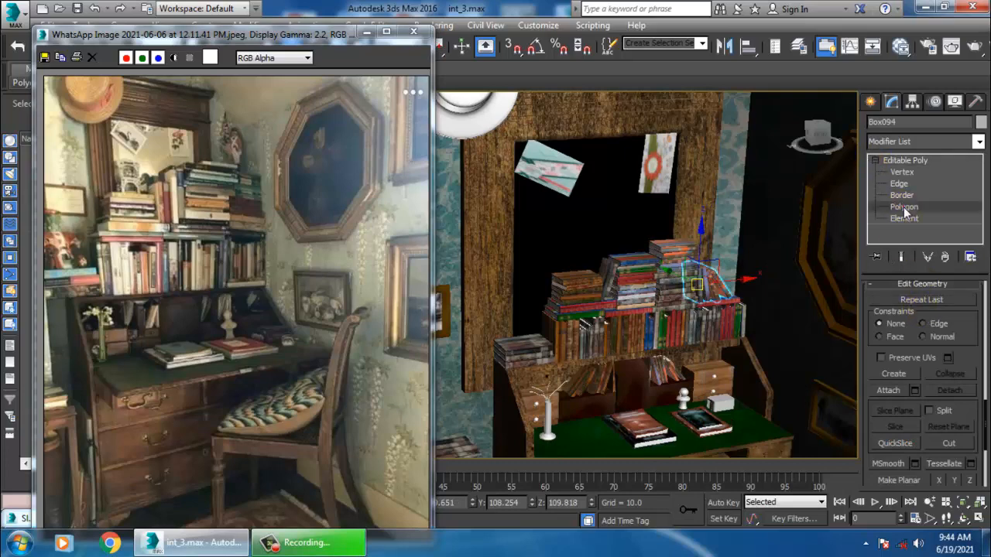
# Assign the plain white VRayMtl to the page polygons of the Box094 leaning books
pyautogui.click(904, 207)
pyautogui.press('m')
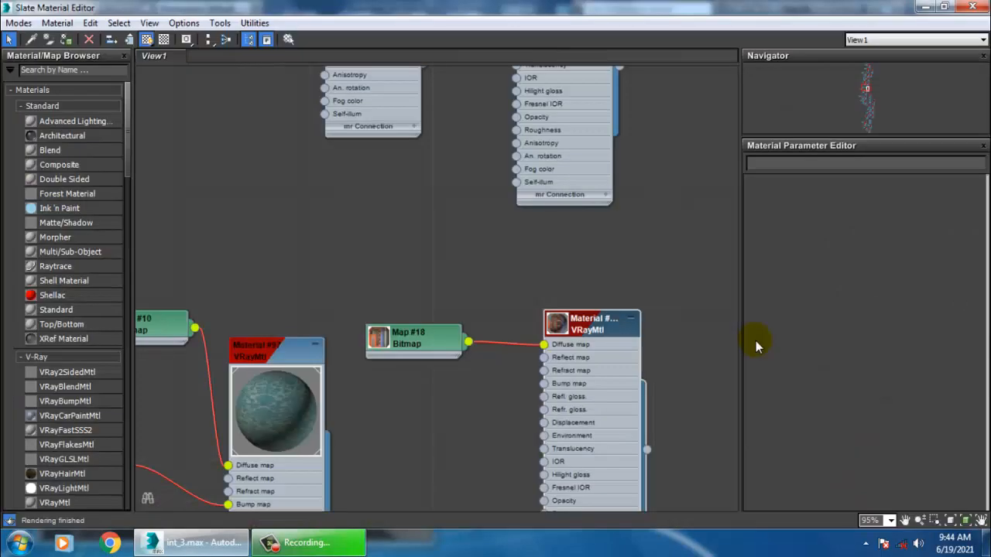
pyautogui.scroll(-10, 489, 301)
pyautogui.scroll(10, 483, 301)
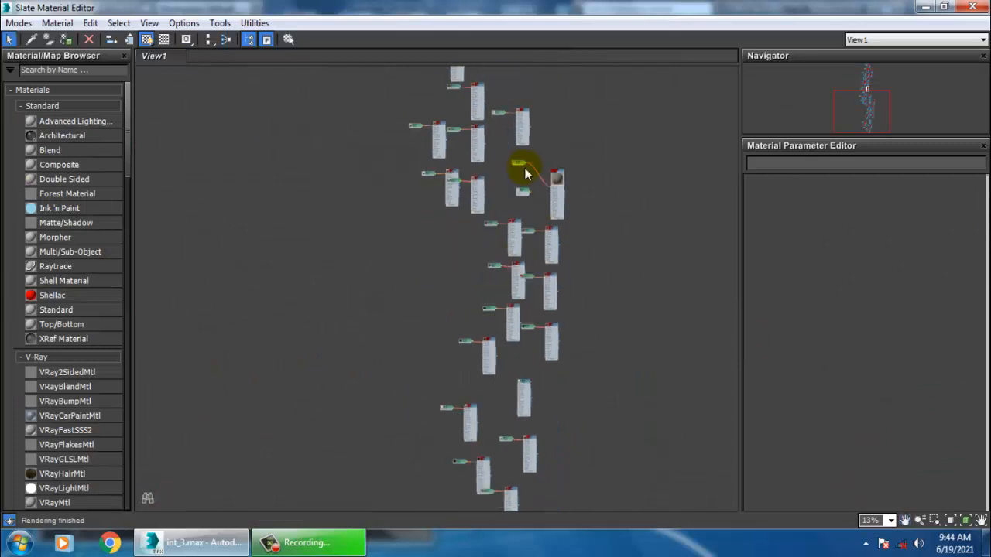
pyautogui.moveTo(525, 438); pyautogui.dragTo(521, 64, button='middle')
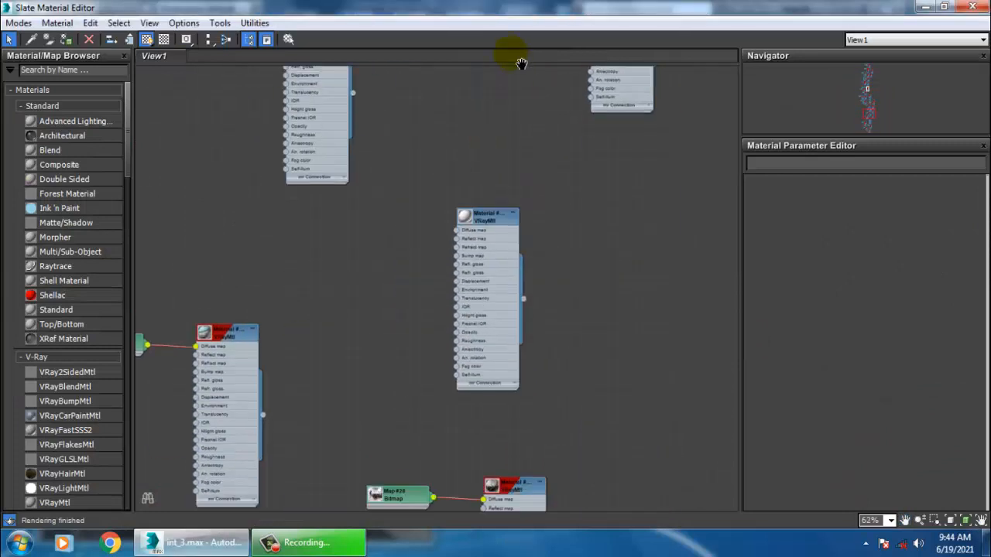
pyautogui.moveTo(482, 449); pyautogui.dragTo(533, 103, button='middle')
pyautogui.moveTo(478, 316); pyautogui.dragTo(518, 65, button='middle')
pyautogui.scroll(-6, 538, 212)
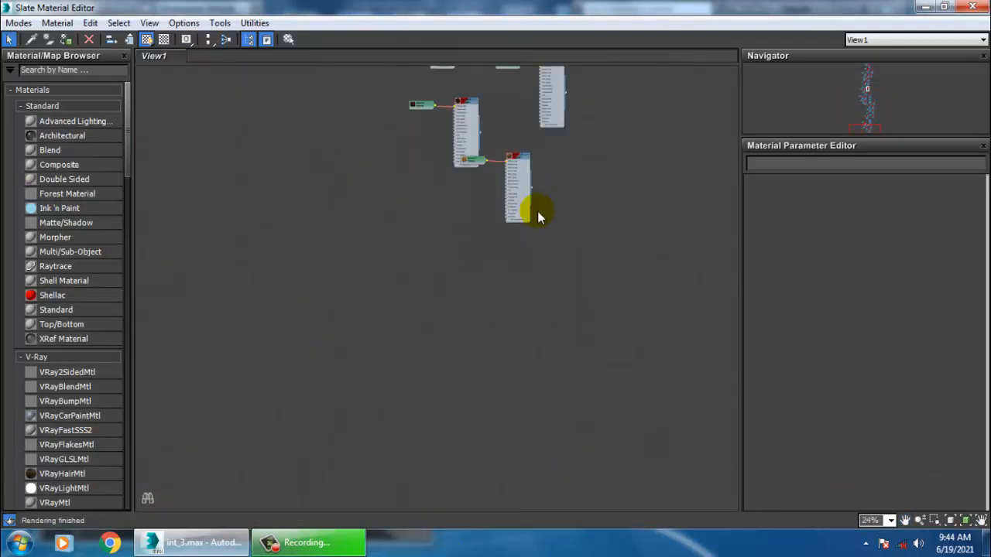
pyautogui.moveTo(566, 240)
pyautogui.mouseDown(button='middle')
pyautogui.moveTo(552, 372)
pyautogui.moveTo(548, 292)
pyautogui.moveTo(512, 318)
pyautogui.mouseUp(button='middle')
pyautogui.scroll(4, 508, 391)
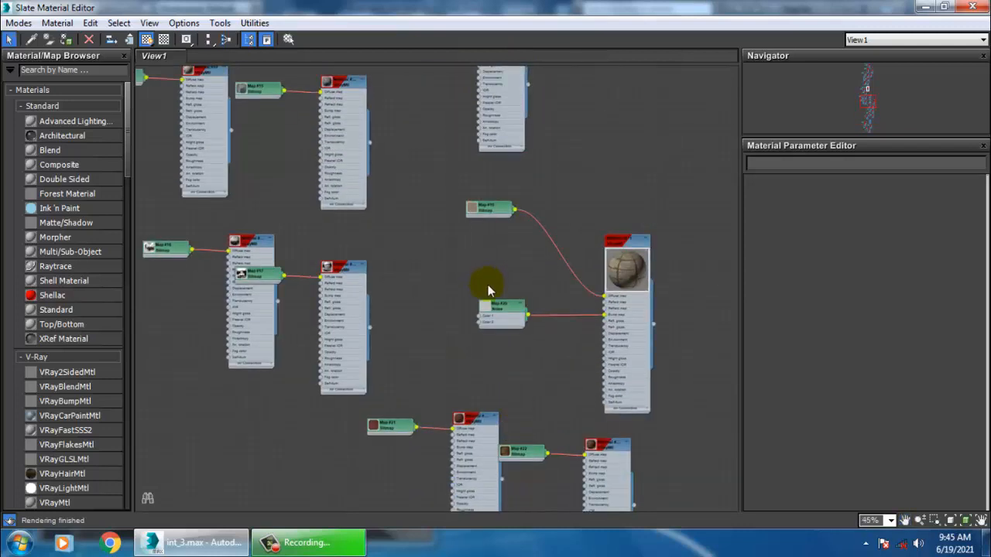
pyautogui.moveTo(572, 422); pyautogui.dragTo(510, 106, button='middle')
pyautogui.moveTo(527, 287); pyautogui.dragTo(528, 126, button='middle')
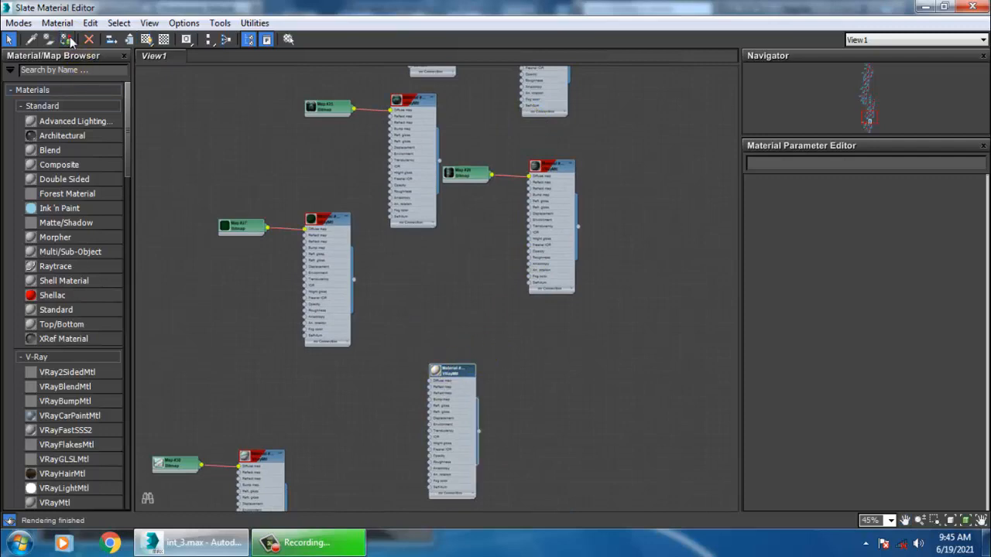
pyautogui.click(924, 6)
pyautogui.scroll(-5, 702, 341)
pyautogui.scroll(3, 692, 325)
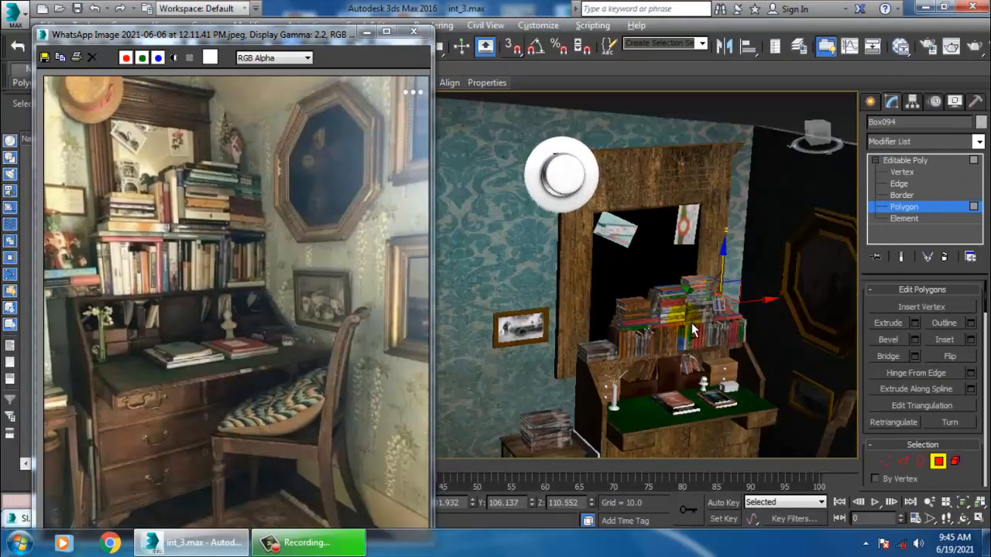
pyautogui.moveTo(691, 323); pyautogui.dragTo(681, 207, button='middle')
pyautogui.scroll(2, 685, 233)
pyautogui.click(923, 162)
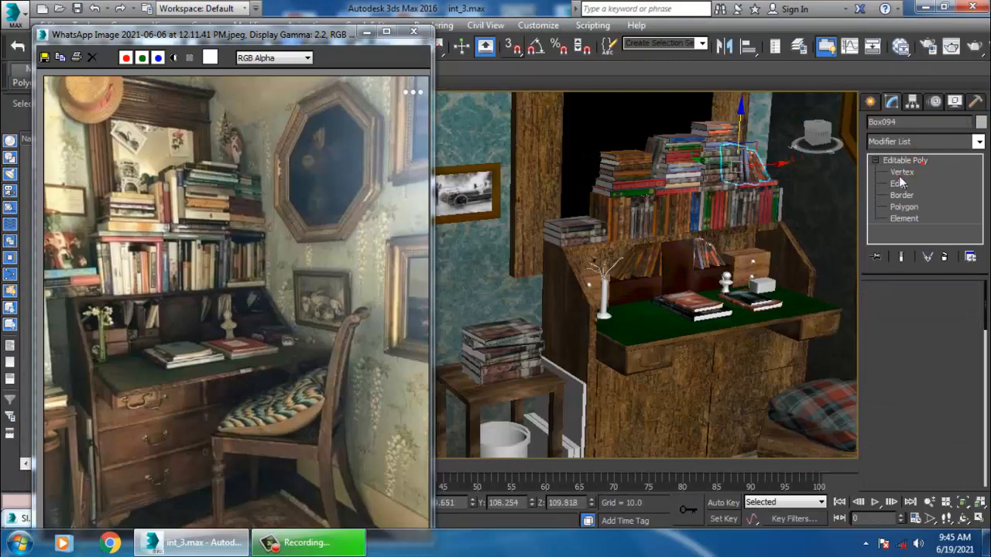
# Assign the brown Map #12 bitmap material to the two round knobs of the drawer box beside the vase
pyautogui.moveTo(687, 355); pyautogui.dragTo(686, 276, button='middle')
pyautogui.scroll(4, 691, 268)
pyautogui.moveTo(699, 237); pyautogui.dragTo(674, 326, button='middle')
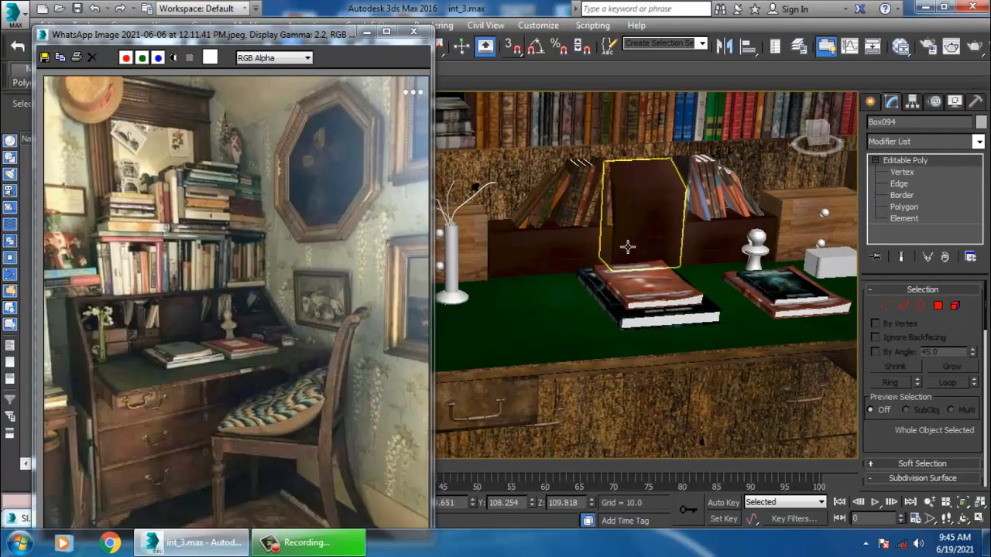
pyautogui.moveTo(631, 249); pyautogui.dragTo(759, 330, button='middle')
pyautogui.moveTo(793, 298); pyautogui.dragTo(681, 318, button='middle')
pyautogui.scroll(5, 542, 326)
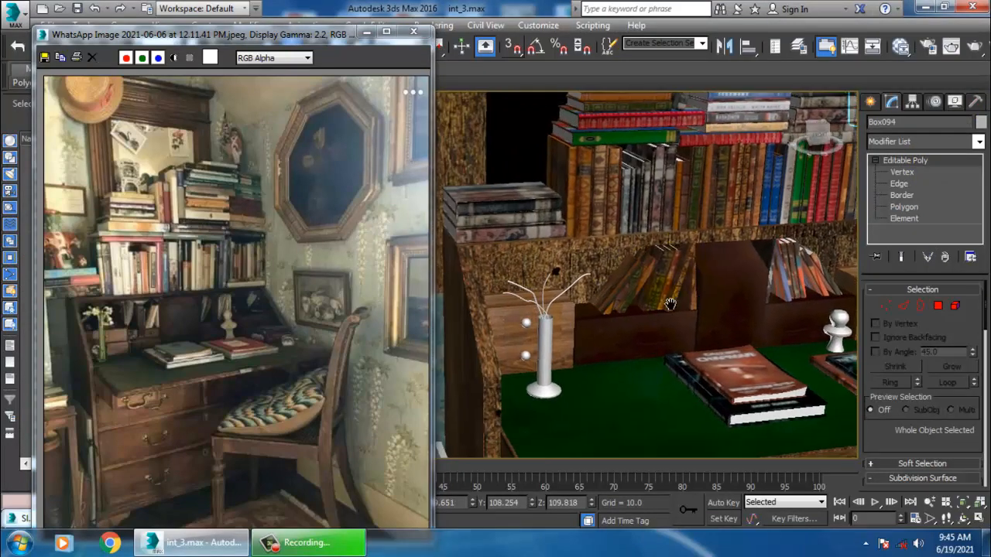
pyautogui.click(501, 328)
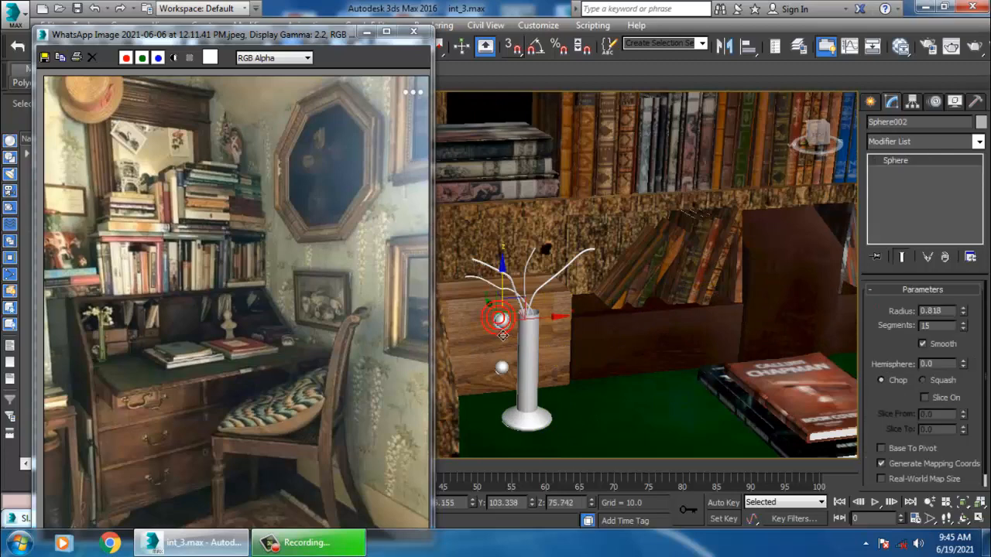
pyautogui.click(504, 379)
pyautogui.press('m')
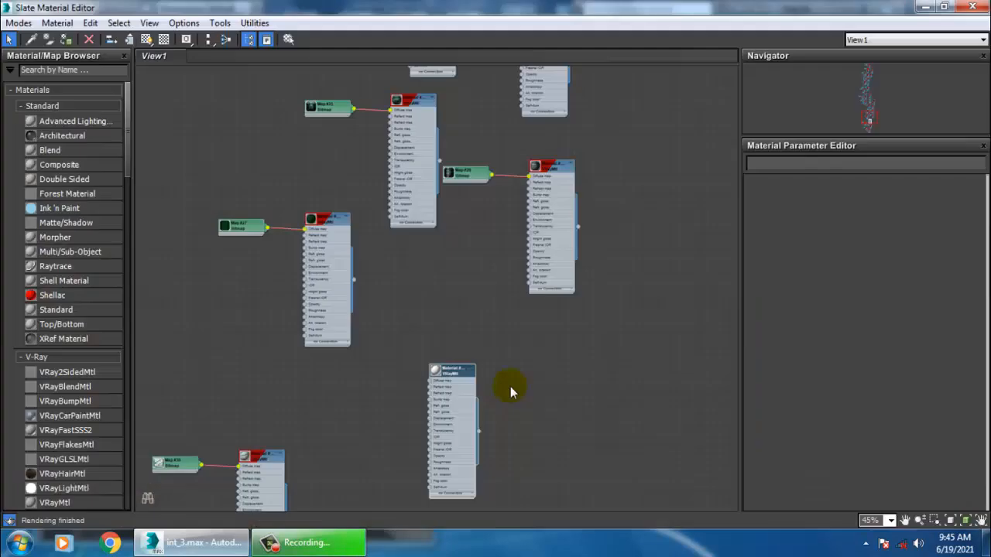
pyautogui.moveTo(523, 216); pyautogui.dragTo(527, 503, button='middle')
pyautogui.scroll(-5, 502, 389)
pyautogui.moveTo(528, 237); pyautogui.dragTo(547, 546, button='middle')
pyautogui.moveTo(529, 217); pyautogui.dragTo(580, 467, button='middle')
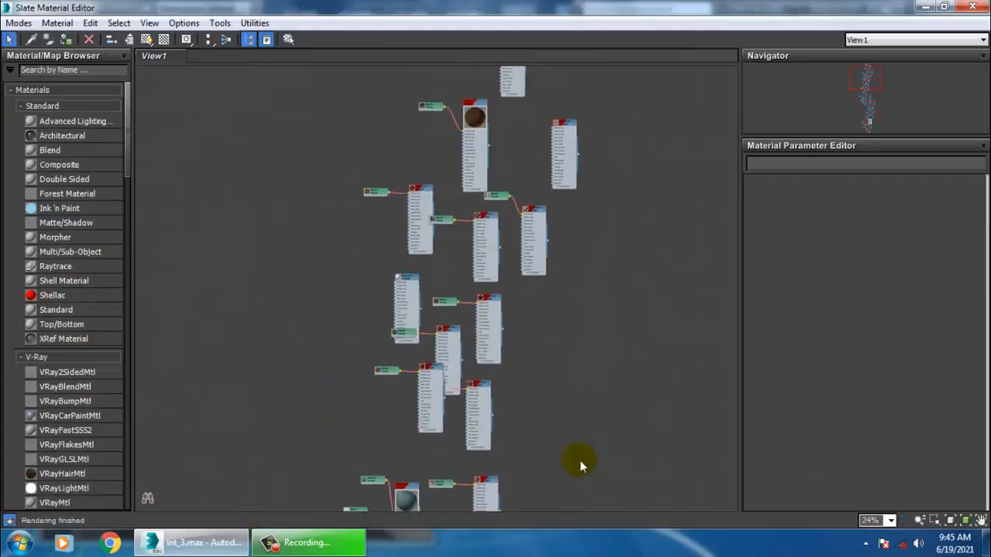
pyautogui.scroll(6, 542, 242)
pyautogui.moveTo(548, 231); pyautogui.dragTo(502, 146, button='middle')
pyautogui.moveTo(474, 424); pyautogui.dragTo(482, 315, button='middle')
pyautogui.moveTo(456, 365); pyautogui.dragTo(469, 328, button='middle')
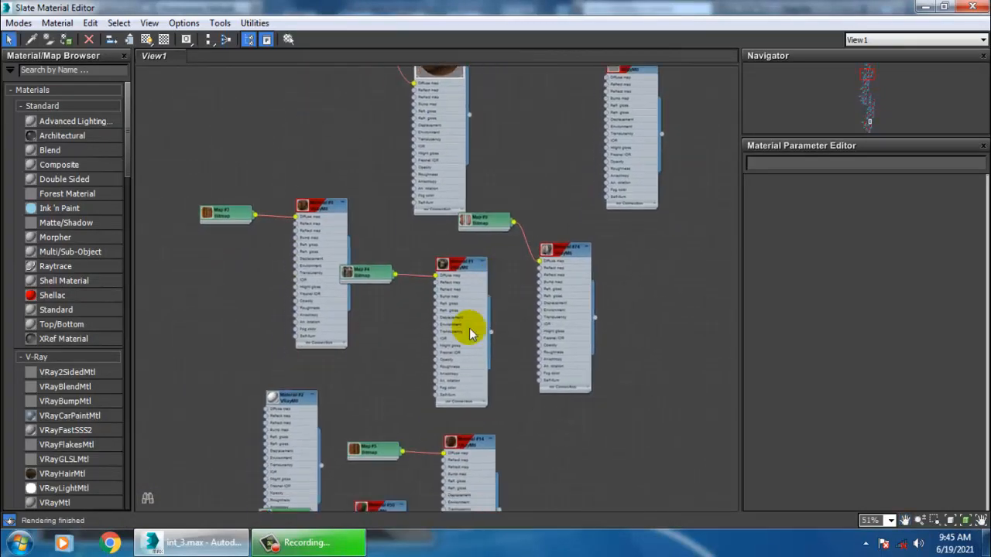
pyautogui.scroll(2, 469, 330)
pyautogui.moveTo(474, 412); pyautogui.dragTo(515, 271, button='middle')
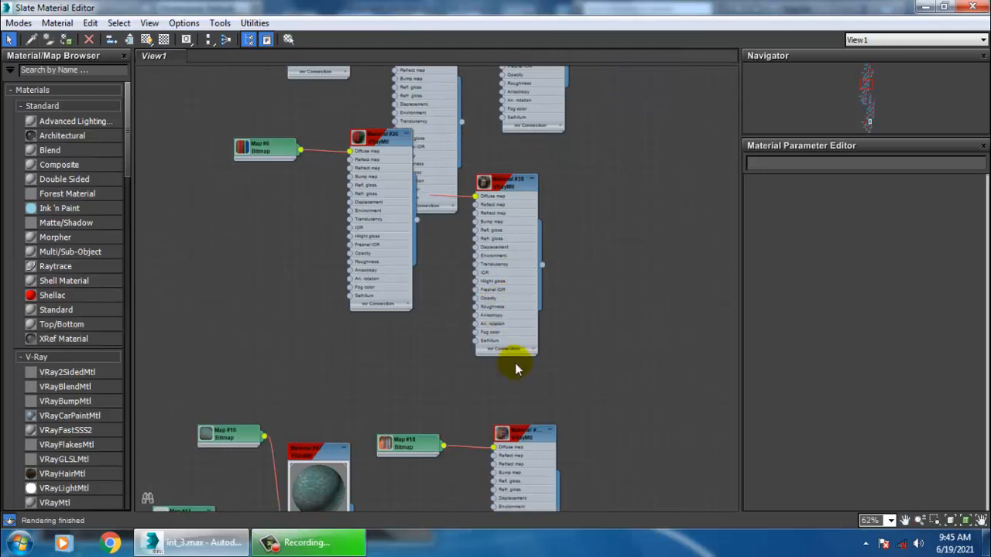
pyautogui.moveTo(516, 365); pyautogui.dragTo(548, 154, button='middle')
pyautogui.moveTo(458, 436); pyautogui.dragTo(474, 266, button='middle')
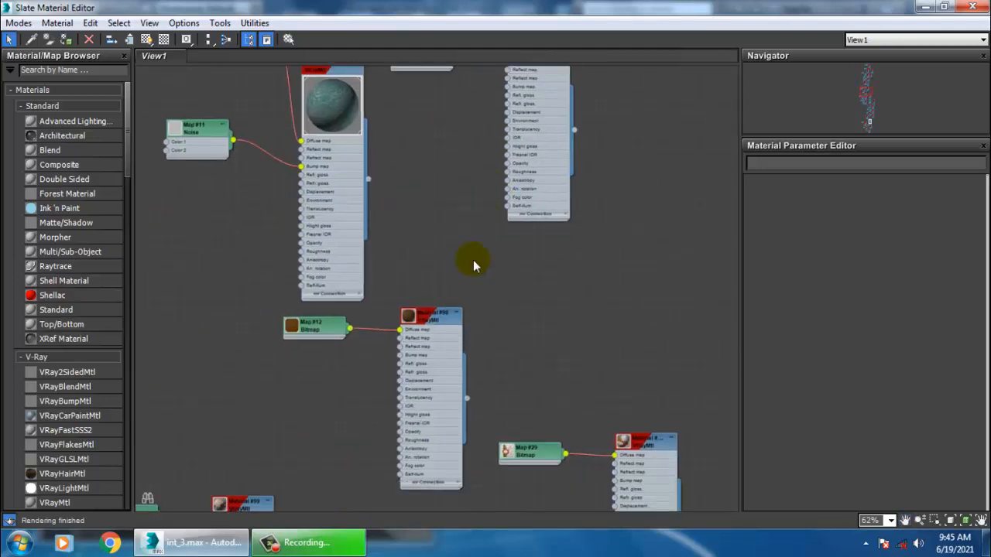
pyautogui.click(432, 324)
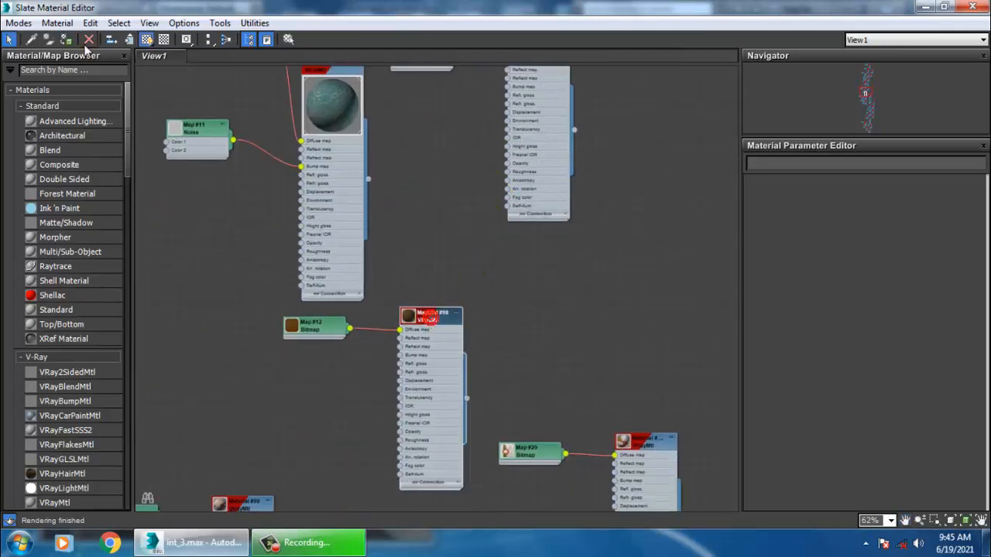
pyautogui.click(970, 6)
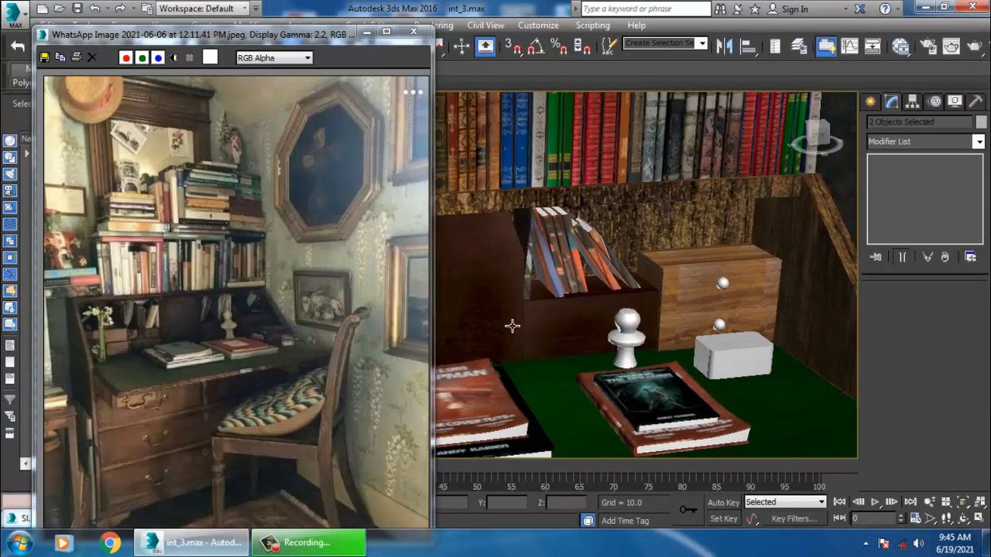
# Assign the same brown Map #12 material to the two knobs on the drawer box at the desk's other end
pyautogui.click(722, 283)
pyautogui.keyDown('ctrl'); pyautogui.click(720, 325); pyautogui.keyUp('ctrl')
pyautogui.moveTo(699, 336); pyautogui.dragTo(721, 316, button='middle')
pyautogui.press('m')
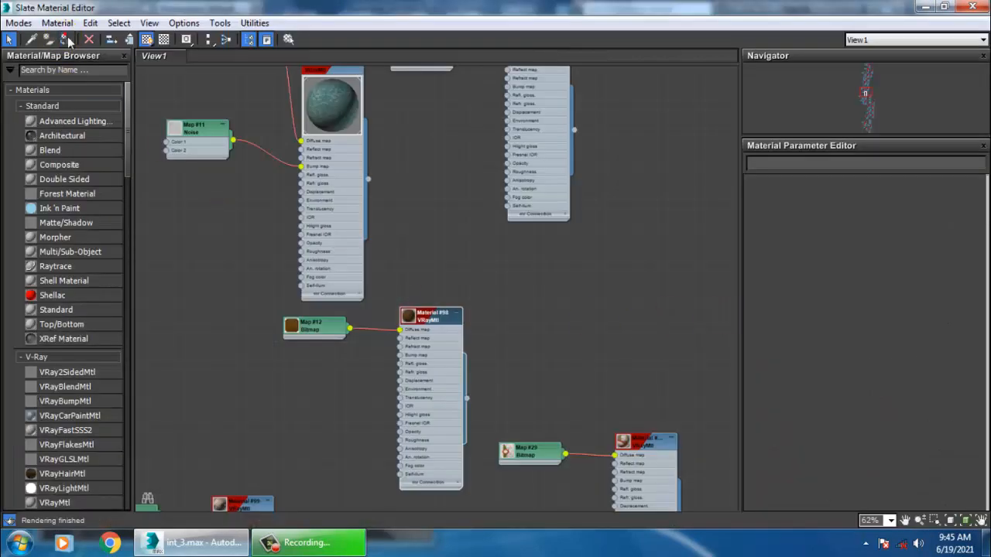
pyautogui.click(924, 8)
# Assign the dark brown Map #31 bitmap material to the base of the small white box on the desk (Rectangle002)
pyautogui.moveTo(651, 318); pyautogui.dragTo(668, 315, button='middle')
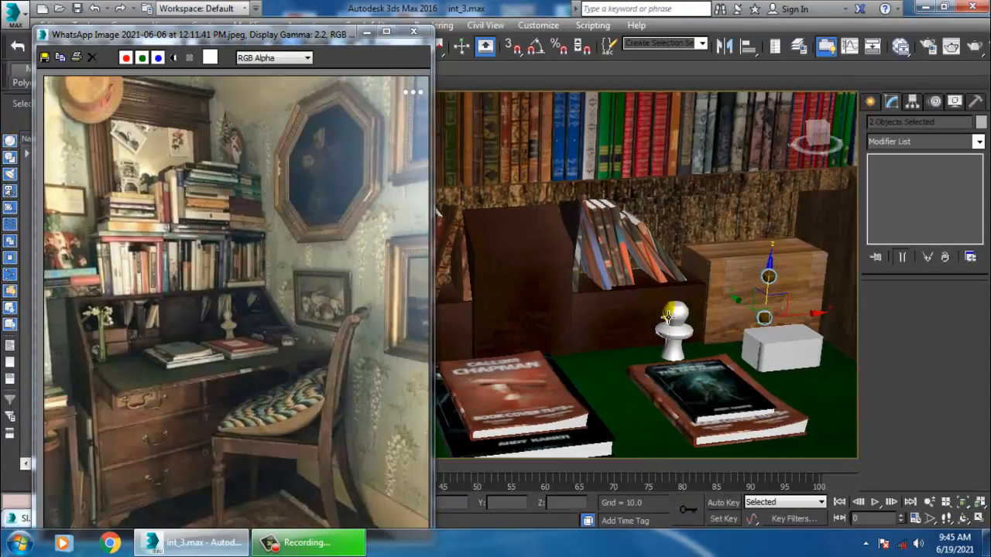
pyautogui.click(775, 350)
pyautogui.press('m')
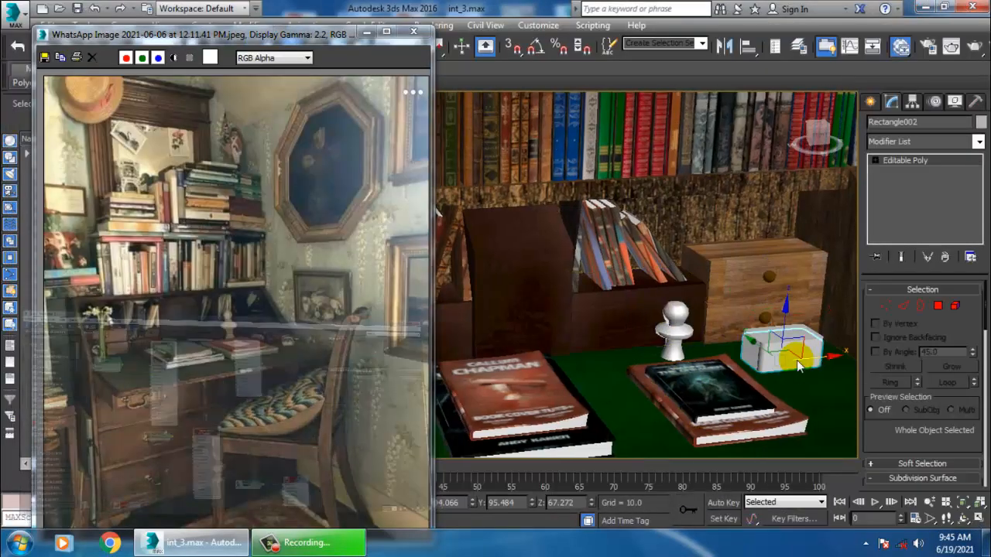
pyautogui.moveTo(542, 407); pyautogui.dragTo(498, 255, button='middle')
pyautogui.scroll(-6, 498, 256)
pyautogui.moveTo(572, 388); pyautogui.dragTo(439, 341, button='middle')
pyautogui.scroll(5, 495, 189)
pyautogui.moveTo(372, 200); pyautogui.dragTo(632, 409, button='middle')
pyautogui.moveTo(262, 211); pyautogui.dragTo(355, 305, button='middle')
pyautogui.scroll(4, 356, 305)
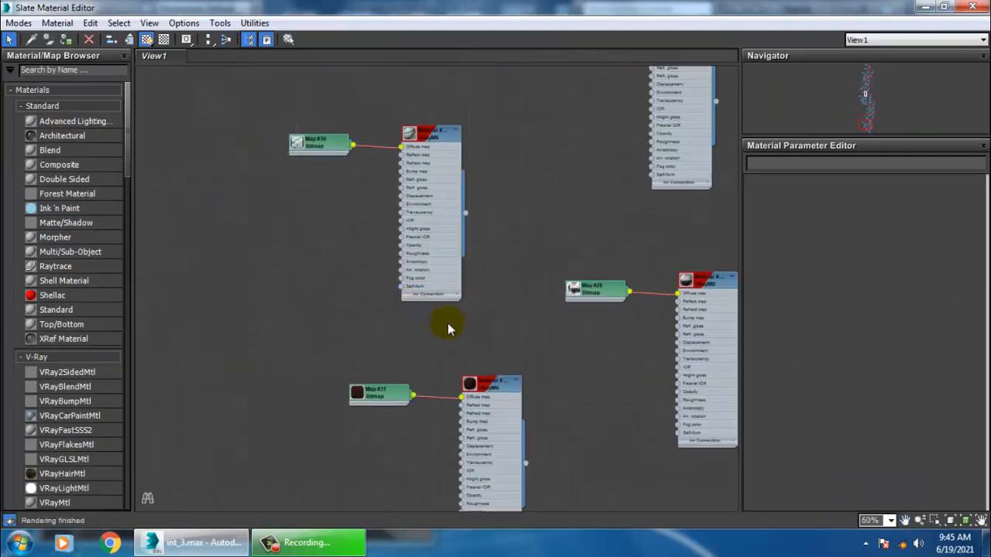
pyautogui.moveTo(560, 349); pyautogui.dragTo(545, 323, button='middle')
pyautogui.click(474, 349)
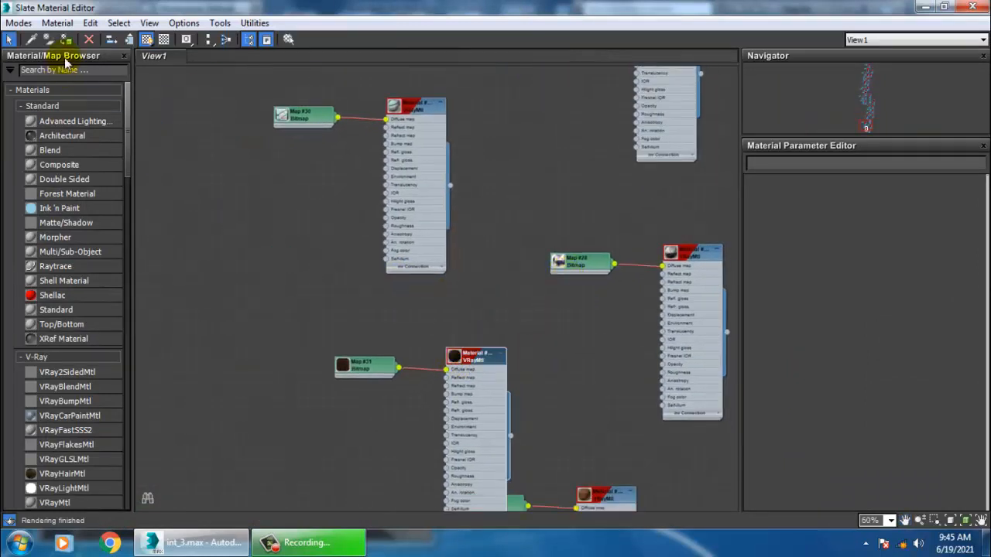
pyautogui.click(927, 6)
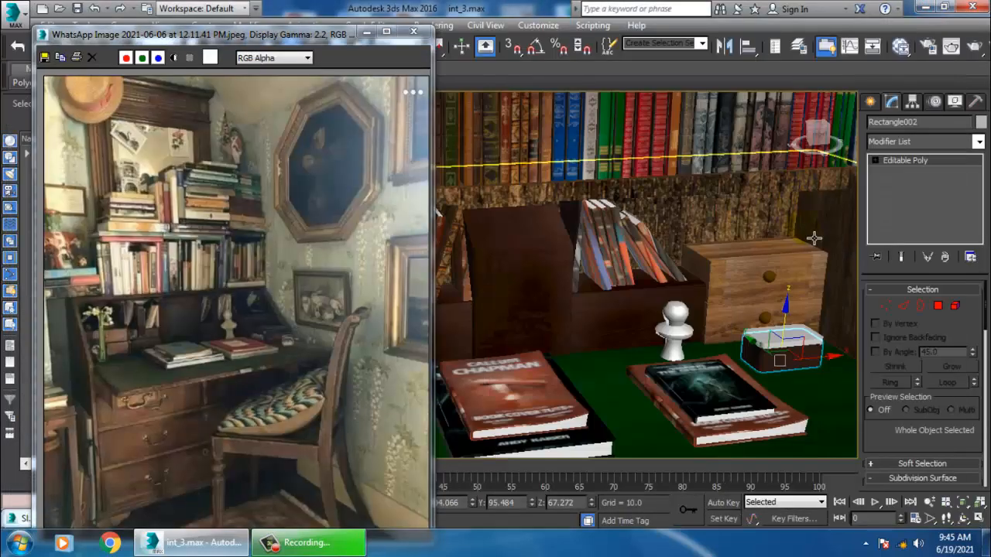
# Assign the dark brown Map #31 material to the small box's lid, Rectangle003
pyautogui.click(805, 340)
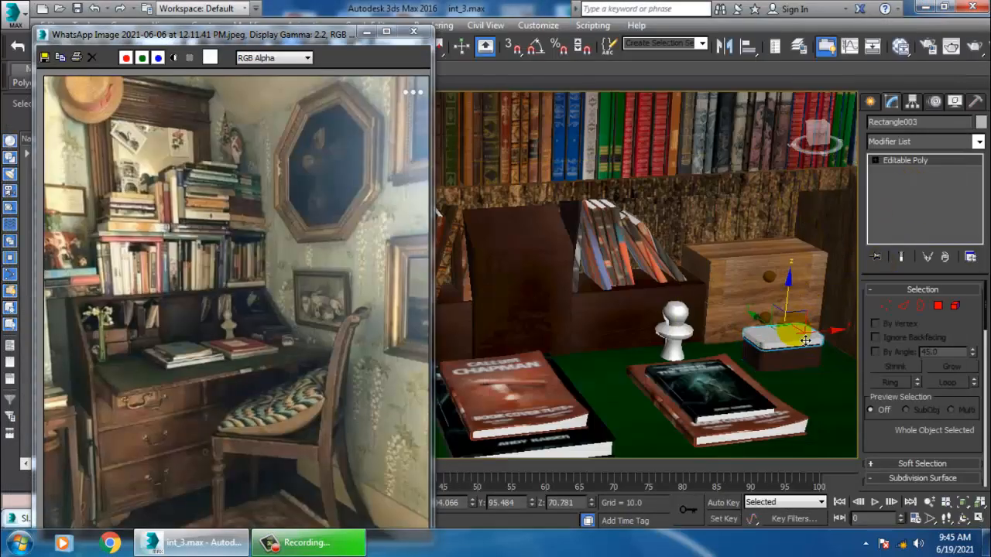
pyautogui.press('m')
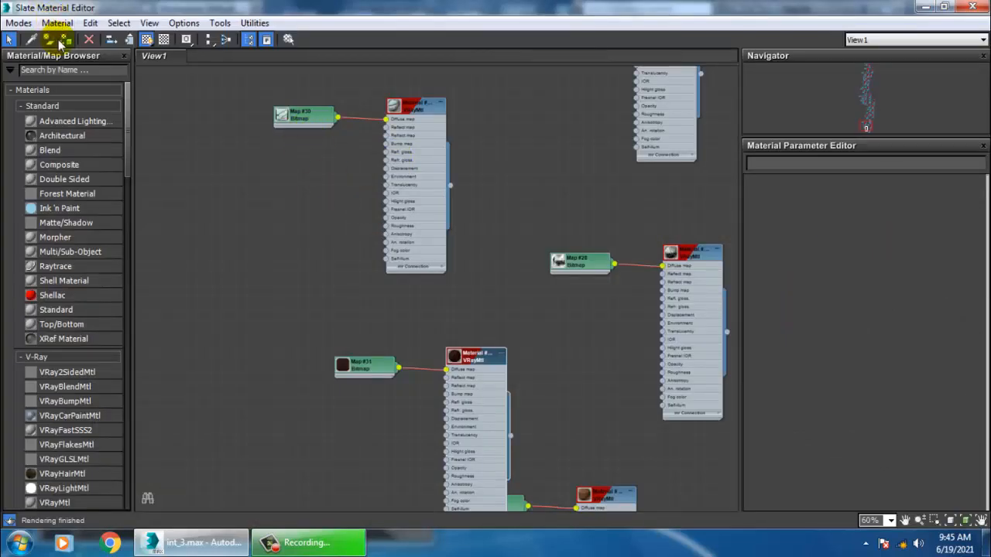
pyautogui.click(926, 6)
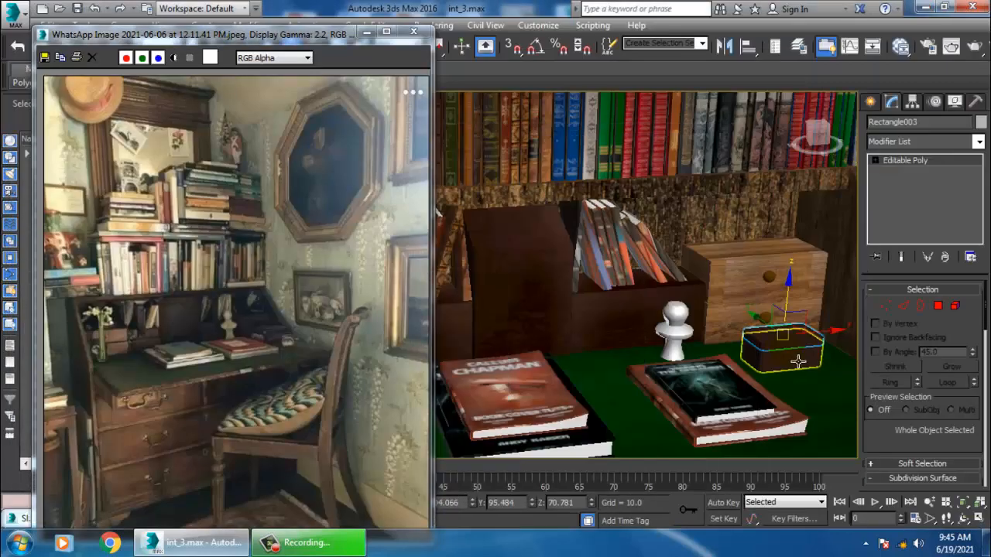
# Add a UVW Map modifier with Box mapping to the small box's base and lid together
pyautogui.click(916, 140)
pyautogui.scroll(-10, 914, 232)
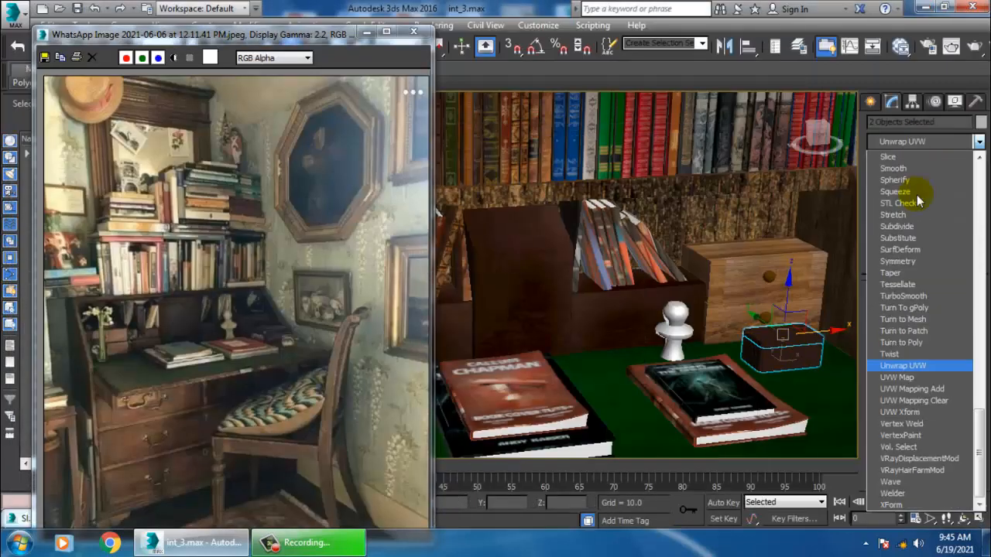
pyautogui.click(898, 361)
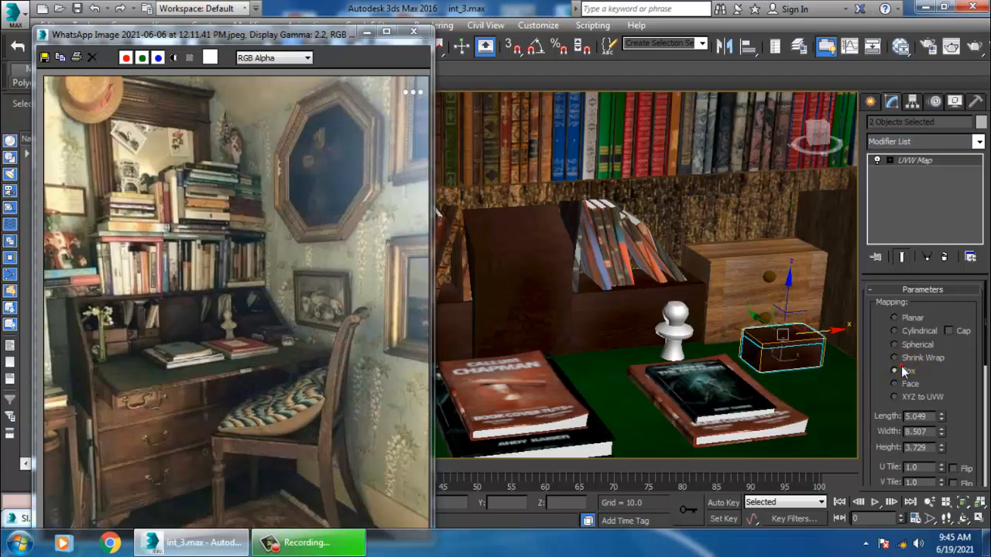
# Select the white bin under the side table and create a new VRayMtl for it in the material graph
pyautogui.keyDown('alt'); pyautogui.moveTo(670, 360); pyautogui.dragTo(812, 286, button='middle'); pyautogui.keyUp('alt')
pyautogui.scroll(-5, 708, 361)
pyautogui.click(551, 434)
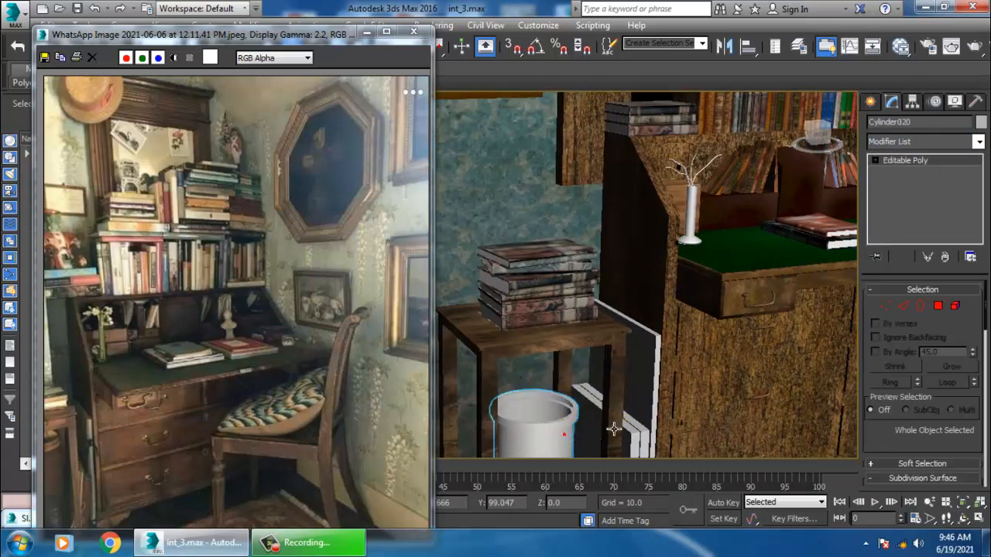
pyautogui.moveTo(615, 432); pyautogui.dragTo(719, 277, button='middle')
pyautogui.press('m')
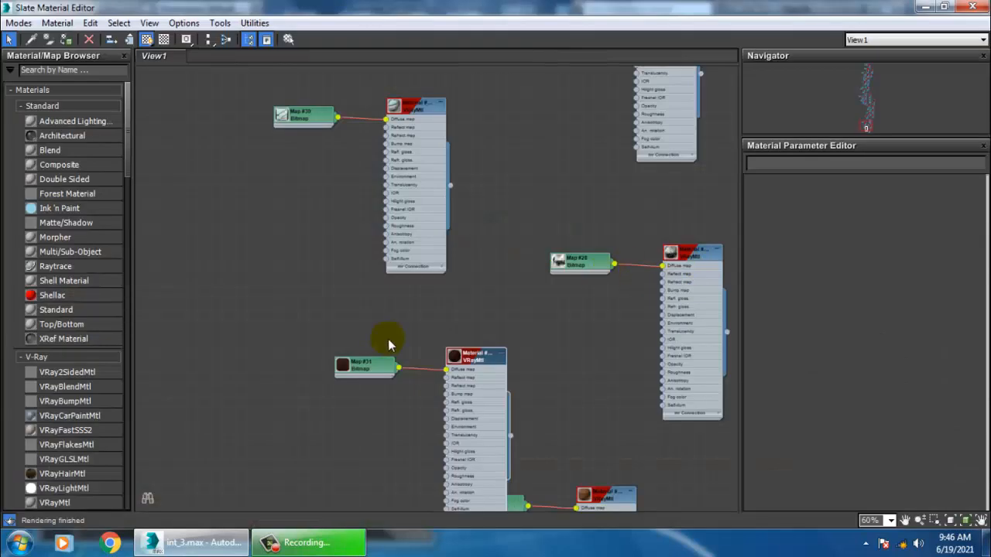
pyautogui.moveTo(555, 388); pyautogui.dragTo(560, 261, button='middle')
pyautogui.scroll(-4, 542, 362)
pyautogui.scroll(4, 541, 362)
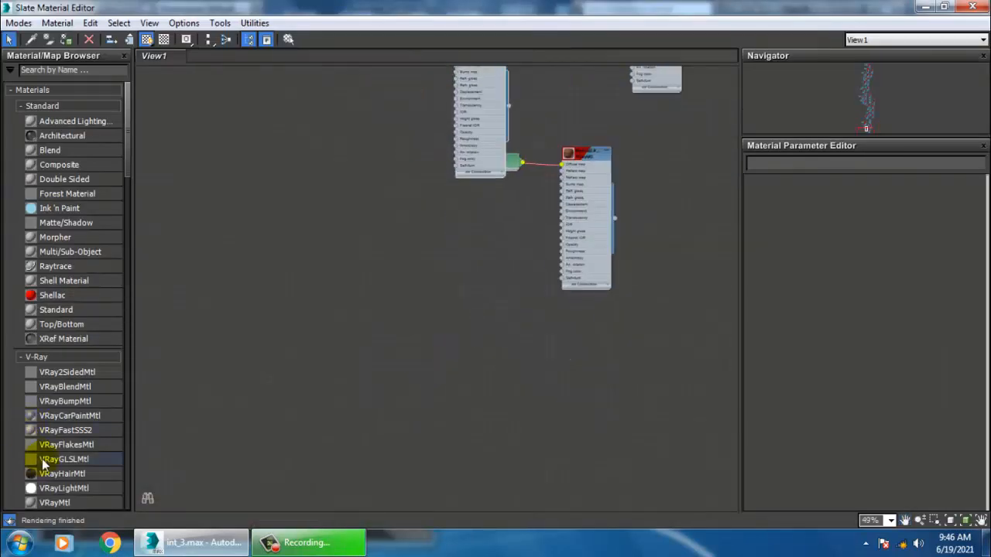
pyautogui.moveTo(57, 503); pyautogui.dragTo(465, 272)
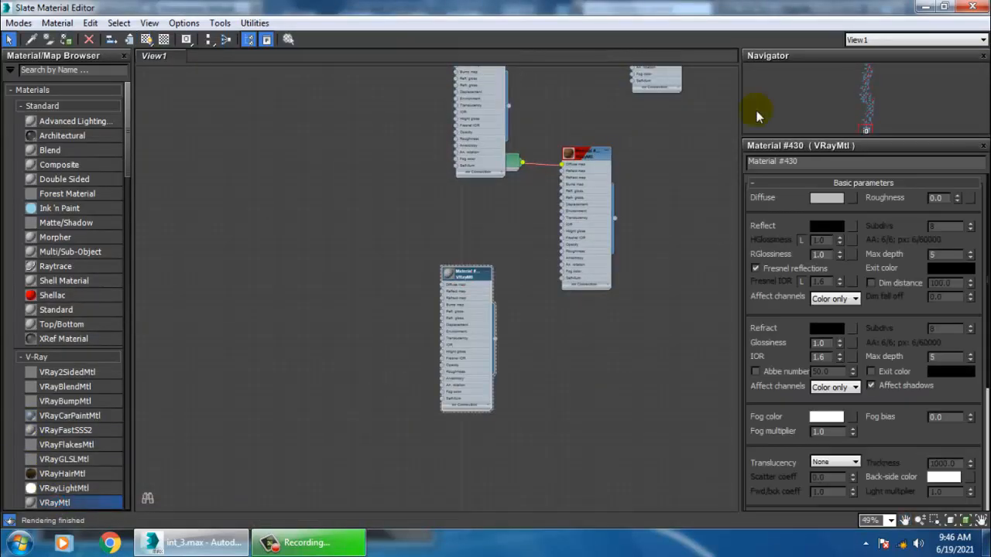
# Sample the new VRayMtl's diffuse colour from the reference photo's dark brown at the side table (RGB 21, 11, 7) and assign it to the bin
pyautogui.click(836, 199)
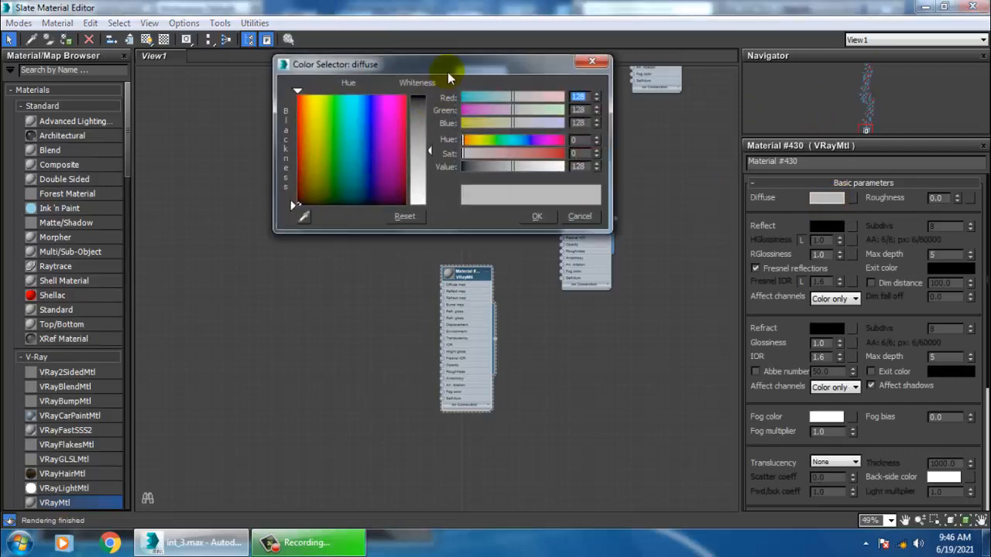
pyautogui.moveTo(386, 9); pyautogui.dragTo(751, 223)
pyautogui.click(299, 220)
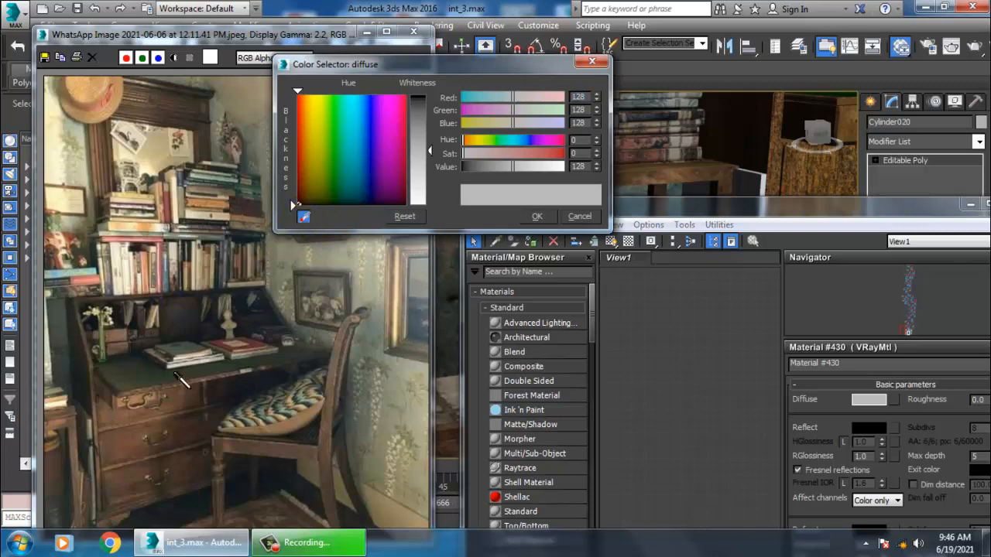
pyautogui.click(53, 458)
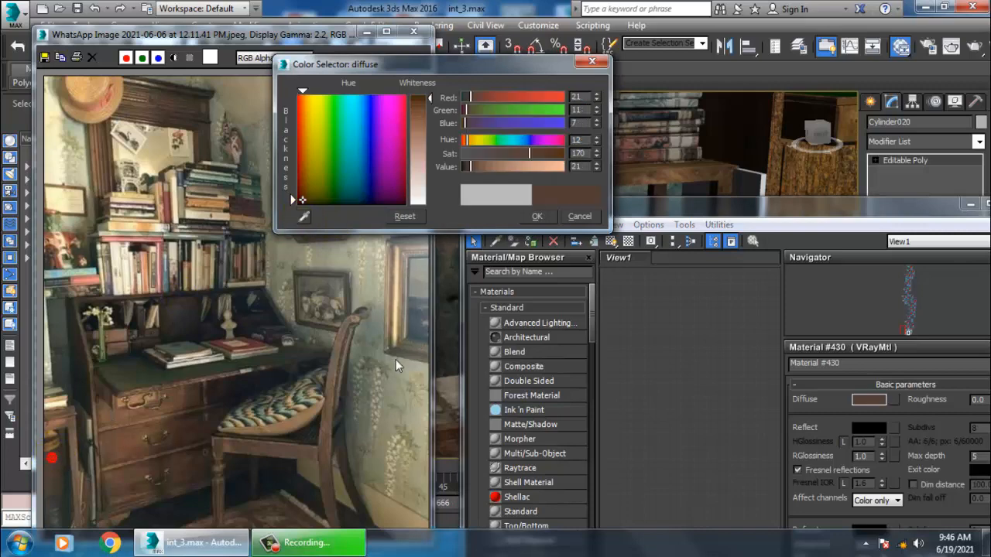
pyautogui.click(538, 217)
pyautogui.moveTo(790, 207); pyautogui.dragTo(440, 265)
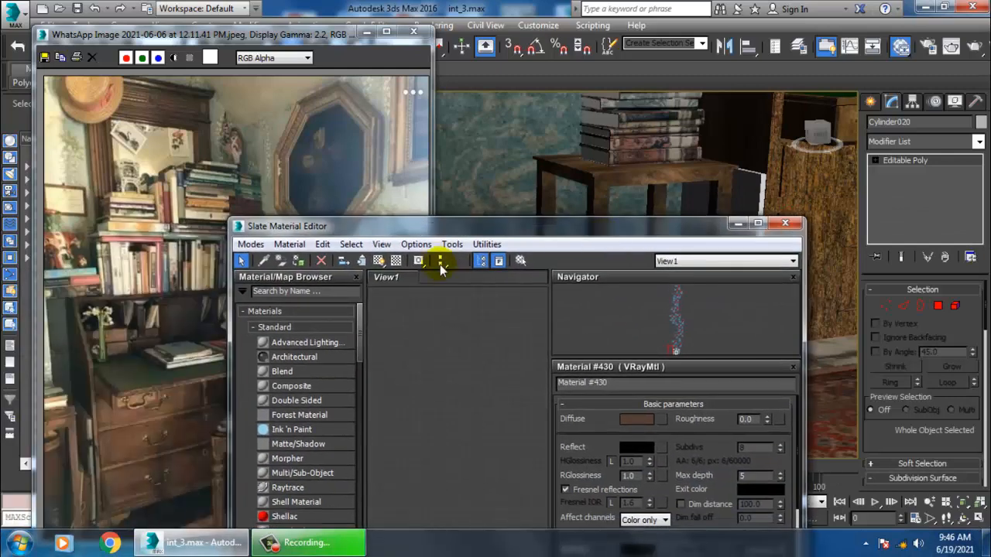
pyautogui.click(396, 261)
pyautogui.moveTo(715, 232); pyautogui.dragTo(450, 339)
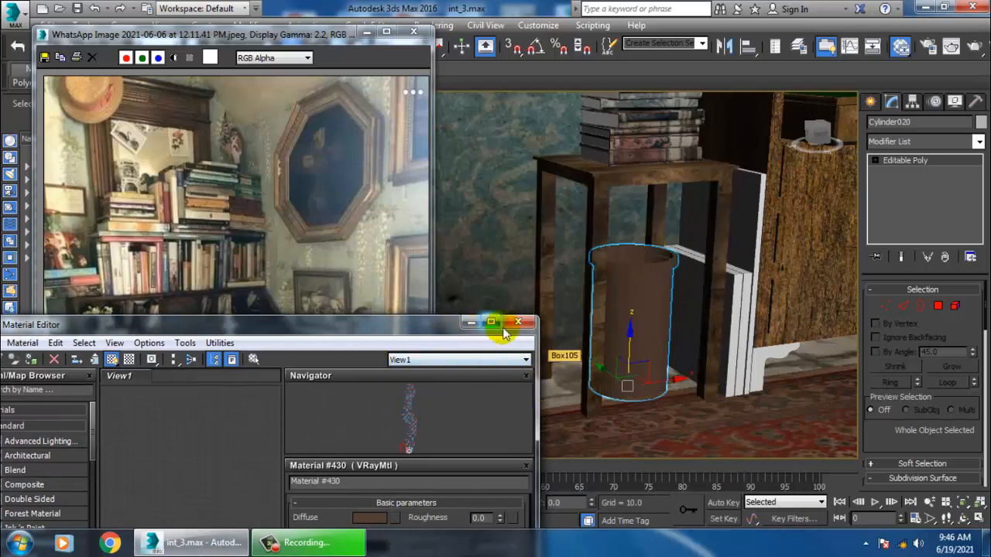
# Select all four white feet at the base of the desk cabinet together
pyautogui.click(935, 162)
pyautogui.moveTo(717, 252); pyautogui.dragTo(668, 314, button='middle')
pyautogui.click(886, 162)
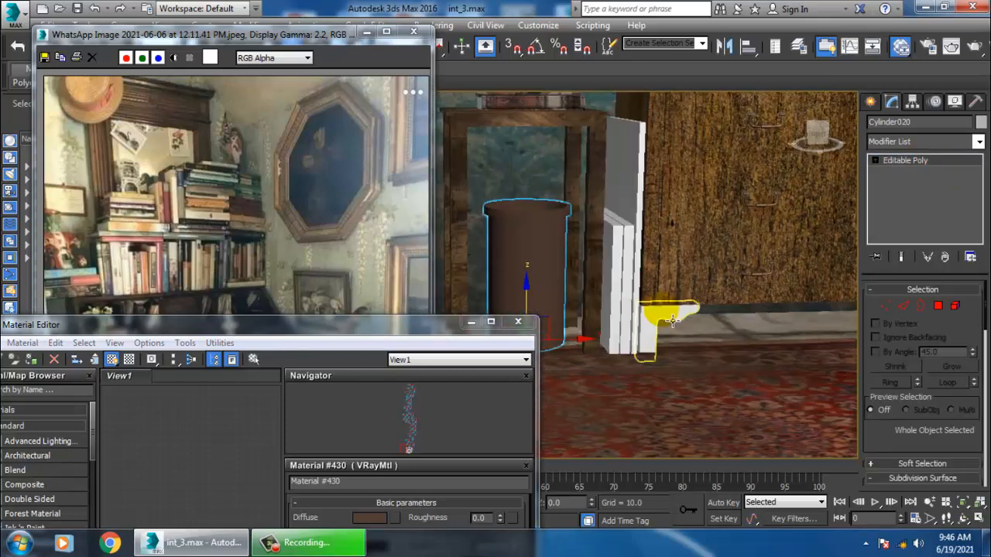
pyautogui.click(666, 312)
pyautogui.keyDown('alt'); pyautogui.moveTo(731, 319); pyautogui.dragTo(713, 322, button='middle'); pyautogui.keyUp('alt')
pyautogui.moveTo(713, 322); pyautogui.dragTo(496, 296, button='middle')
pyautogui.keyDown('ctrl'); pyautogui.click(616, 317); pyautogui.keyUp('ctrl')
pyautogui.keyDown('ctrl'); pyautogui.click(834, 318); pyautogui.keyUp('ctrl')
pyautogui.moveTo(832, 325)
pyautogui.keyDown('alt'); pyautogui.mouseDown(button='middle')
pyautogui.moveTo(804, 310)
pyautogui.moveTo(812, 334)
pyautogui.moveTo(838, 338)
pyautogui.mouseUp(button='middle'); pyautogui.keyUp('alt')
pyautogui.keyDown('ctrl'); pyautogui.click(792, 307); pyautogui.keyUp('ctrl')
# Assign the existing wood_1 VRayMtl from the material graph to the four selected desk feet
pyautogui.scroll(-5, 812, 335)
pyautogui.click(471, 322)
pyautogui.press('m')
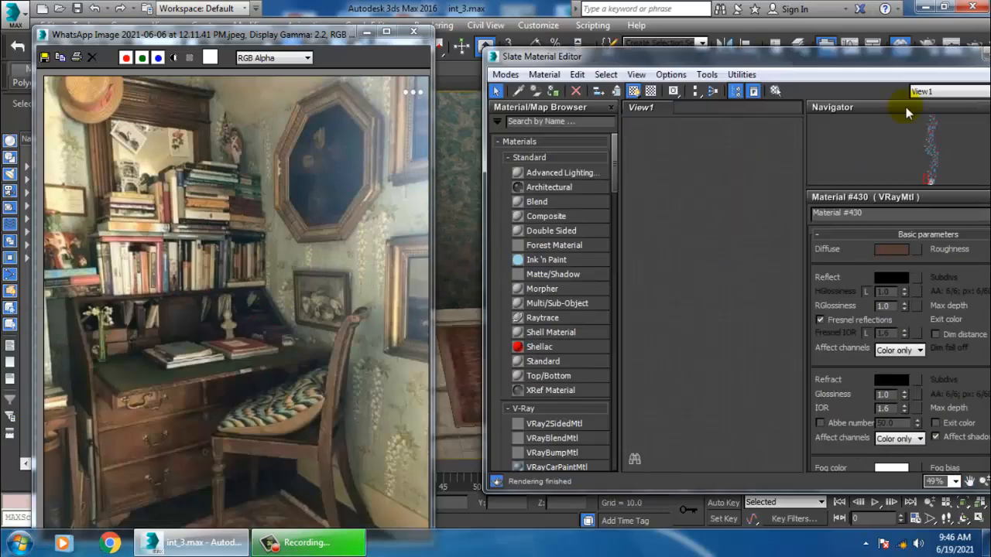
pyautogui.moveTo(952, 59); pyautogui.dragTo(658, 83)
pyautogui.click(710, 79)
pyautogui.scroll(-3, 585, 194)
pyautogui.scroll(-1, 586, 199)
pyautogui.moveTo(598, 96); pyautogui.dragTo(584, 379, button='middle')
pyautogui.moveTo(603, 171); pyautogui.dragTo(637, 442, button='middle')
pyautogui.moveTo(527, 81); pyautogui.dragTo(542, 346, button='middle')
pyautogui.scroll(5, 556, 274)
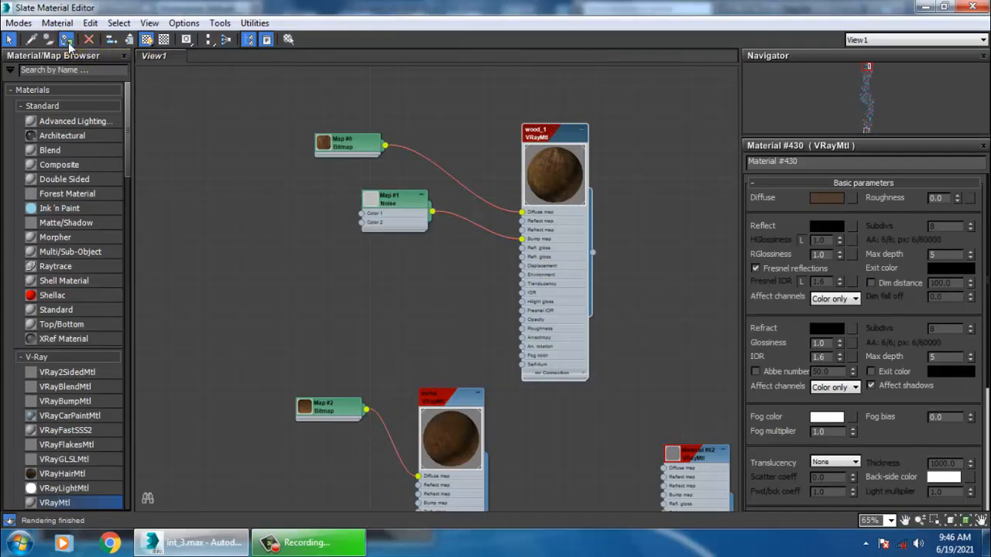
pyautogui.click(944, 8)
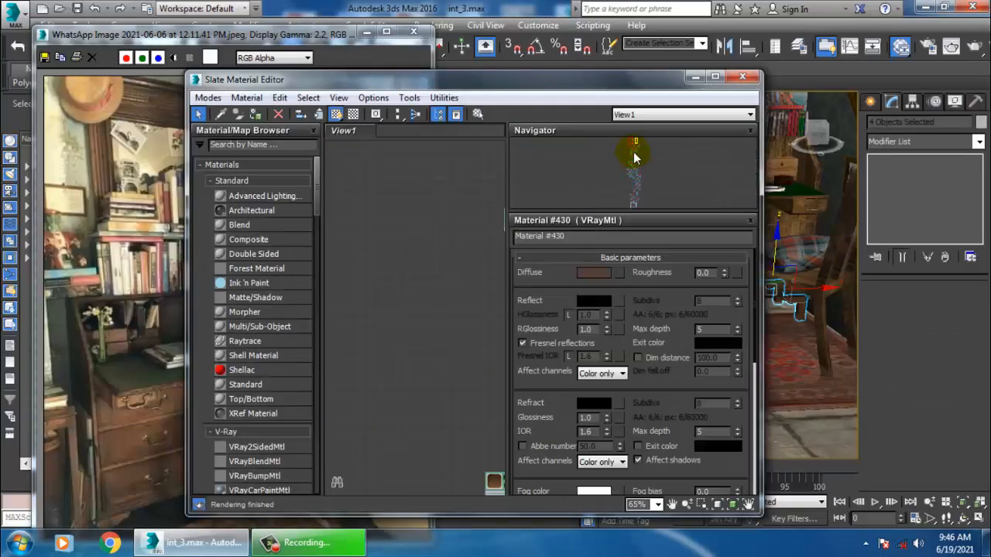
pyautogui.moveTo(647, 83); pyautogui.dragTo(357, 123)
# Add one shared UVW Map modifier with Box mapping to the four selected desk feet
pyautogui.click(939, 140)
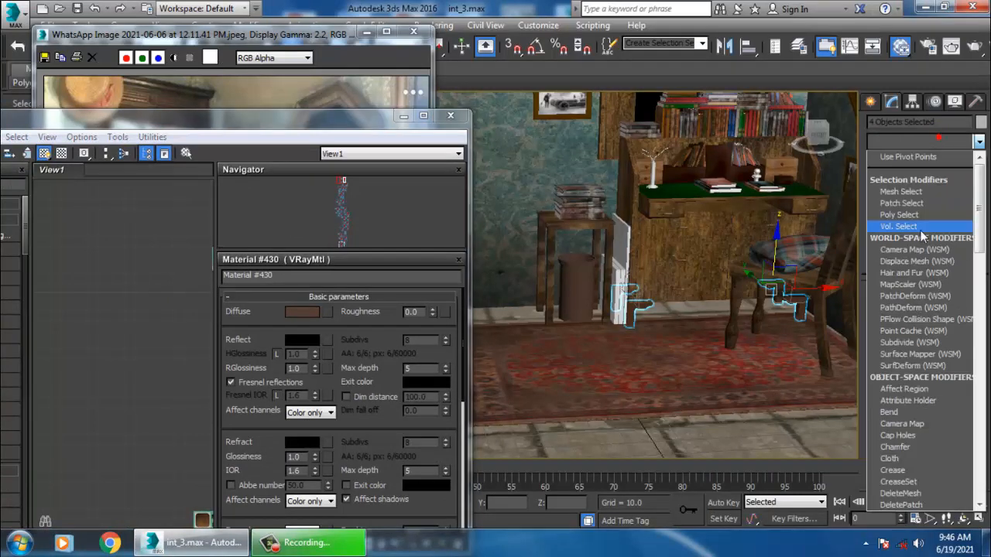
pyautogui.scroll(-10, 913, 269)
pyautogui.click(898, 377)
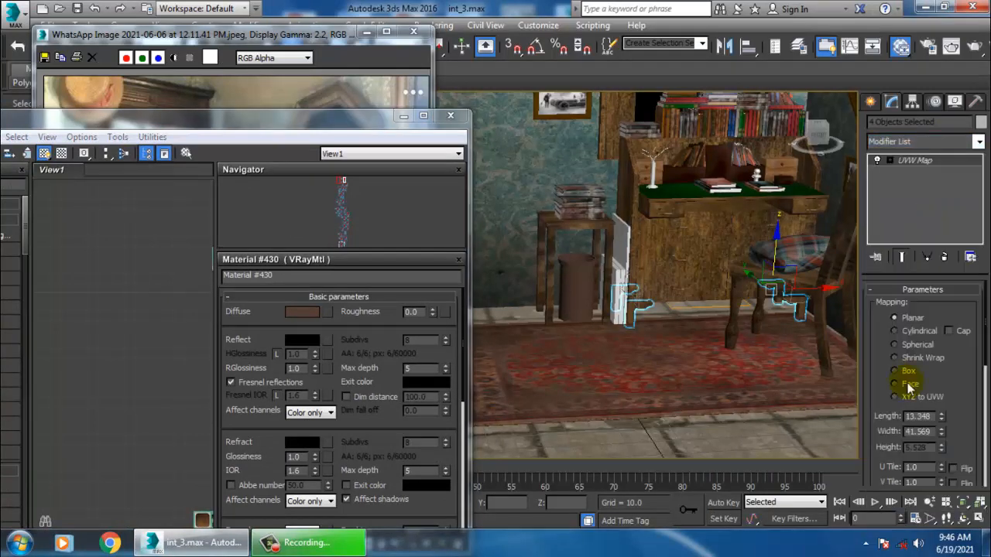
pyautogui.moveTo(642, 348); pyautogui.dragTo(662, 347, button='middle')
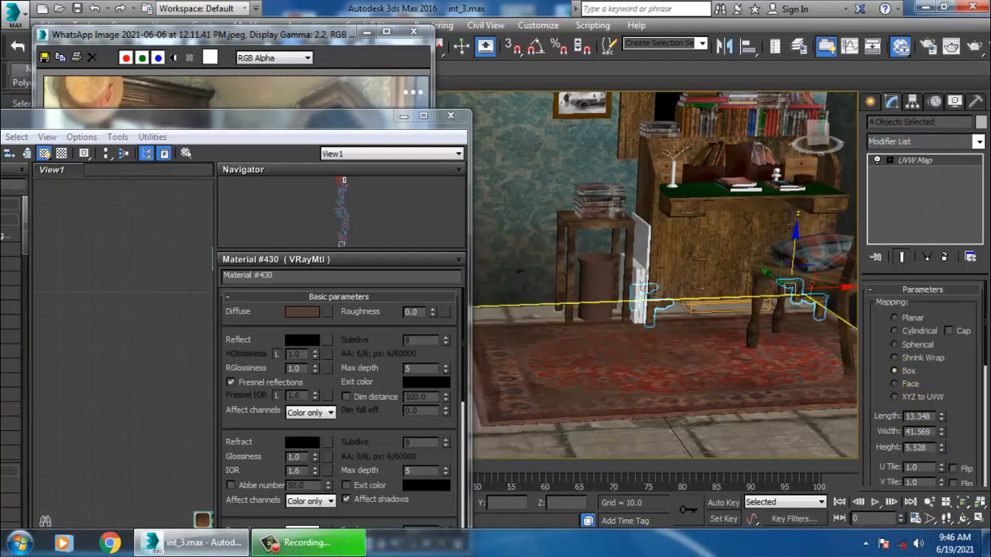
pyautogui.moveTo(950, 444); pyautogui.dragTo(955, 203)
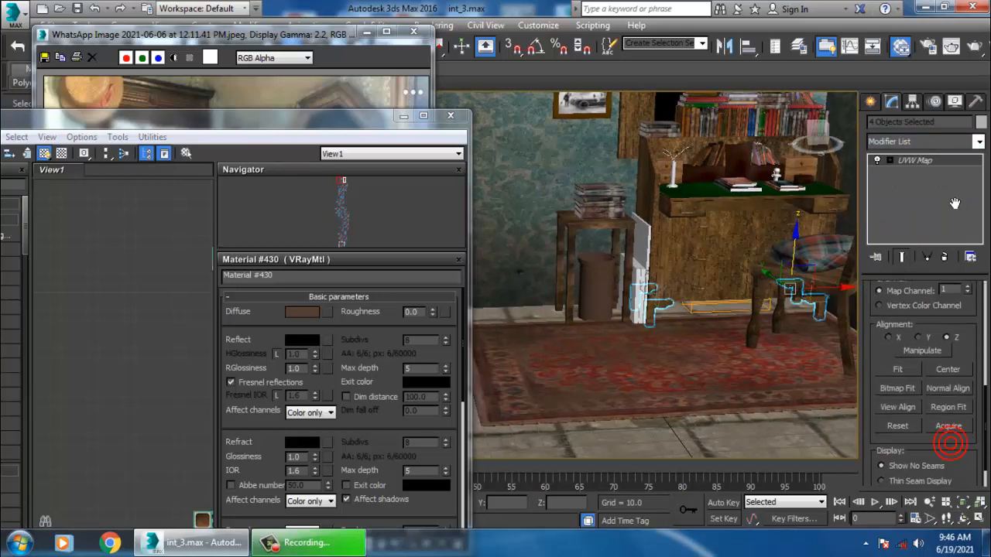
pyautogui.click(904, 374)
# Replace the shared UVW Map on the desk foot beside the white boards (Line007) with its own UVW Map set to Box
pyautogui.click(748, 319)
pyautogui.scroll(5, 748, 320)
pyautogui.scroll(-4, 571, 298)
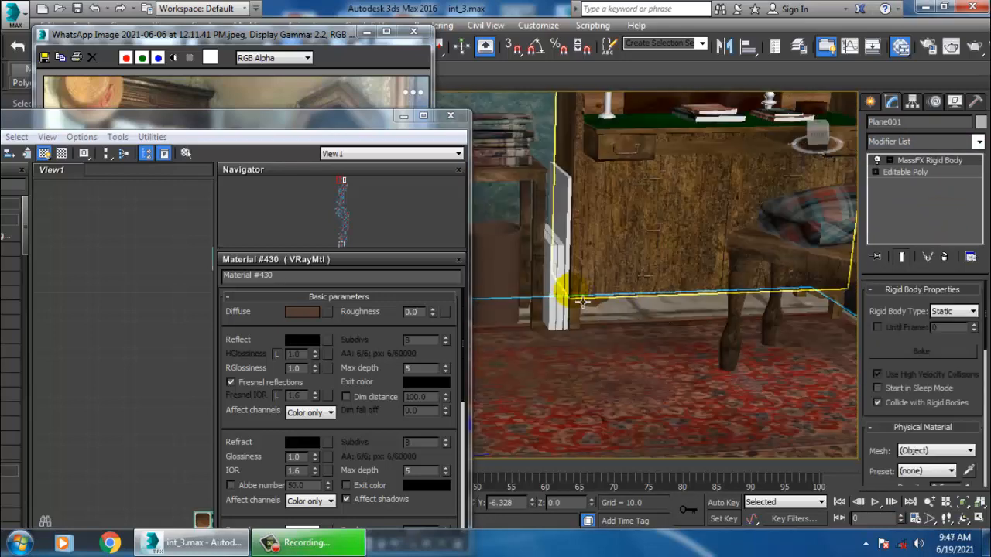
pyautogui.click(595, 313)
pyautogui.scroll(5, 602, 317)
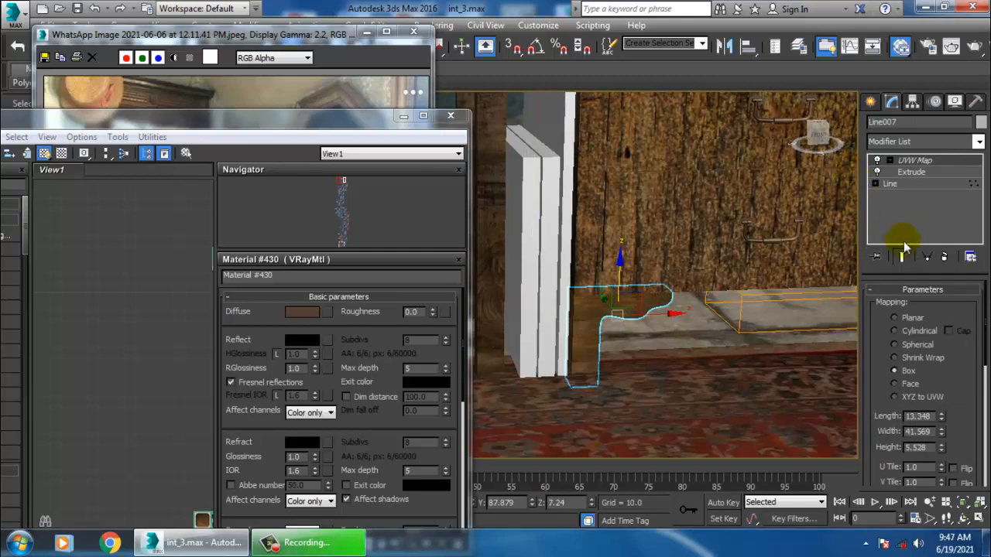
pyautogui.click(946, 258)
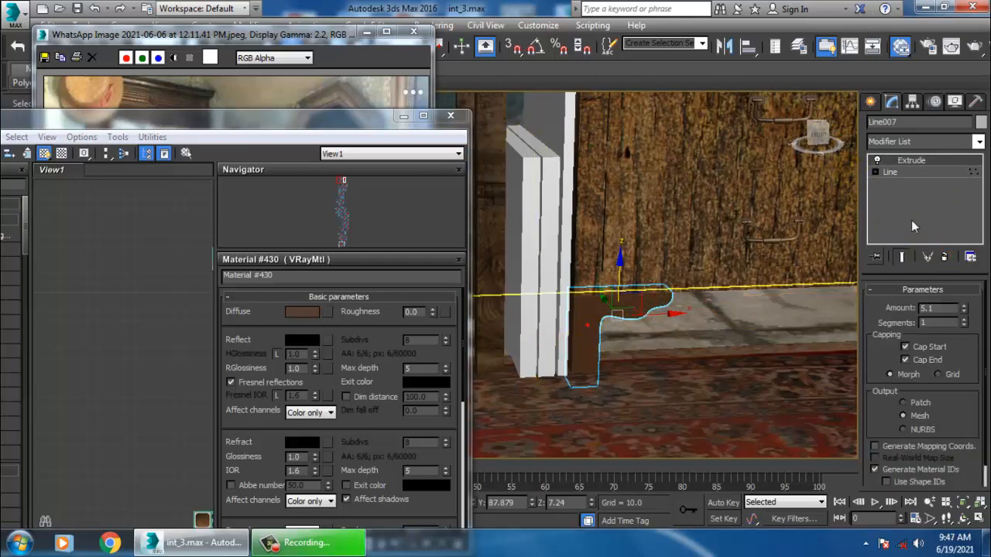
pyautogui.click(926, 141)
pyautogui.press('u')
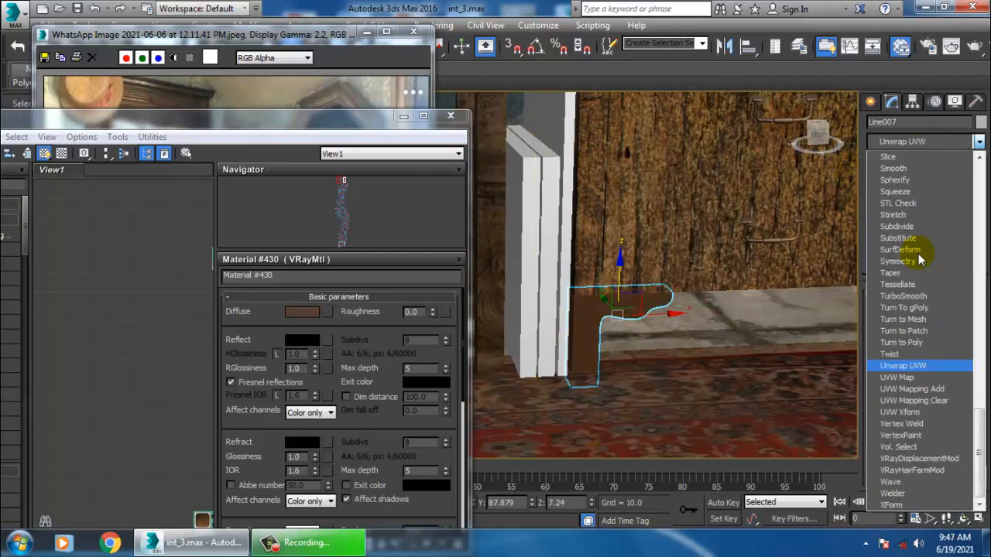
pyautogui.click(931, 379)
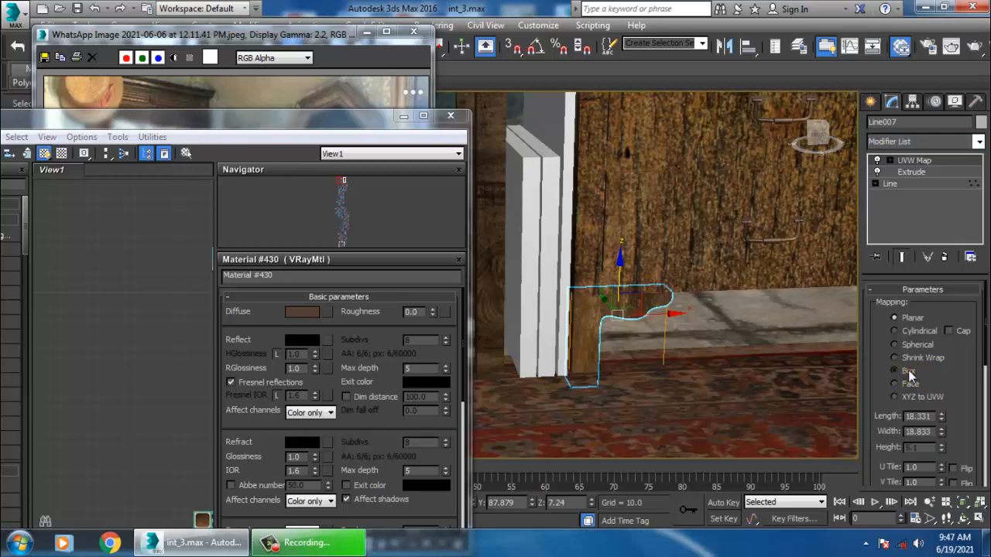
pyautogui.click(910, 372)
# Replace the shared UVW Map on the desk foot near the side wall (Line008) with its own UVW Map set to Box
pyautogui.moveTo(566, 344); pyautogui.dragTo(418, 338, button='middle')
pyautogui.keyDown('alt'); pyautogui.moveTo(553, 304); pyautogui.dragTo(671, 293, button='middle'); pyautogui.keyUp('alt')
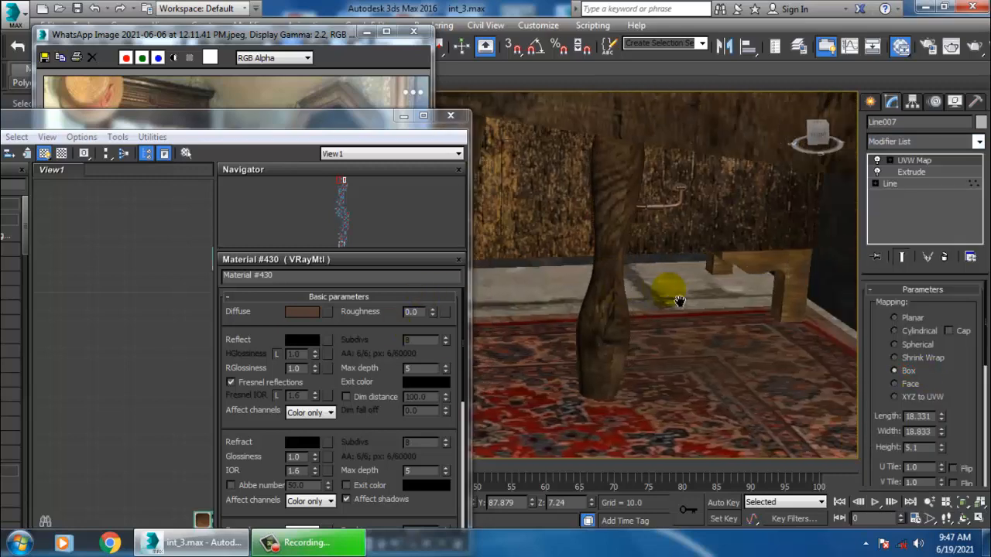
pyautogui.click(806, 273)
pyautogui.click(947, 258)
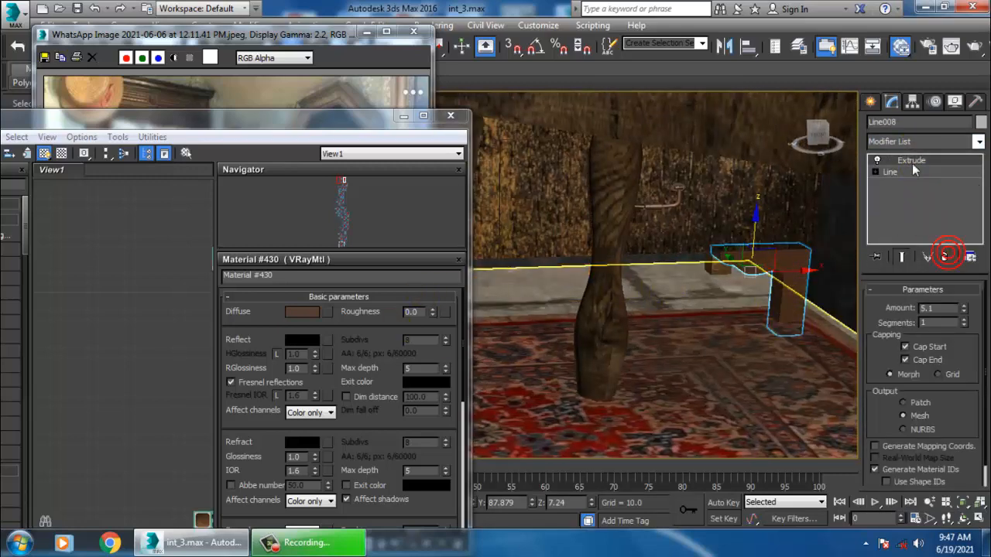
pyautogui.click(909, 141)
pyautogui.press('u')
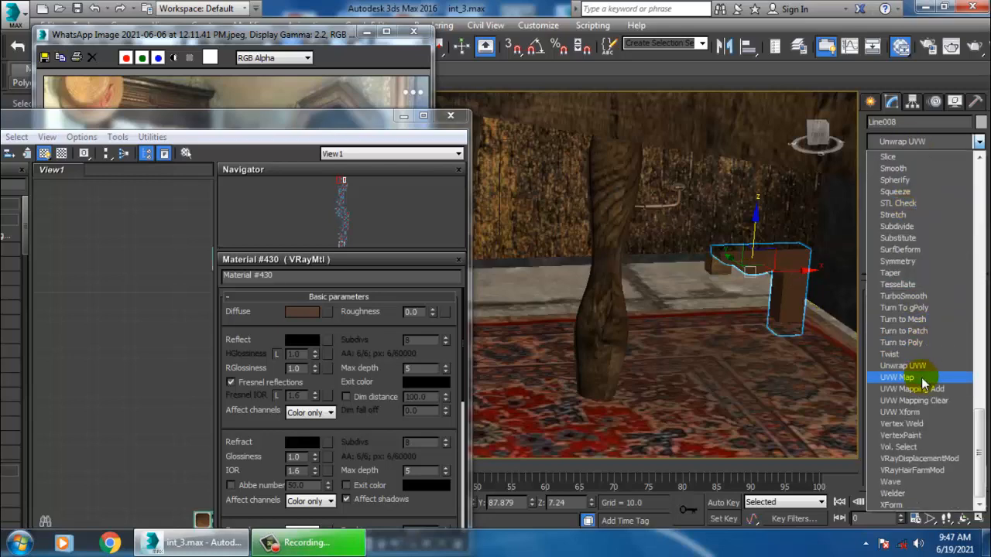
pyautogui.click(898, 377)
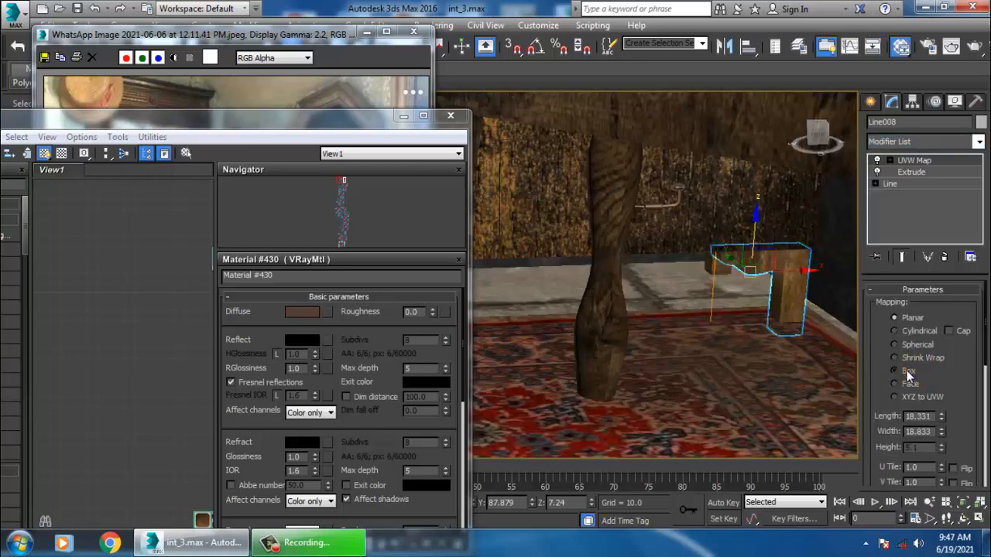
# Replace the shared UVW Map on the rear desk foot (Line013) with its own UVW Map set to Box
pyautogui.click(720, 270)
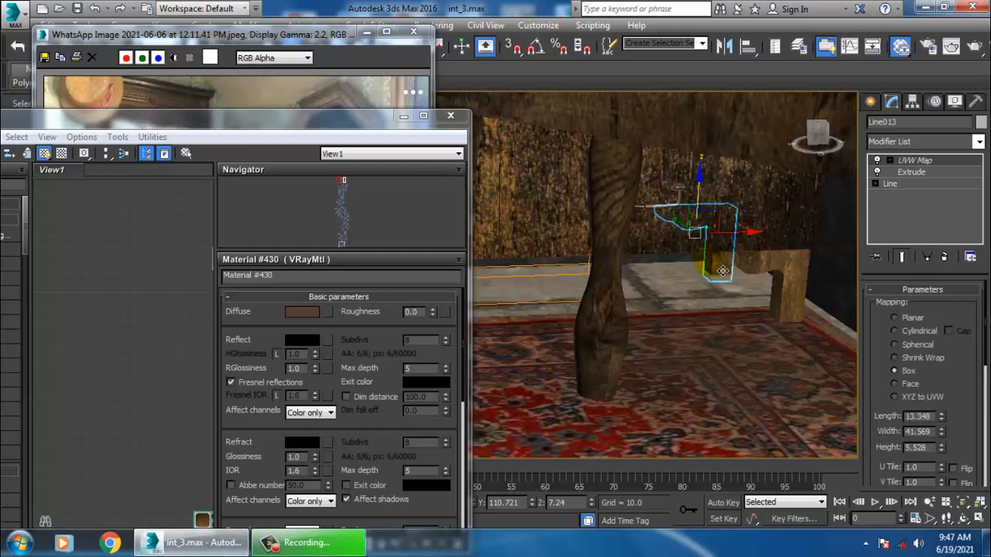
pyautogui.click(944, 256)
pyautogui.click(914, 142)
pyautogui.scroll(-10, 913, 206)
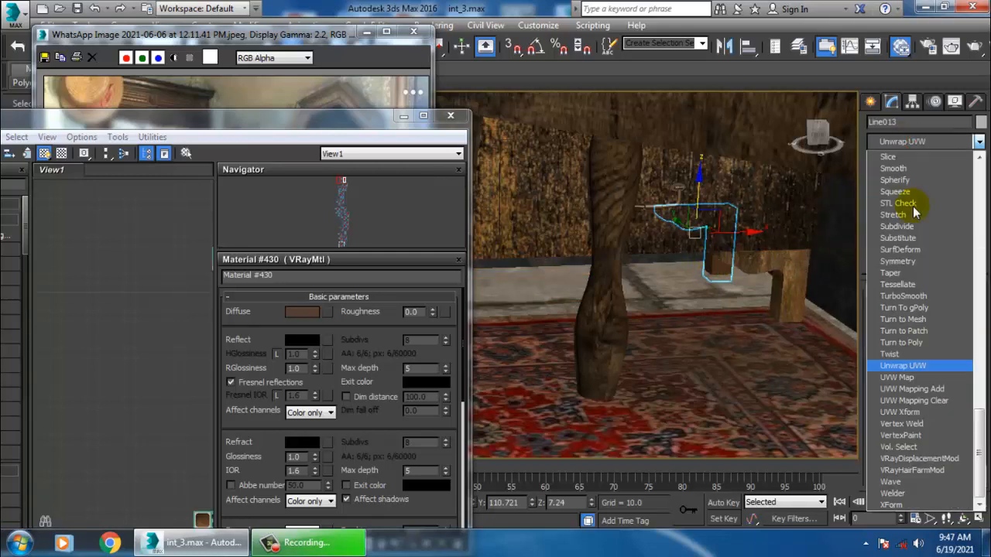
pyautogui.click(910, 375)
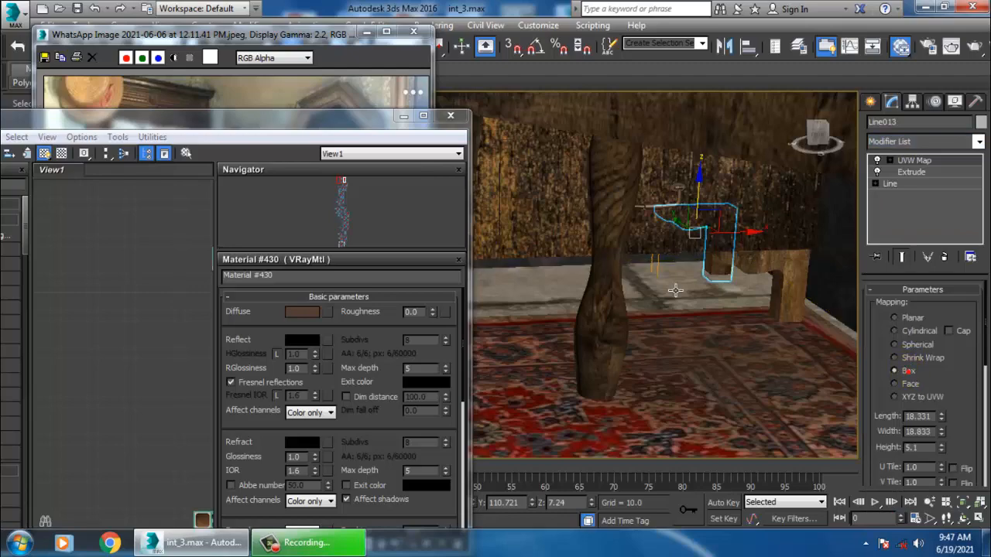
# Select the white hat's brim (Cylinder019) hanging at the corner of the mirror frame
pyautogui.scroll(-5, 676, 290)
pyautogui.moveTo(676, 290); pyautogui.dragTo(842, 288, button='middle')
pyautogui.scroll(2, 645, 319)
pyautogui.keyDown('alt'); pyautogui.moveTo(707, 318); pyautogui.dragTo(714, 286, button='middle'); pyautogui.keyUp('alt')
pyautogui.scroll(-4, 713, 287)
pyautogui.moveTo(729, 240); pyautogui.dragTo(720, 333, button='middle')
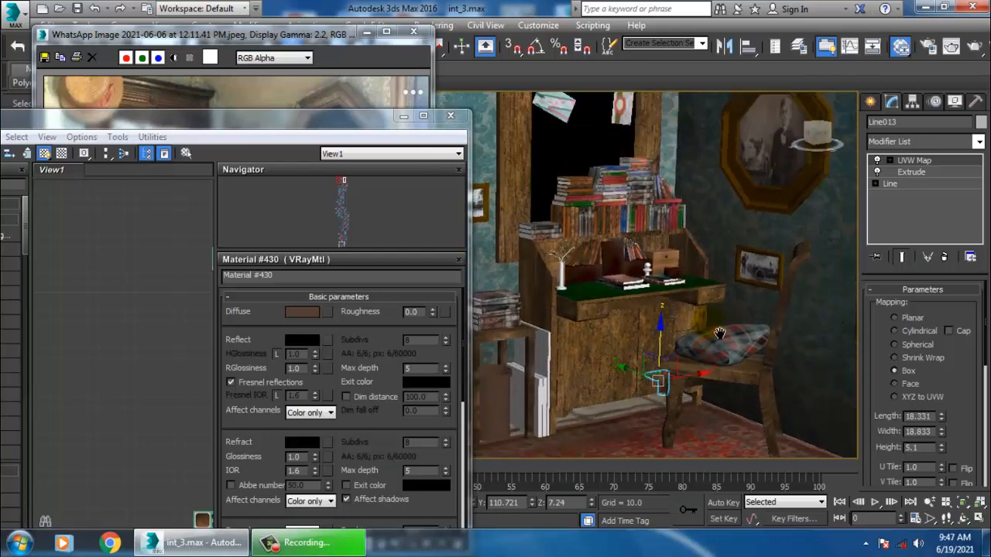
pyautogui.scroll(-3, 720, 333)
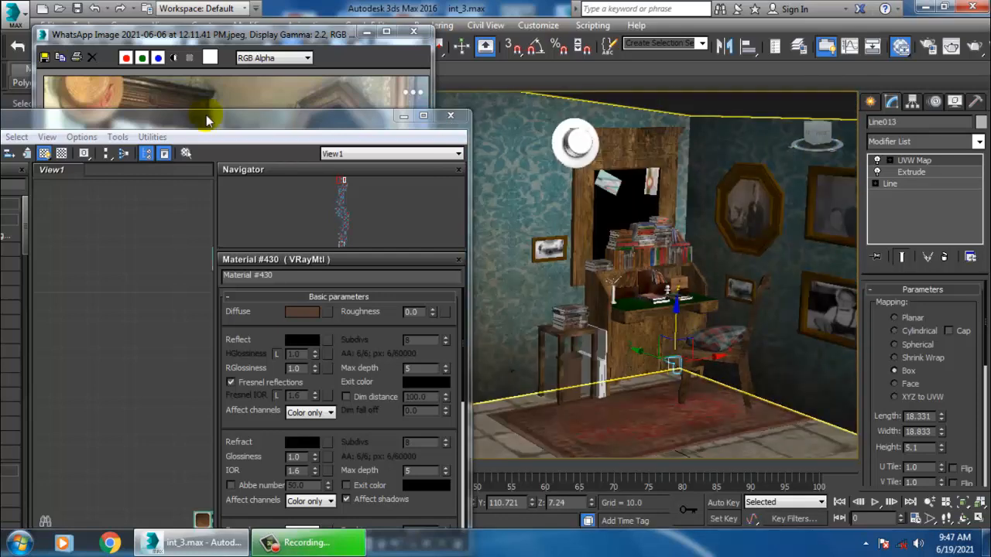
pyautogui.moveTo(579, 152); pyautogui.dragTo(602, 207, button='middle')
pyautogui.click(601, 209)
pyautogui.scroll(3, 601, 209)
pyautogui.moveTo(668, 217); pyautogui.dragTo(690, 250, button='middle')
pyautogui.scroll(2, 684, 239)
pyautogui.scroll(2, 690, 250)
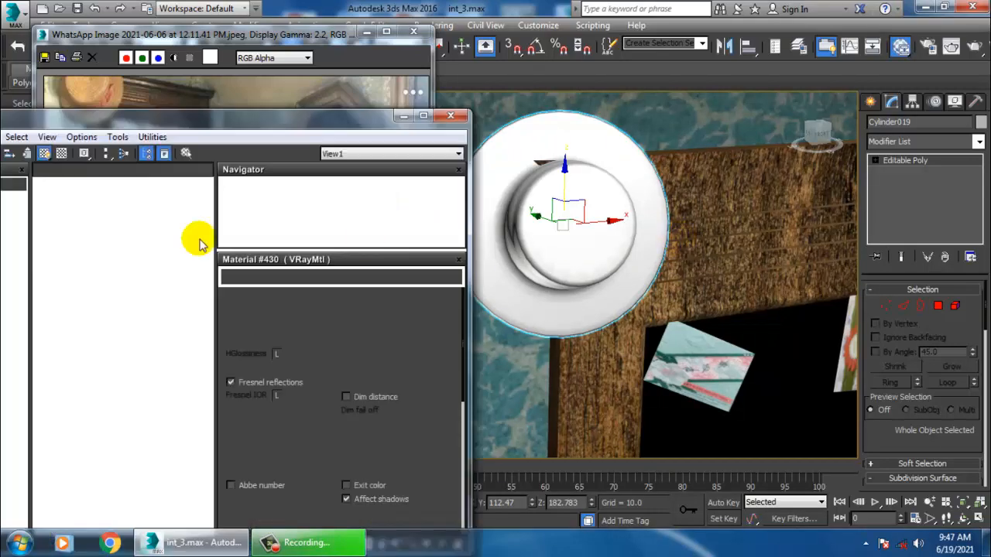
# Create a new VRayMtl for the hat in the empty area below the last node and open its parameters
pyautogui.moveTo(184, 127); pyautogui.dragTo(538, 94)
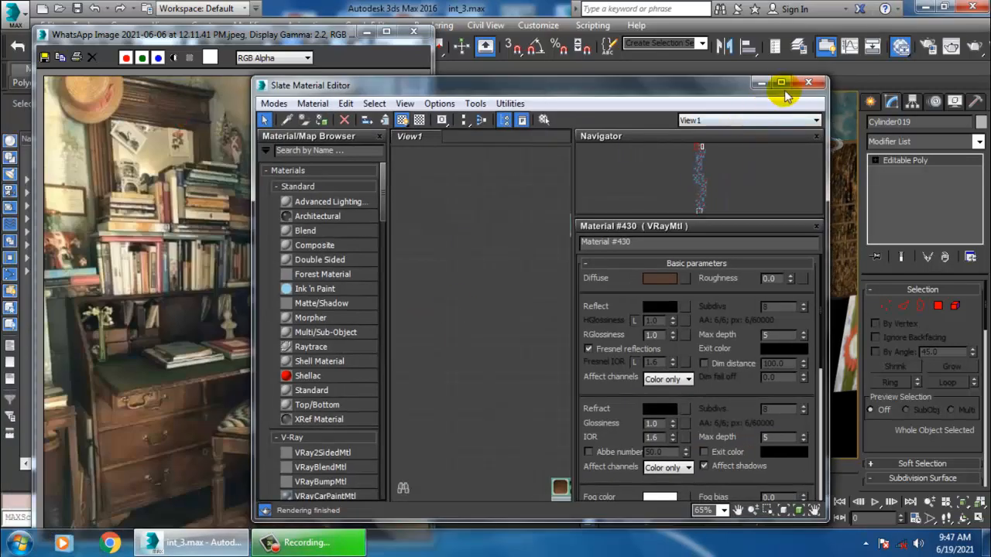
pyautogui.click(777, 82)
pyautogui.scroll(-10, 531, 214)
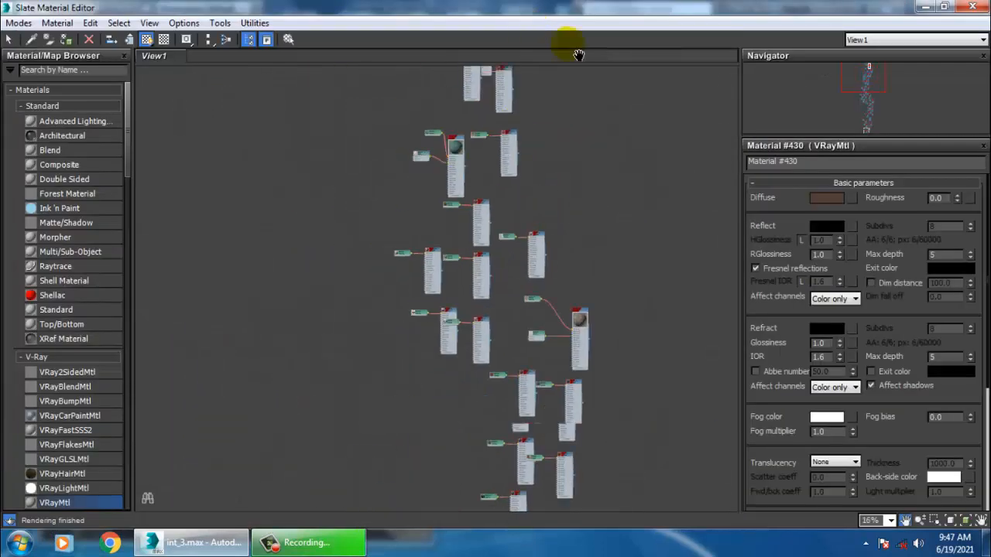
pyautogui.moveTo(540, 367); pyautogui.dragTo(511, 511, button='middle')
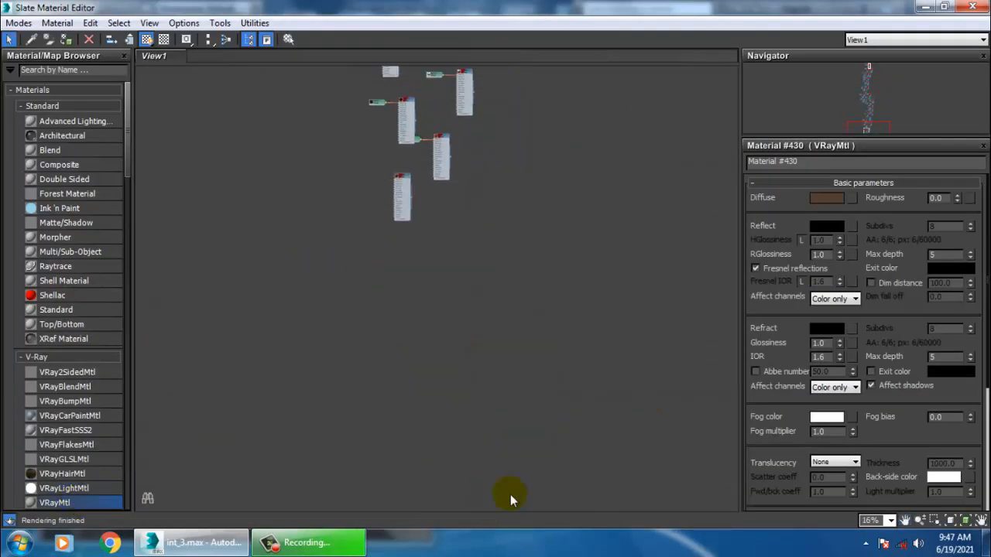
pyautogui.scroll(5, 527, 275)
pyautogui.moveTo(372, 174); pyautogui.dragTo(596, 274, button='middle')
pyautogui.scroll(1, 404, 205)
pyautogui.moveTo(404, 205); pyautogui.dragTo(416, 255, button='middle')
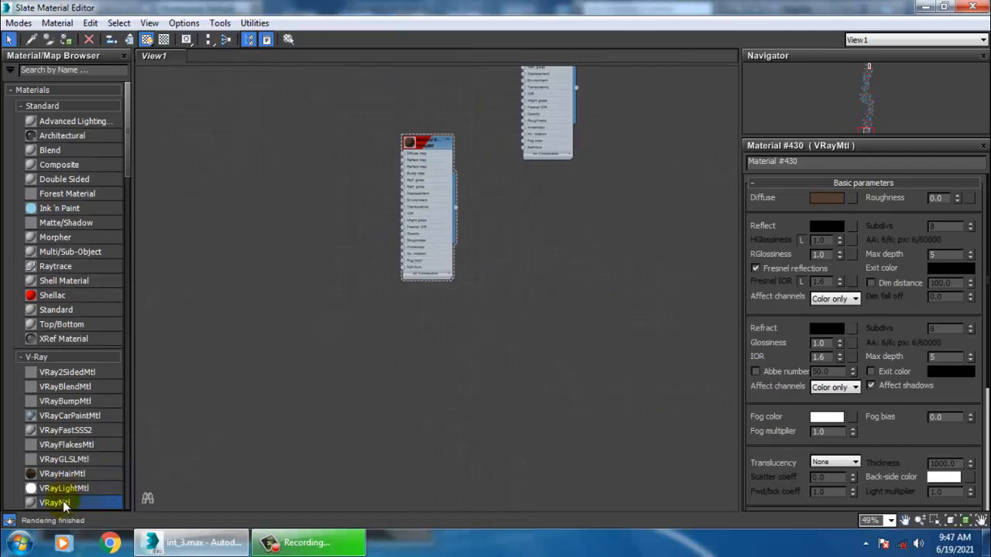
pyautogui.moveTo(64, 505); pyautogui.dragTo(573, 313)
pyautogui.doubleClick(569, 252)
# Sample a reddish-brown diffuse colour from the hat in the reference photo, then assign the material to the hat and show it in the viewport
pyautogui.doubleClick(694, 10)
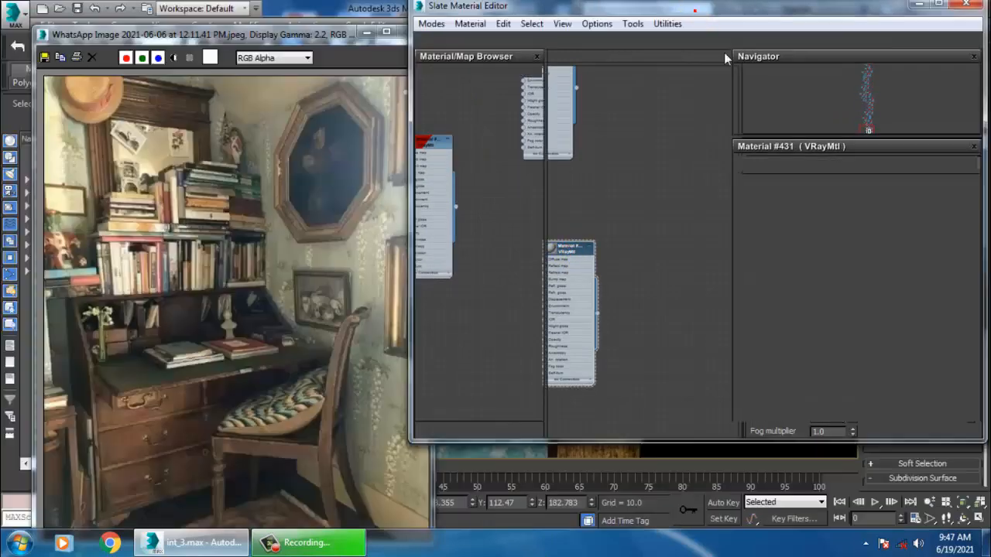
pyautogui.click(939, 425)
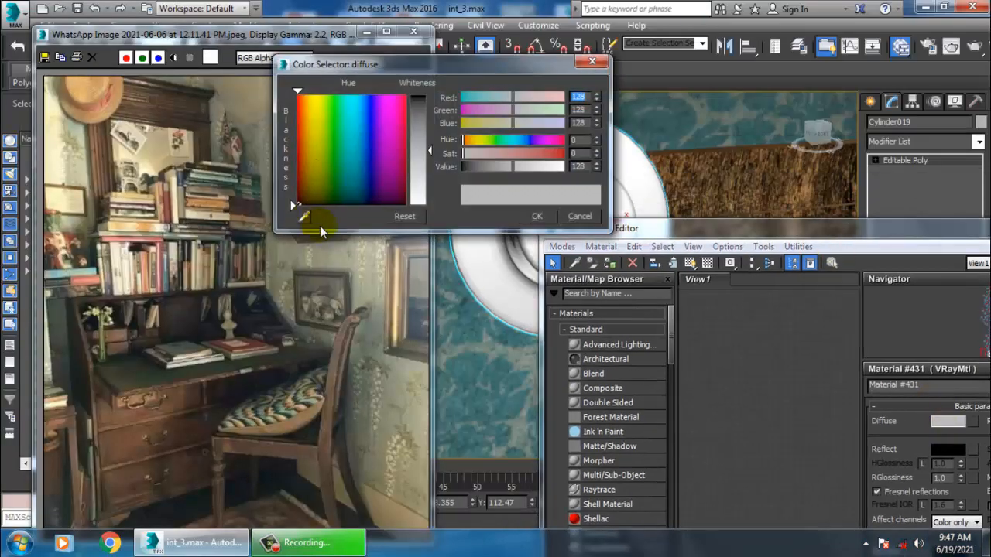
pyautogui.click(89, 108)
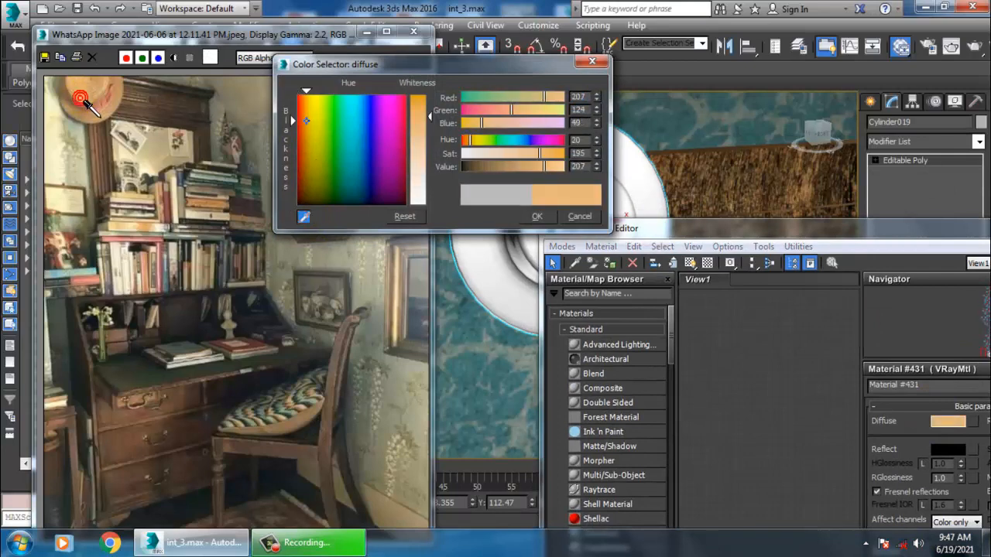
pyautogui.moveTo(87, 104); pyautogui.dragTo(91, 120)
pyautogui.click(101, 110)
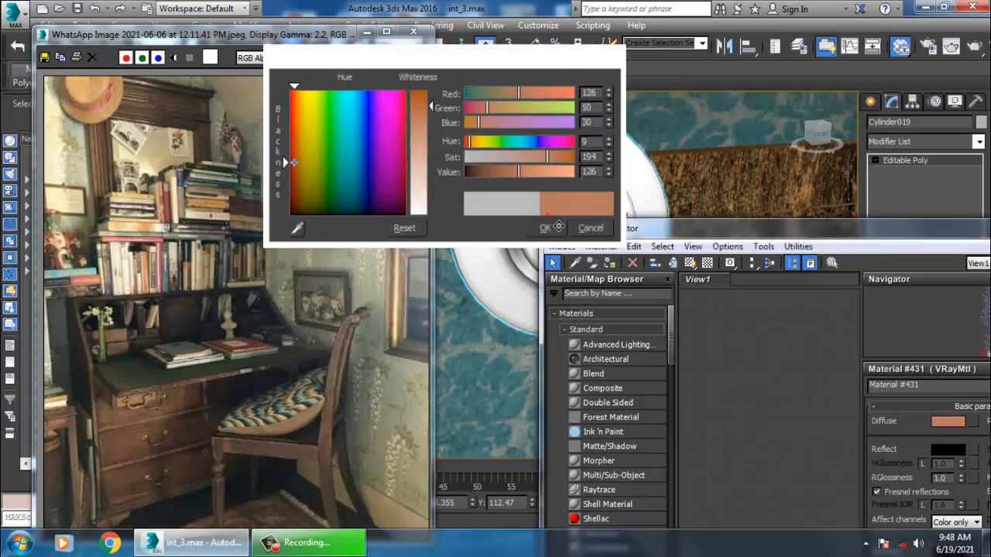
pyautogui.click(538, 217)
pyautogui.click(609, 263)
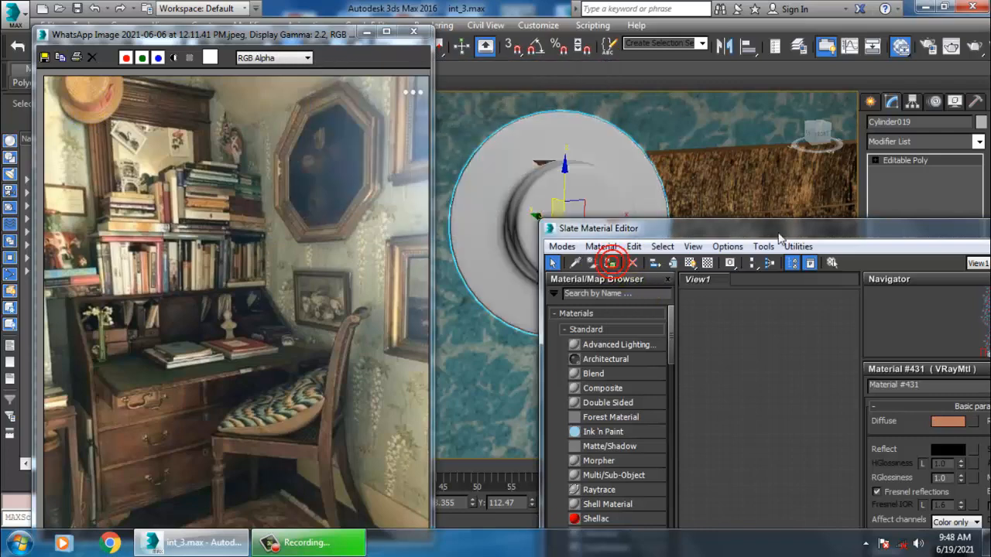
pyautogui.click(689, 263)
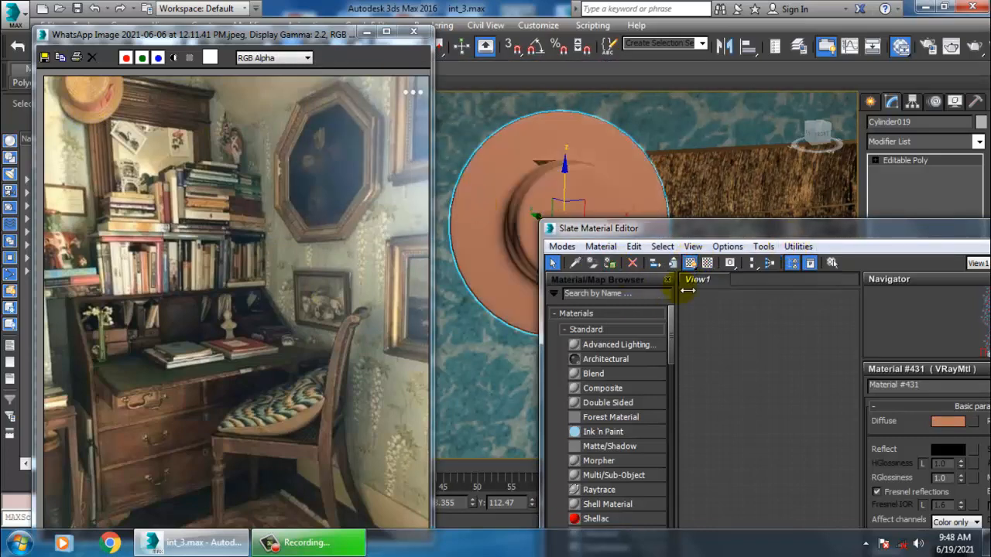
# Resample the hat material's diffuse colour as tan from the straw area of the hat in the reference photo
pyautogui.moveTo(787, 228); pyautogui.dragTo(603, 240)
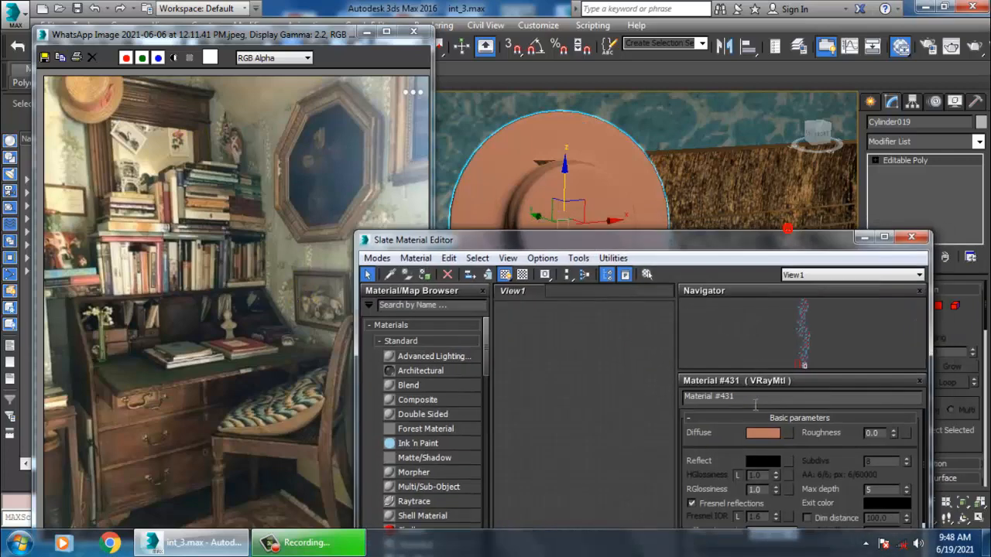
pyautogui.click(762, 435)
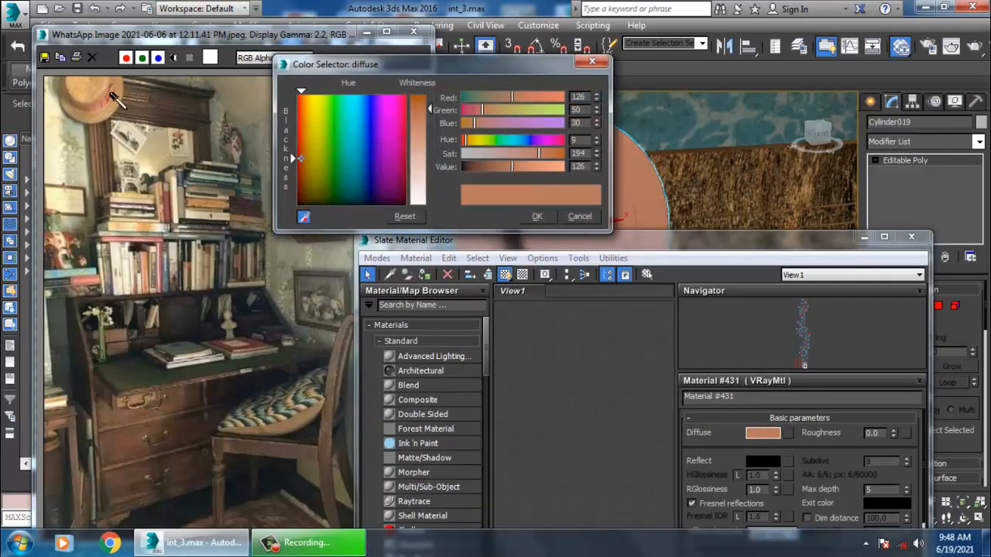
pyautogui.click(82, 120)
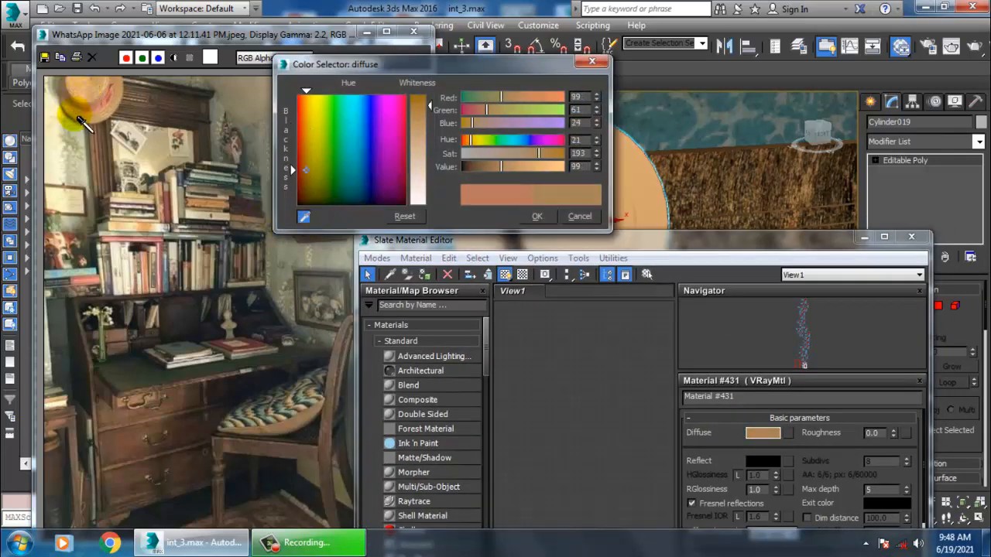
pyautogui.click(537, 216)
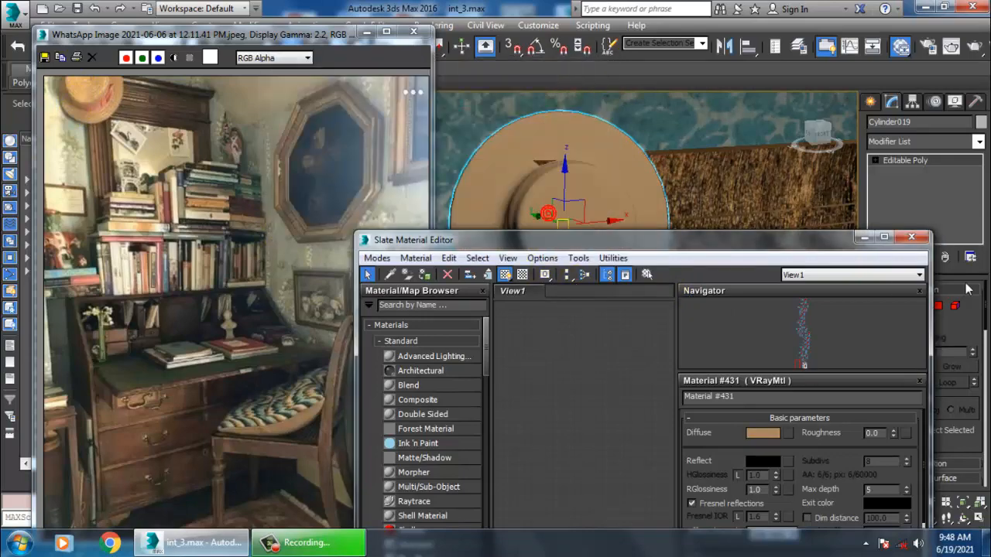
# Select the slim white vase (Line015) standing on the desk's green top
pyautogui.moveTo(774, 239); pyautogui.dragTo(251, 125)
pyautogui.scroll(-5, 648, 273)
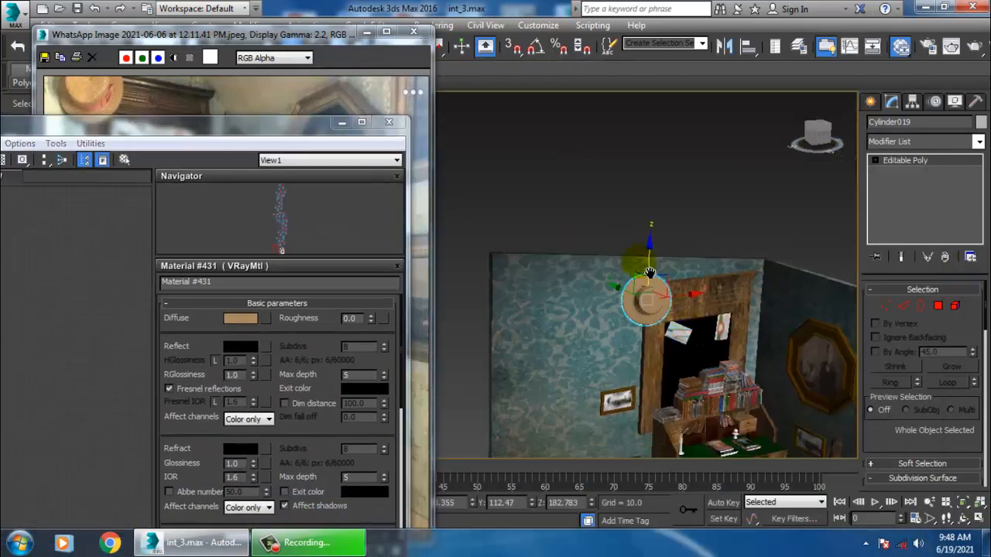
pyautogui.moveTo(650, 272); pyautogui.dragTo(572, 185, button='middle')
pyautogui.scroll(-5, 572, 187)
pyautogui.scroll(9, 586, 238)
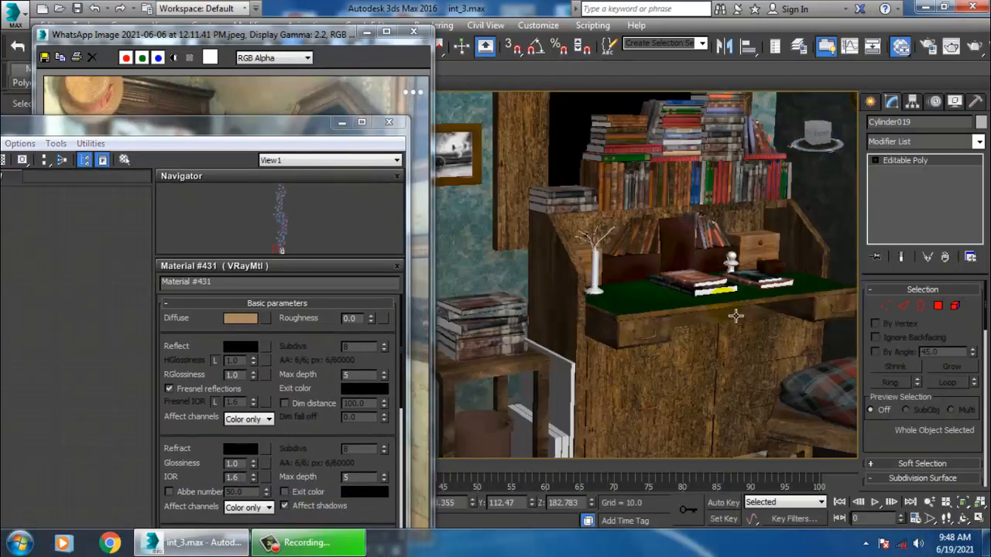
pyautogui.moveTo(735, 315); pyautogui.dragTo(693, 338, button='middle')
pyautogui.moveTo(273, 133); pyautogui.dragTo(293, 482)
pyautogui.keyDown('alt'); pyautogui.moveTo(652, 385); pyautogui.dragTo(643, 394, button='middle'); pyautogui.keyUp('alt')
pyautogui.scroll(4, 643, 394)
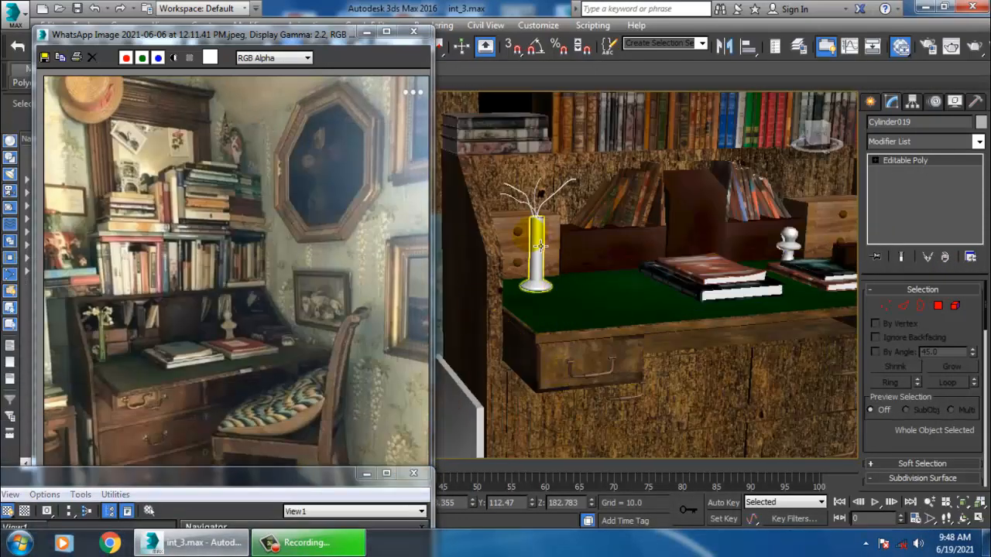
pyautogui.click(531, 271)
pyautogui.moveTo(551, 264); pyautogui.dragTo(573, 291, button='middle')
pyautogui.scroll(3, 573, 290)
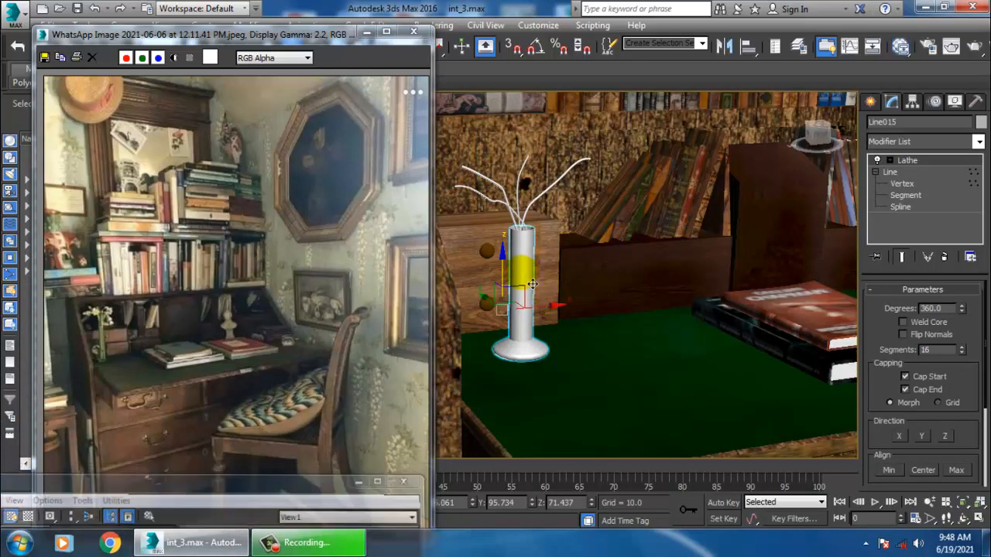
# Create a new VRayMtl with a light green diffuse colour and assign it to the vase
pyautogui.moveTo(263, 474); pyautogui.dragTo(486, 0)
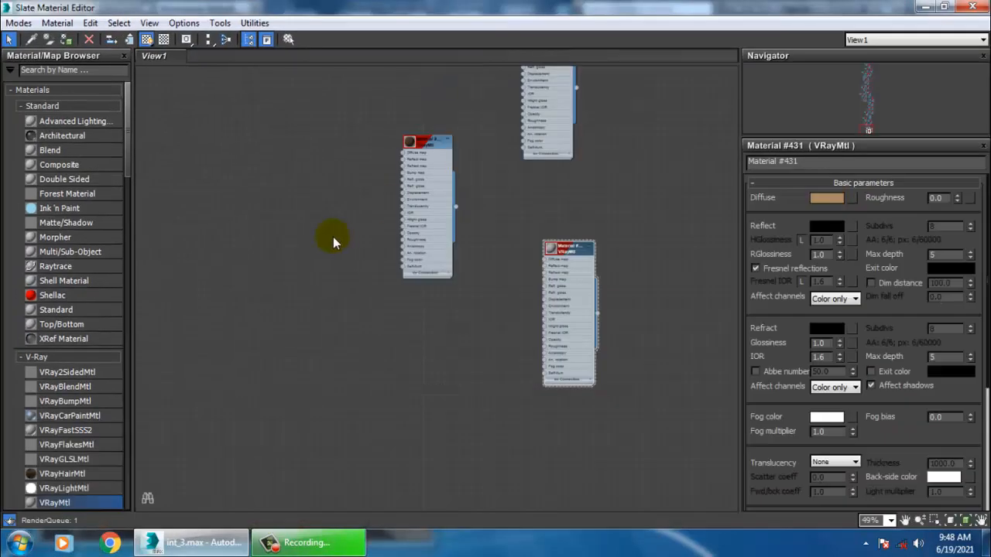
pyautogui.moveTo(77, 508); pyautogui.dragTo(492, 351)
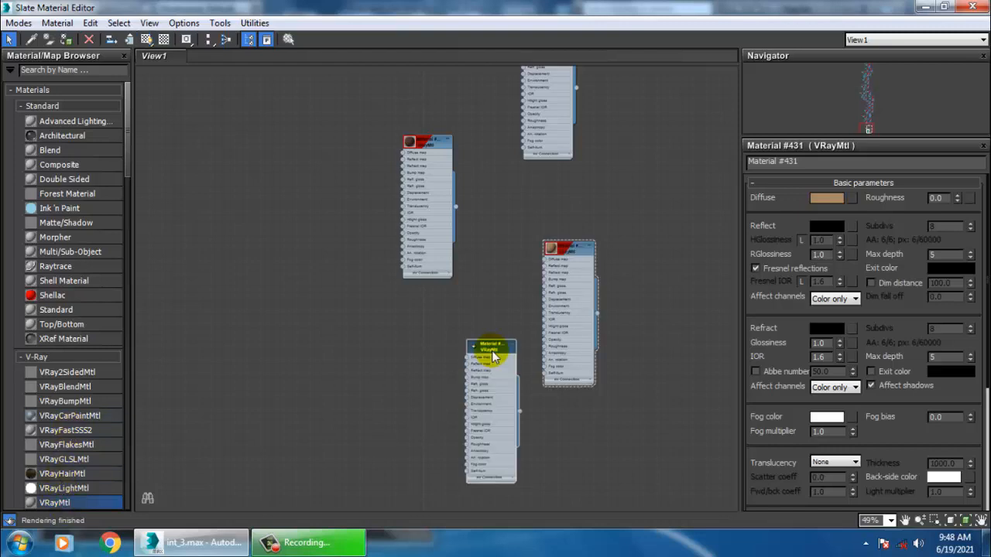
pyautogui.click(827, 198)
pyautogui.click(328, 147)
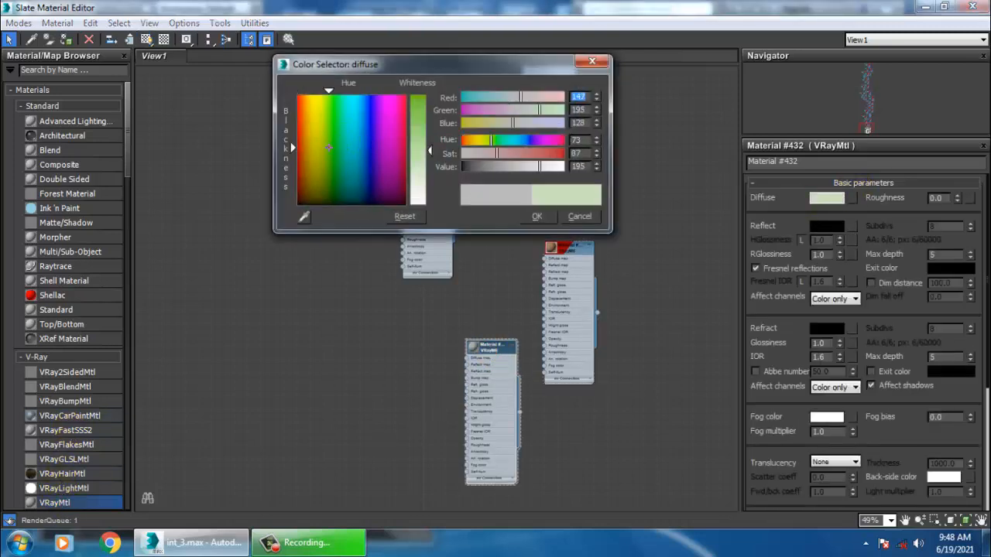
pyautogui.moveTo(429, 152); pyautogui.dragTo(430, 132)
pyautogui.click(528, 217)
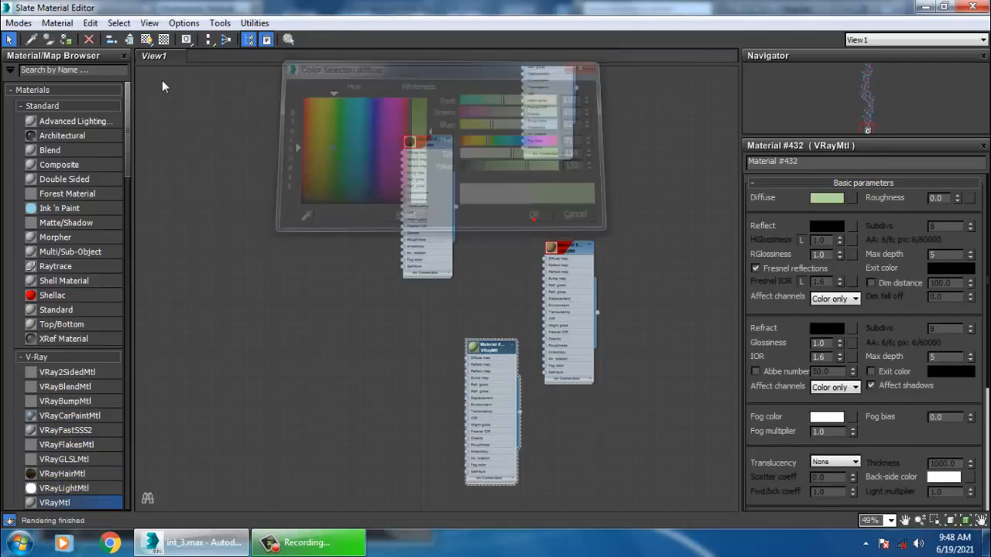
# Select all four white flower stems rising from the vase
pyautogui.moveTo(631, 16); pyautogui.dragTo(603, 358)
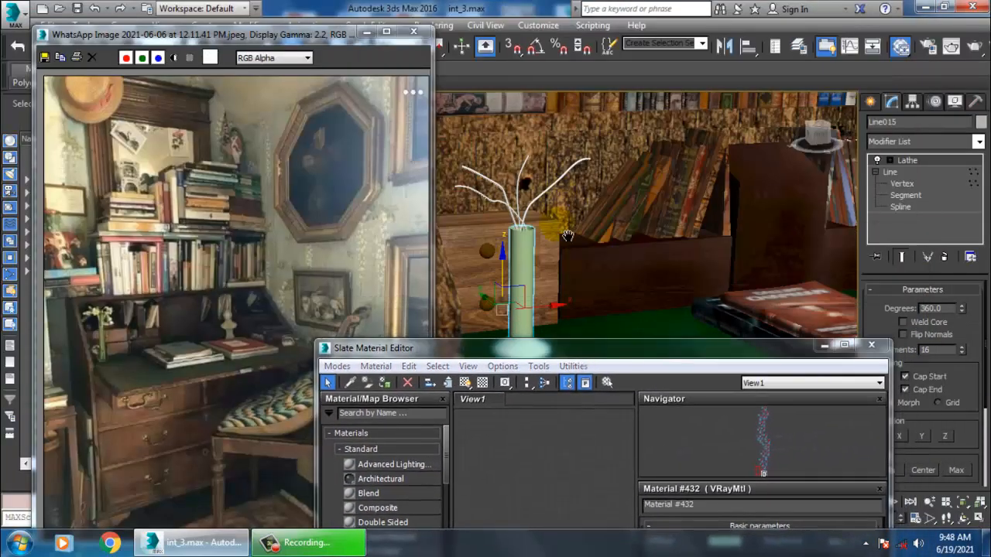
pyautogui.scroll(5, 495, 205)
pyautogui.click(594, 207)
pyautogui.keyDown('alt'); pyautogui.moveTo(594, 207); pyautogui.dragTo(662, 154, button='middle'); pyautogui.keyUp('alt')
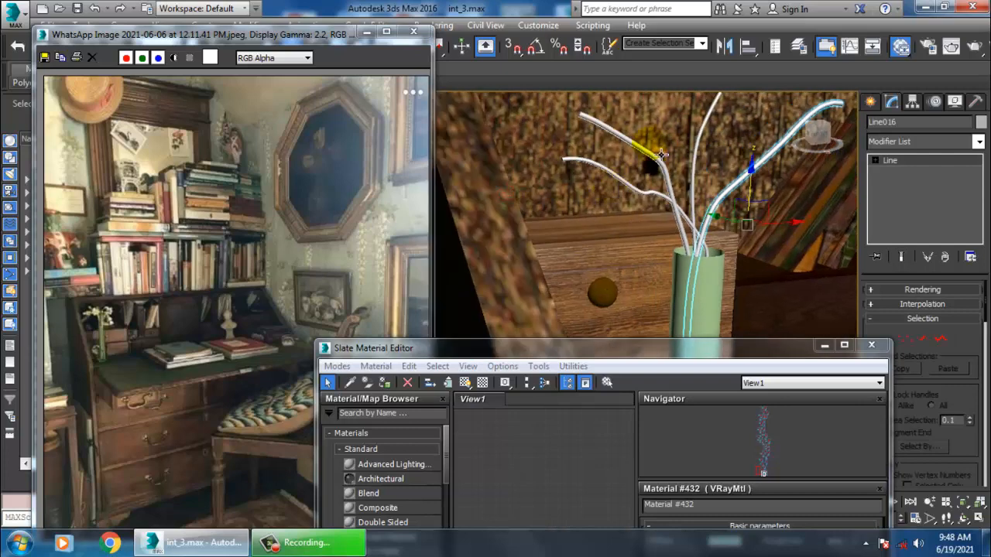
pyautogui.keyDown('ctrl'); pyautogui.click(700, 149); pyautogui.keyUp('ctrl')
pyautogui.keyDown('ctrl'); pyautogui.click(645, 160); pyautogui.keyUp('ctrl')
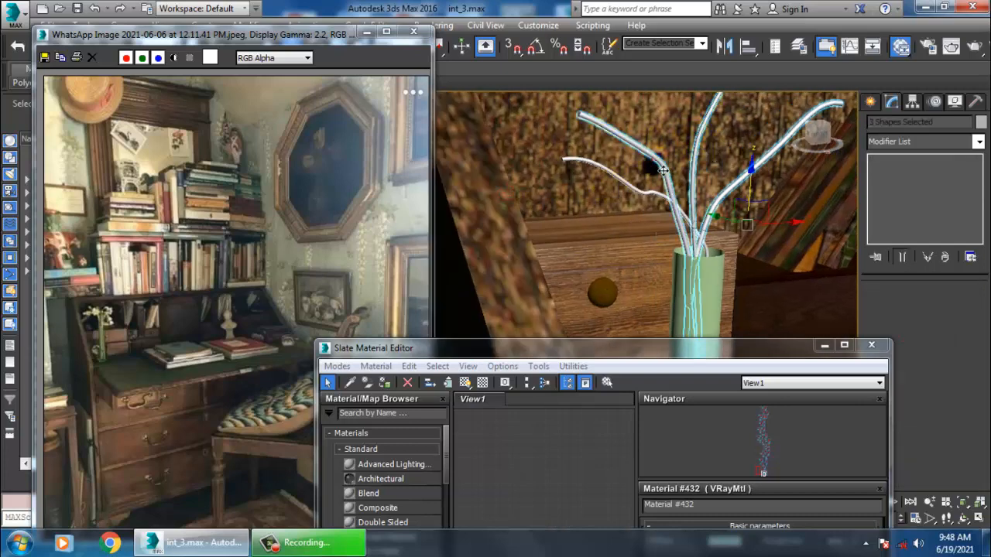
pyautogui.keyDown('ctrl'); pyautogui.click(643, 200); pyautogui.keyUp('ctrl')
# Create a new VRayMtl with a very dark green diffuse colour and assign it to the four flower stems
pyautogui.moveTo(426, 348); pyautogui.dragTo(277, 105)
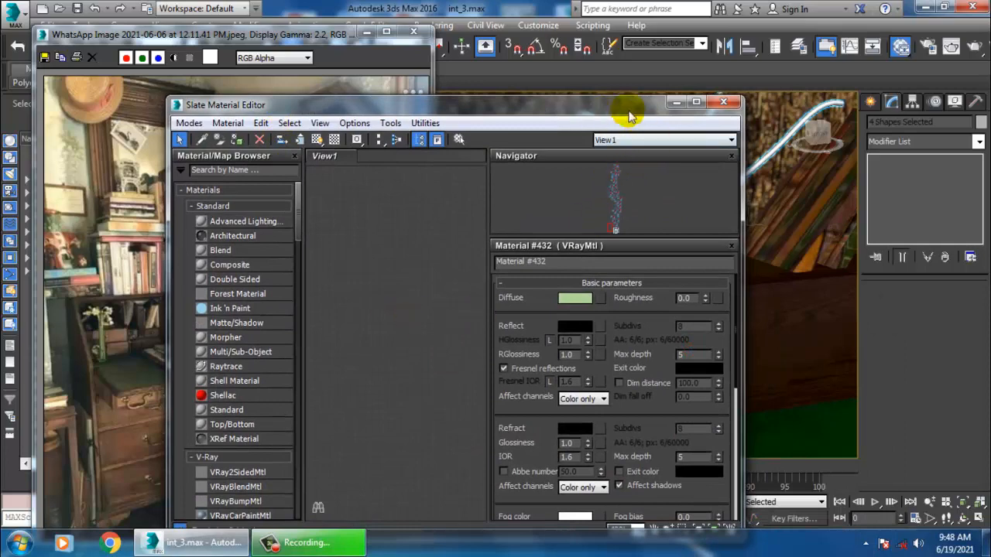
pyautogui.click(697, 101)
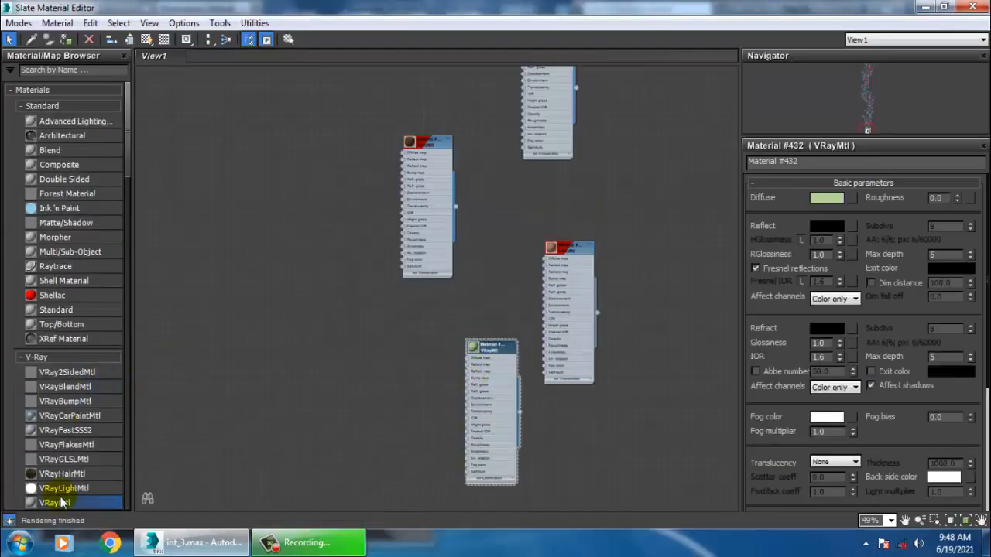
pyautogui.moveTo(422, 365); pyautogui.dragTo(422, 365)
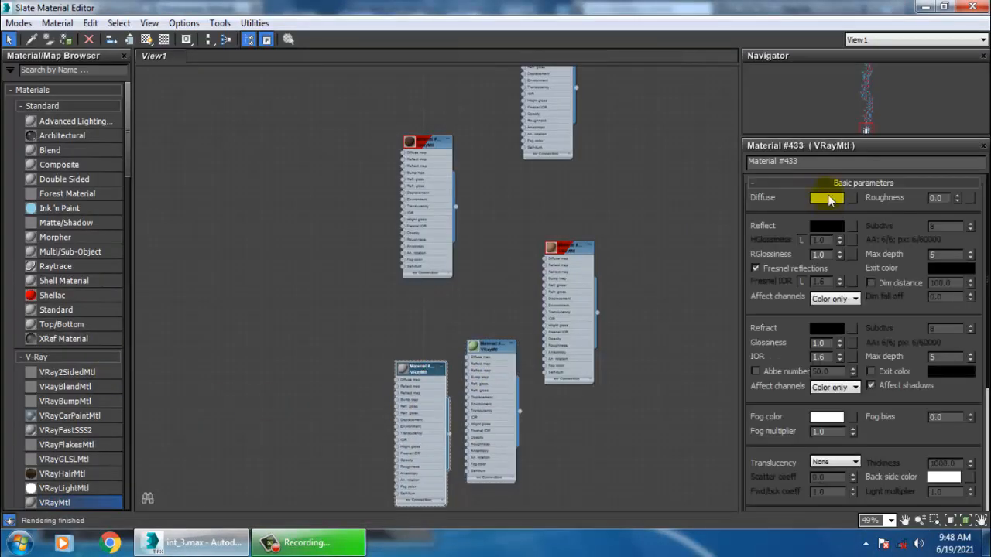
pyautogui.click(829, 196)
pyautogui.moveTo(318, 162); pyautogui.dragTo(406, 95)
pyautogui.moveTo(419, 150); pyautogui.dragTo(419, 107)
pyautogui.moveTo(341, 156); pyautogui.dragTo(352, 181)
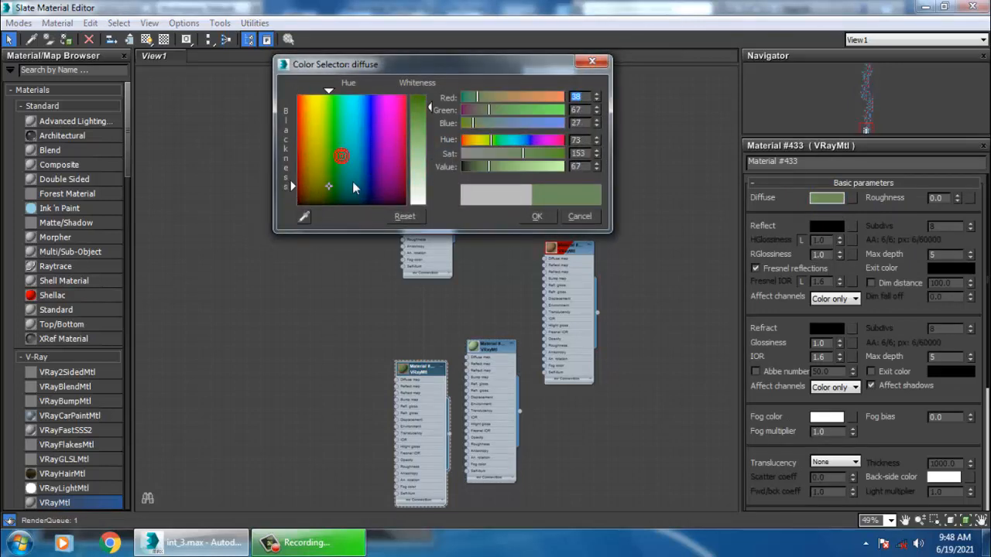
pyautogui.moveTo(422, 127); pyautogui.dragTo(420, 97)
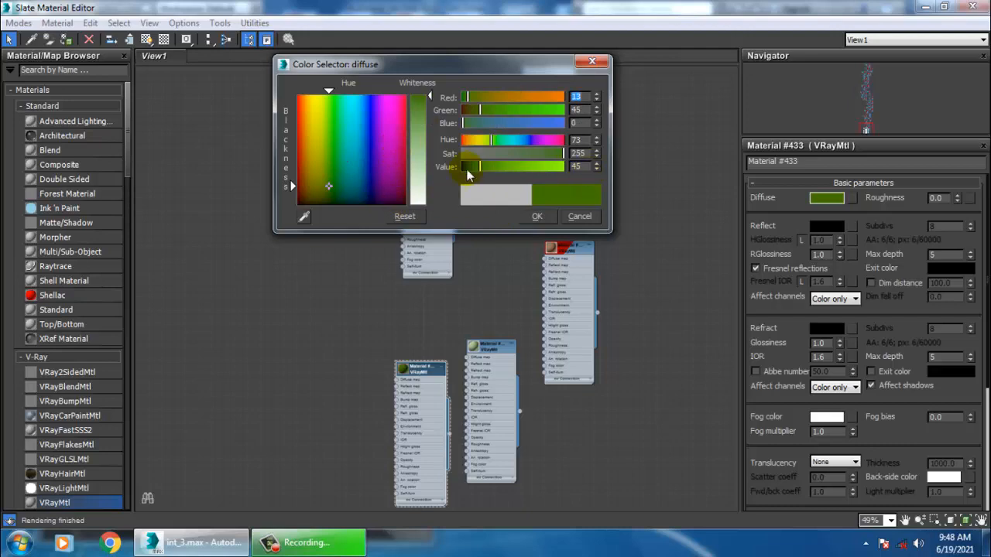
pyautogui.moveTo(467, 170); pyautogui.dragTo(463, 168)
pyautogui.click(537, 216)
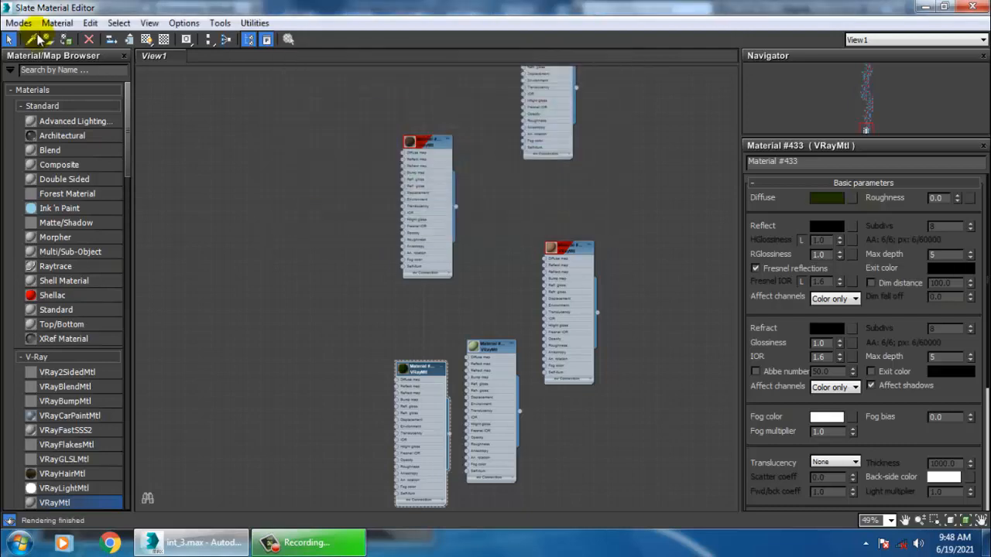
pyautogui.click(927, 8)
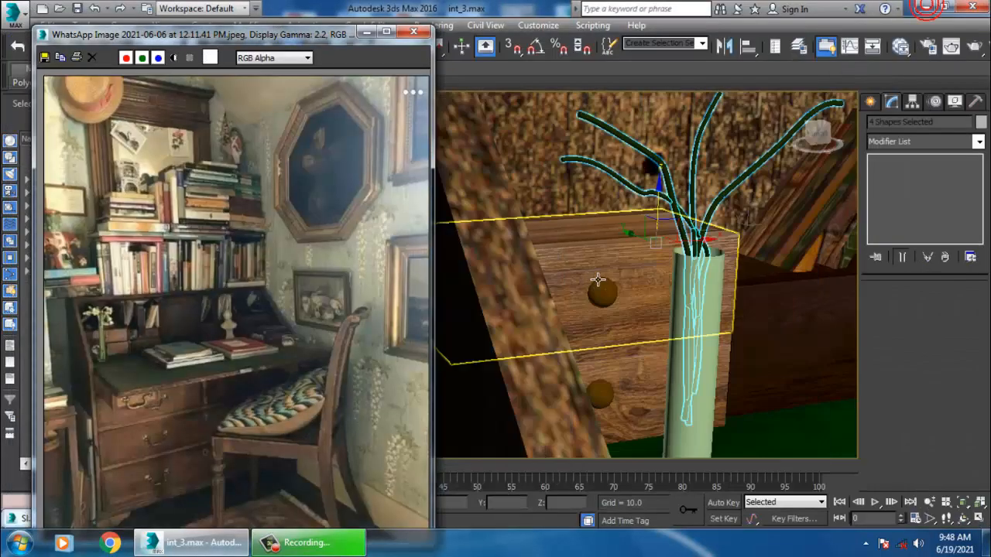
# Select the two shorter white boards standing between the bin and the desk
pyautogui.scroll(-6, 597, 277)
pyautogui.keyDown('alt'); pyautogui.moveTo(686, 259); pyautogui.dragTo(689, 184, button='middle'); pyautogui.keyUp('alt')
pyautogui.click(687, 178)
pyautogui.scroll(3, 655, 263)
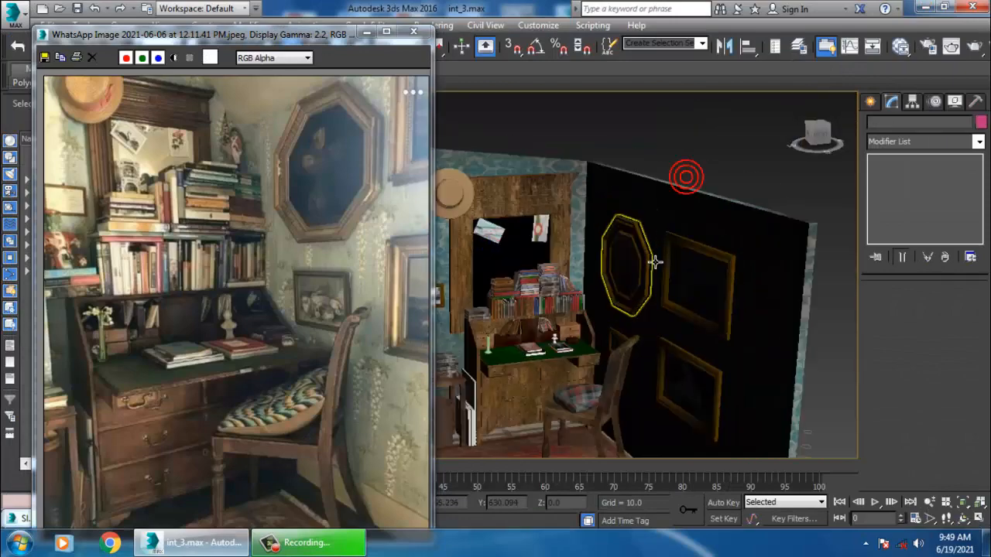
pyautogui.keyDown('alt'); pyautogui.moveTo(655, 263); pyautogui.dragTo(580, 248, button='middle'); pyautogui.keyUp('alt')
pyautogui.scroll(5, 580, 248)
pyautogui.scroll(3, 651, 288)
pyautogui.moveTo(559, 427); pyautogui.dragTo(630, 206, button='middle')
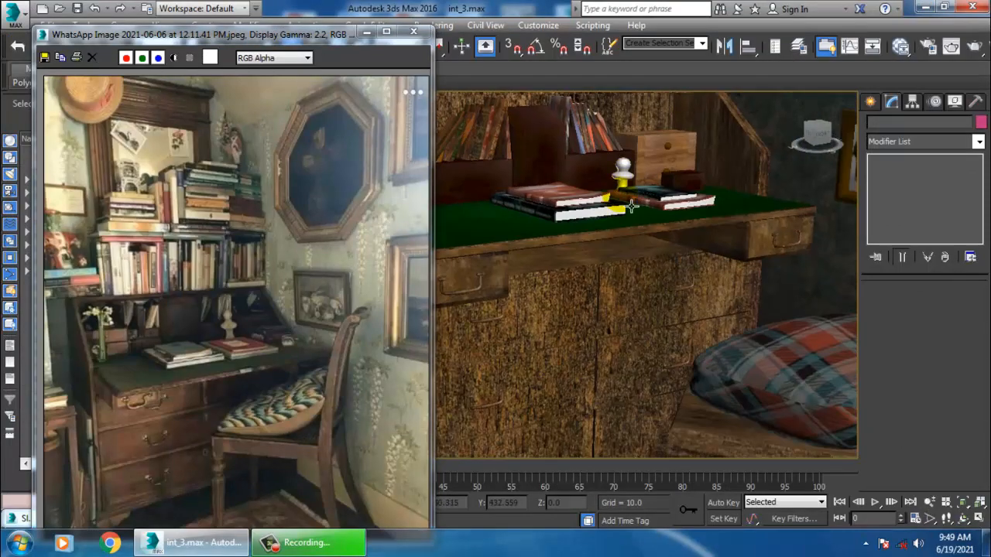
pyautogui.scroll(-5, 635, 211)
pyautogui.scroll(4, 582, 305)
pyautogui.moveTo(580, 305); pyautogui.dragTo(671, 204, button='middle')
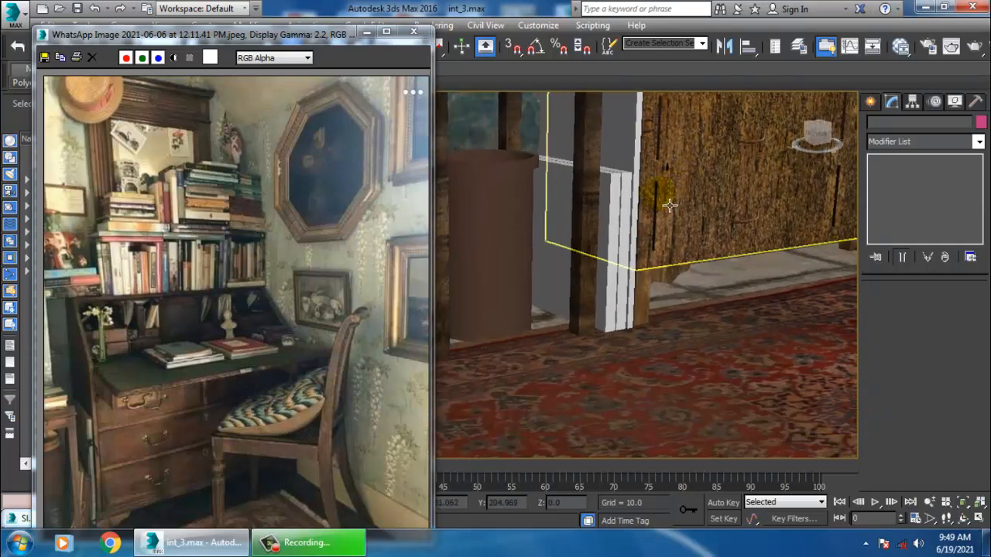
pyautogui.click(628, 236)
pyautogui.keyDown('ctrl'); pyautogui.click(612, 218); pyautogui.keyUp('ctrl')
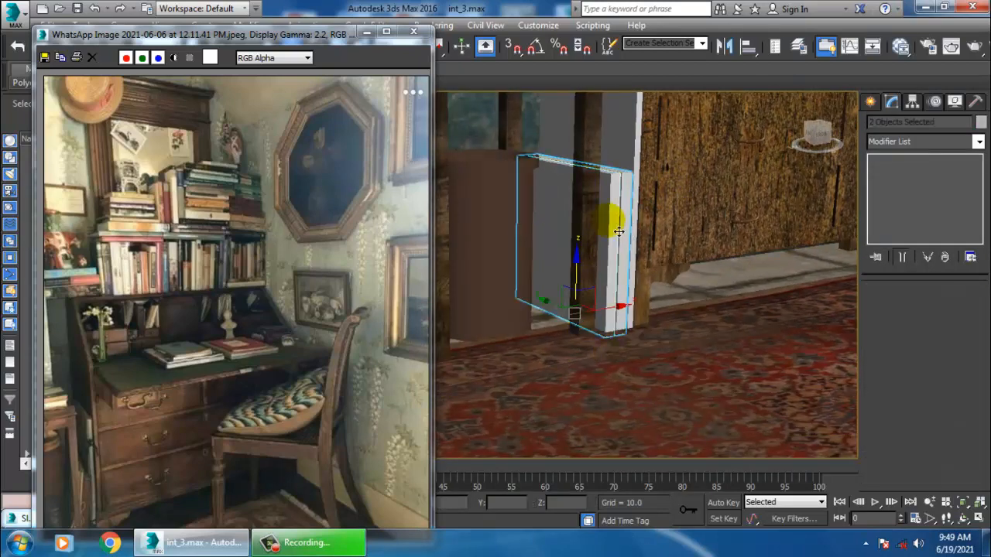
# Assign the bin's existing dark brown VRayMtl to the two selected boards
pyautogui.press('m')
pyautogui.moveTo(509, 235); pyautogui.dragTo(421, 255, button='middle')
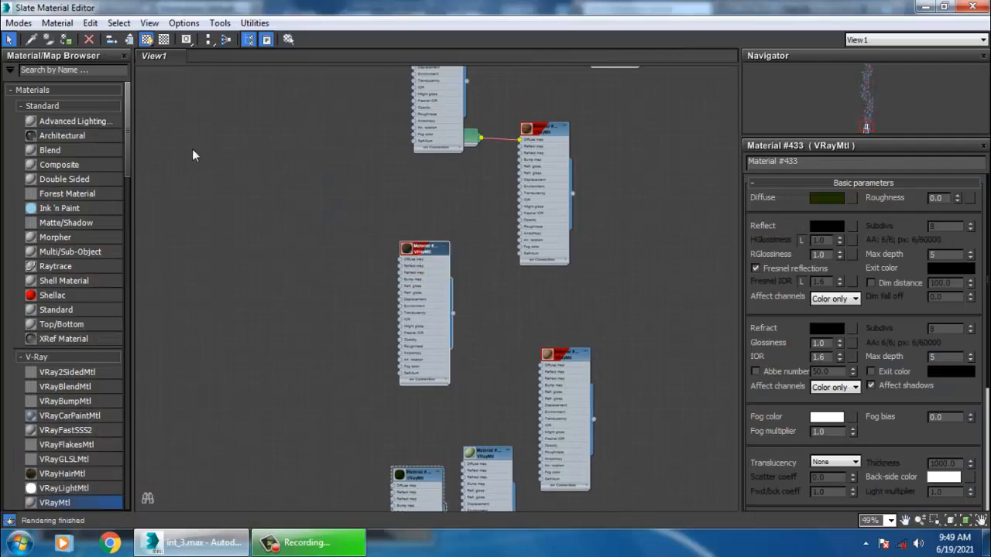
pyautogui.moveTo(592, 8); pyautogui.dragTo(553, 405)
# Assign the hat's existing light brown VRayMtl to the tall white board standing beside the desk
pyautogui.click(604, 214)
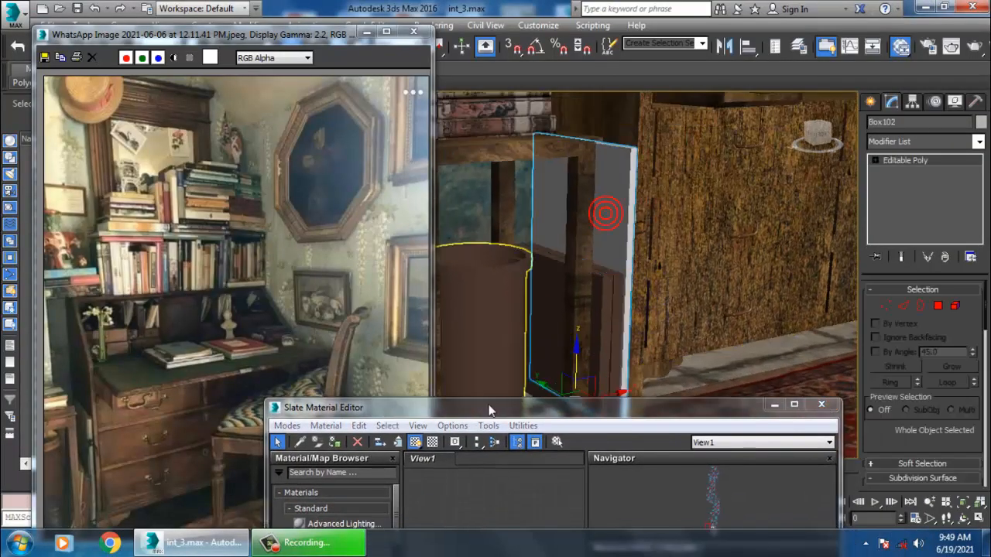
pyautogui.moveTo(480, 407); pyautogui.dragTo(542, 110)
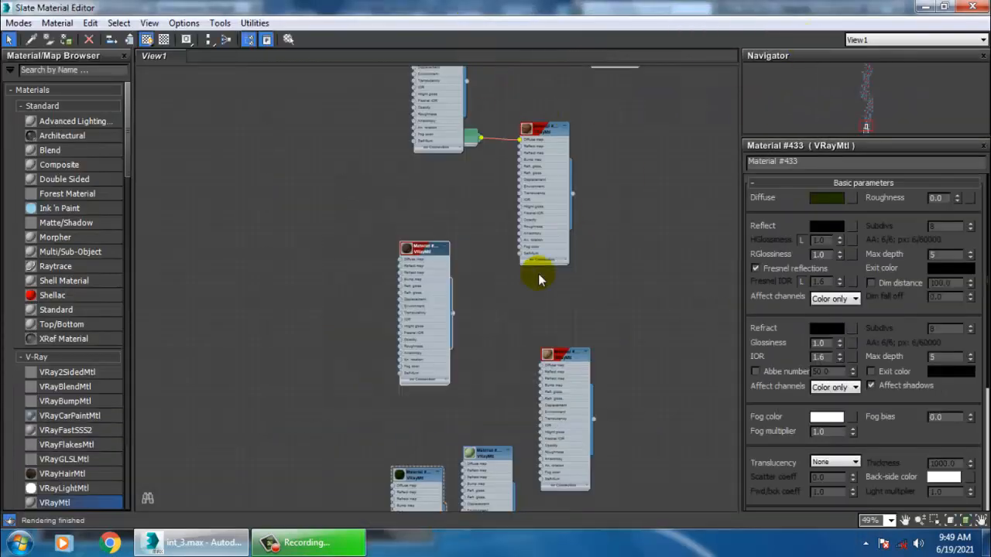
pyautogui.moveTo(539, 378); pyautogui.dragTo(526, 333, button='middle')
pyautogui.click(556, 310)
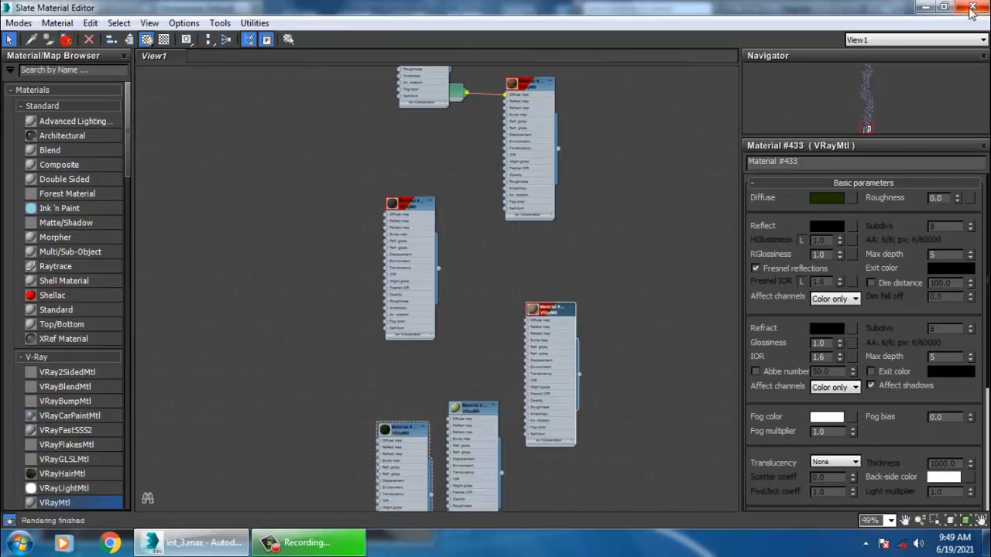
pyautogui.click(944, 7)
pyautogui.scroll(-8, 634, 269)
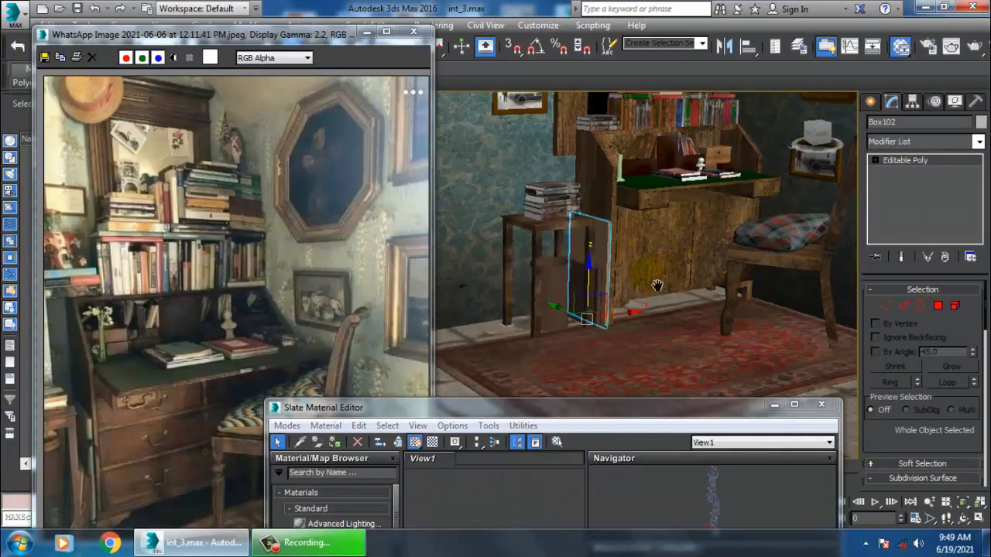
pyautogui.scroll(8, 633, 268)
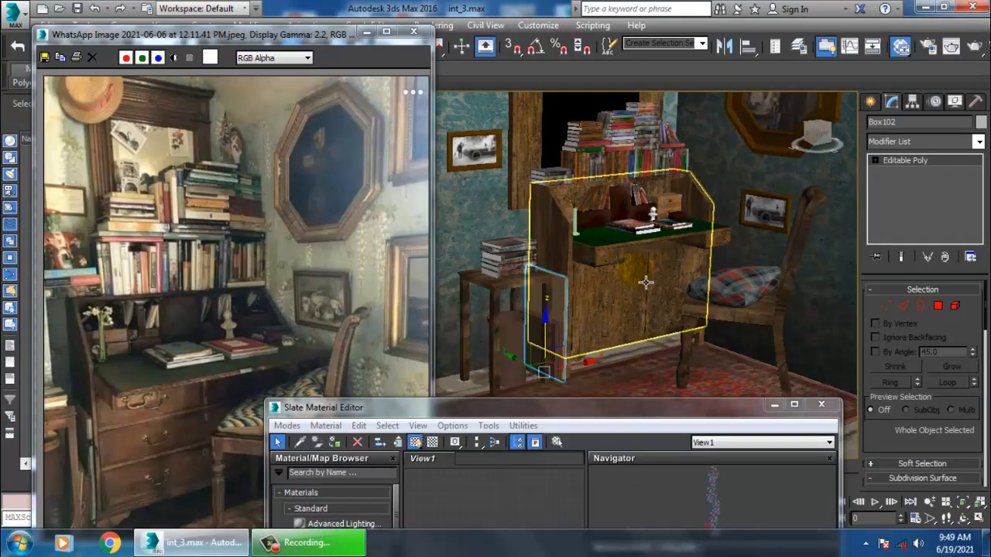
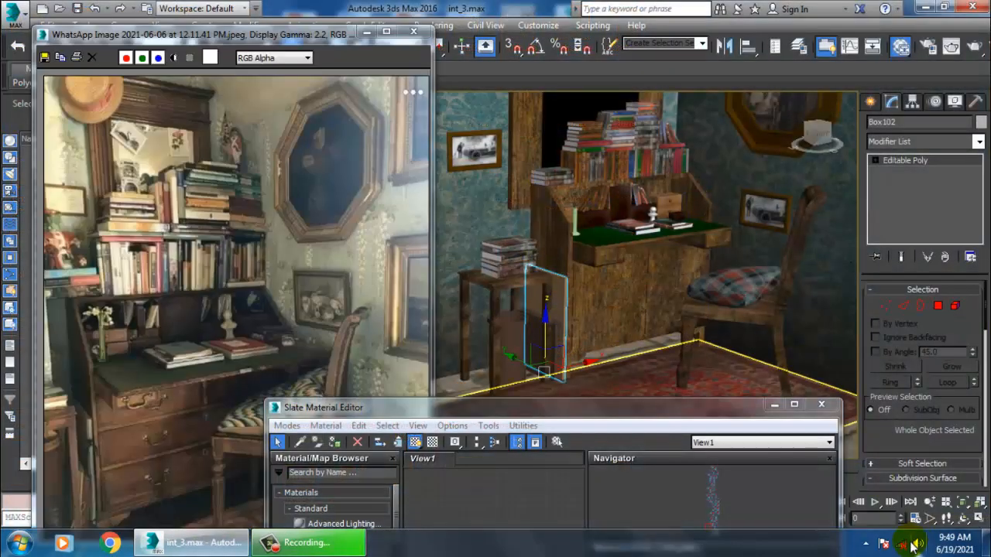
pyautogui.click(901, 545)
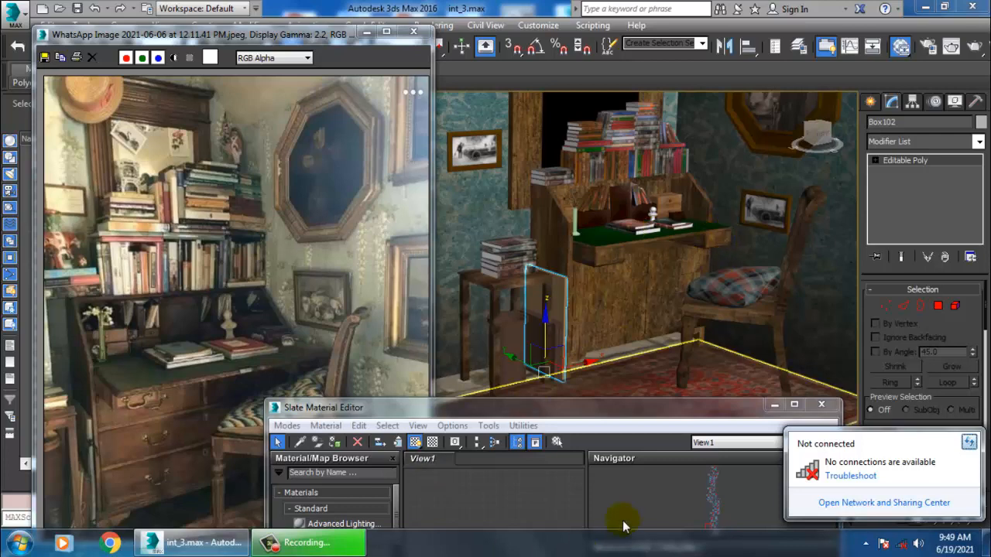
pyautogui.click(346, 544)
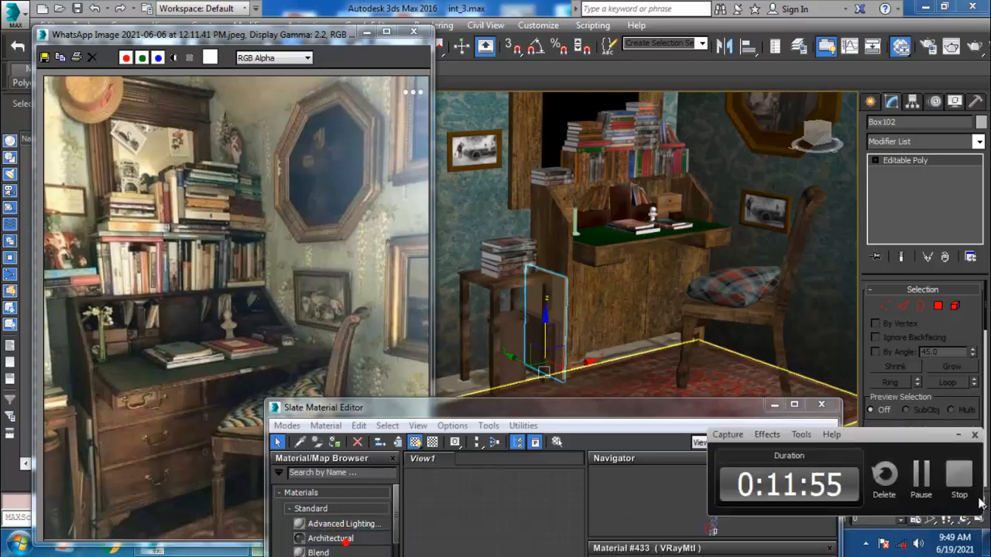
pyautogui.click(923, 481)
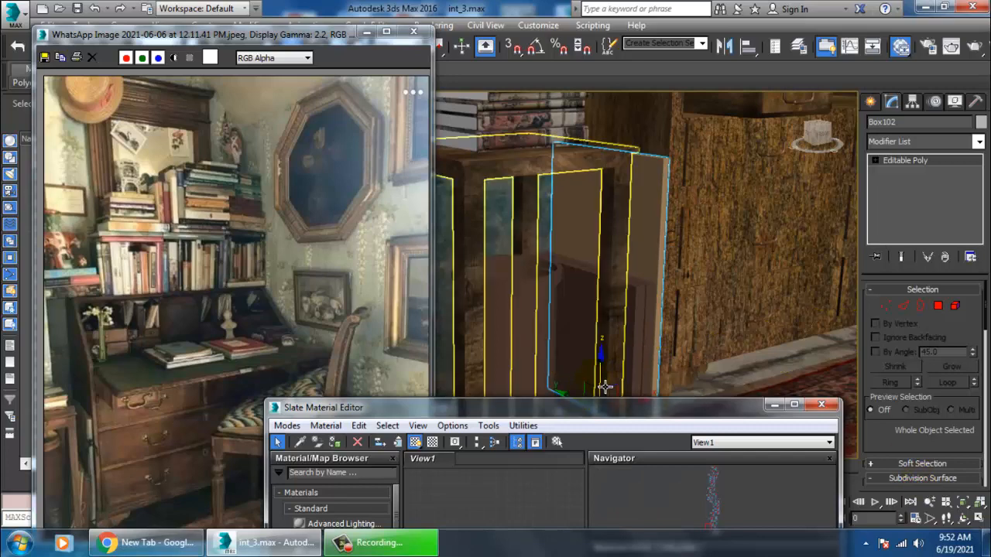
# Select the hat hanging on the corner of the mirror frame above the desk
pyautogui.click(772, 406)
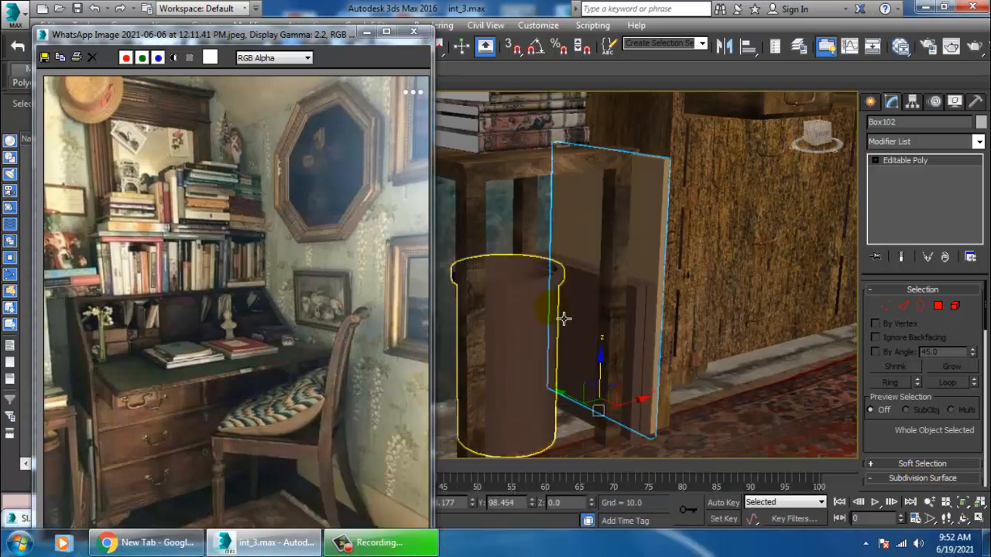
pyautogui.scroll(-5, 592, 279)
pyautogui.moveTo(646, 122); pyautogui.dragTo(692, 244, button='middle')
pyautogui.click(626, 199)
pyautogui.scroll(5, 675, 224)
# Create a new VRayMtl for the hat in an empty area of the material graph
pyautogui.press('m')
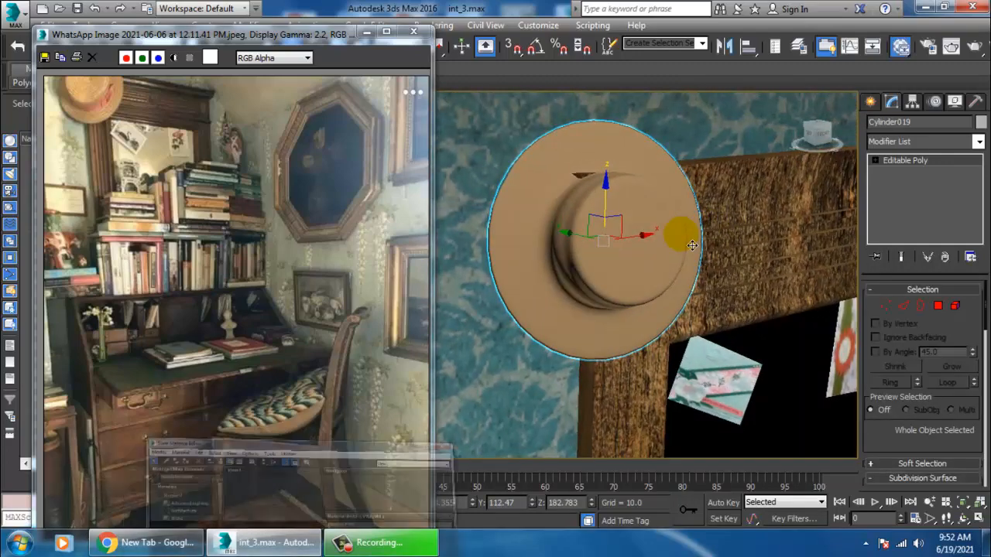
pyautogui.moveTo(606, 419); pyautogui.dragTo(494, 38)
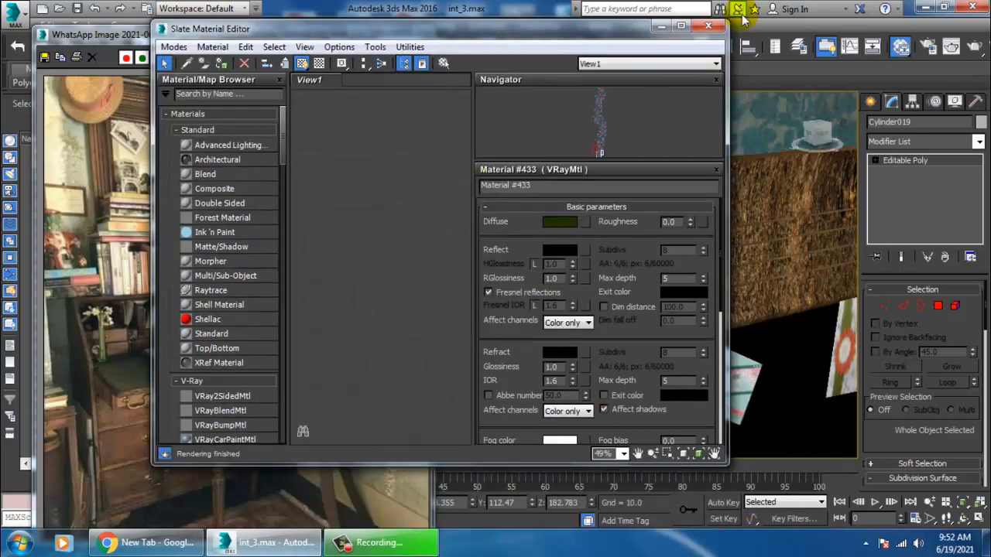
pyautogui.click(680, 26)
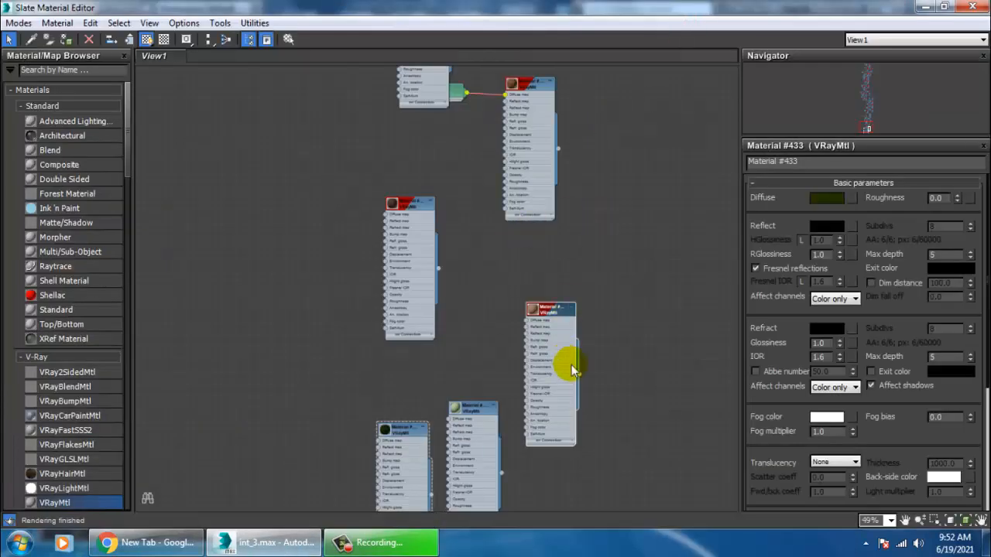
pyautogui.moveTo(571, 365); pyautogui.dragTo(569, 194, button='middle')
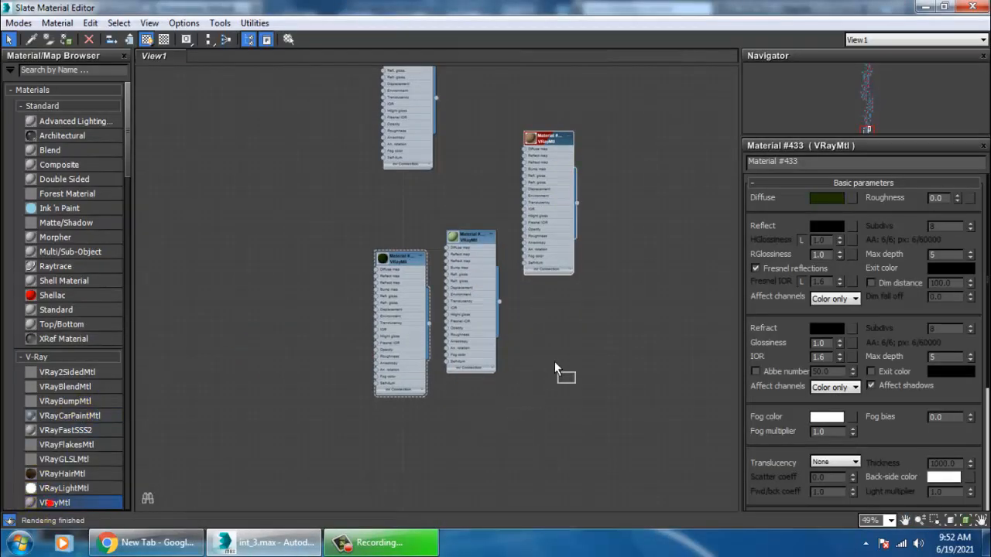
pyautogui.moveTo(554, 368); pyautogui.dragTo(570, 340)
pyautogui.doubleClick(570, 340)
# Load the woven straw texture from D:\June 2021\New inttt as the material's diffuse bitmap and assign the material to the hat
pyautogui.click(854, 197)
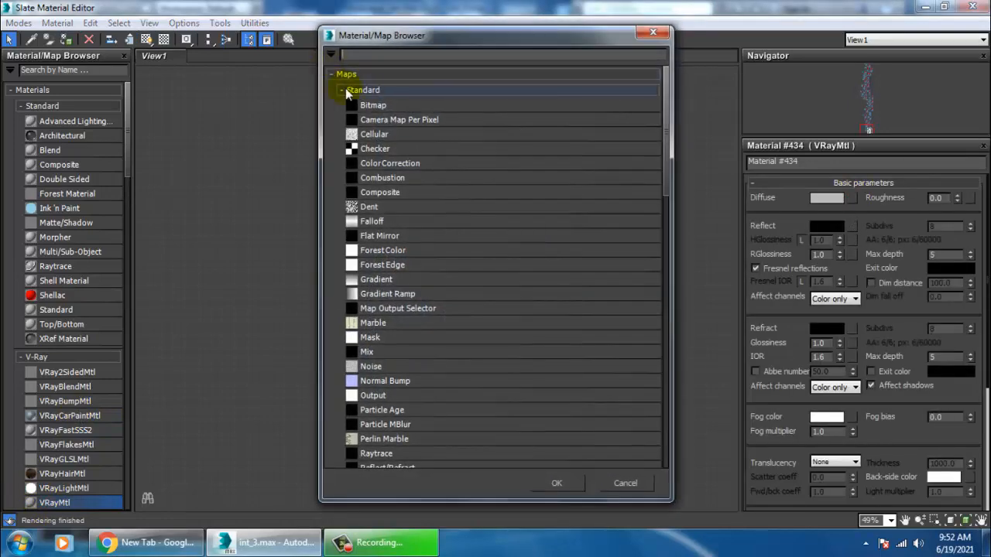
pyautogui.doubleClick(375, 104)
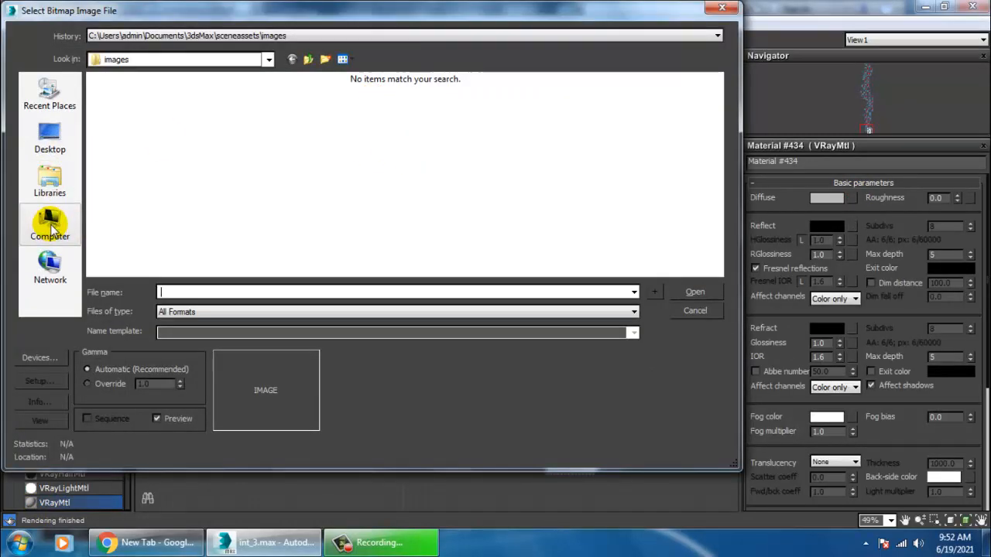
pyautogui.click(50, 224)
pyautogui.doubleClick(370, 116)
pyautogui.scroll(-5, 192, 129)
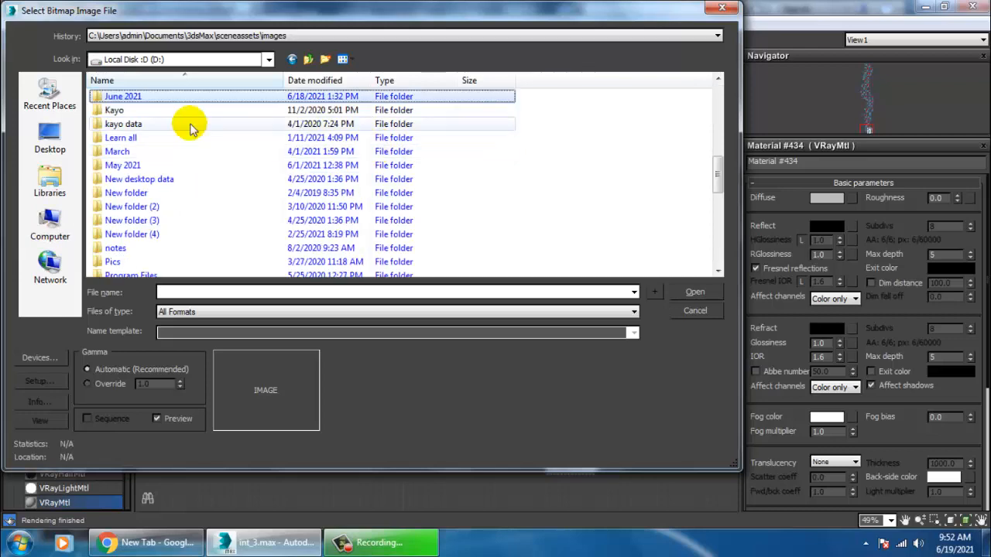
pyautogui.doubleClick(136, 97)
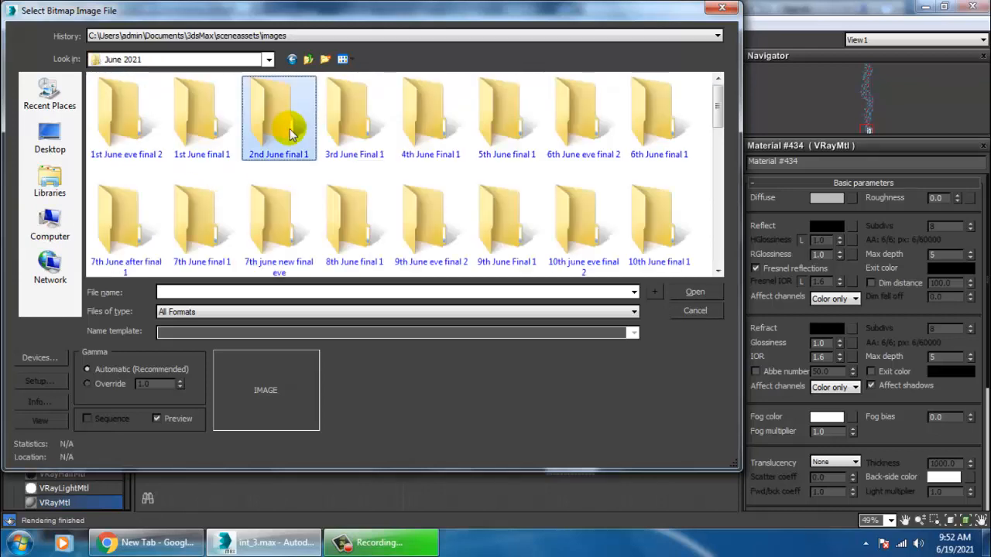
pyautogui.scroll(-3, 364, 215)
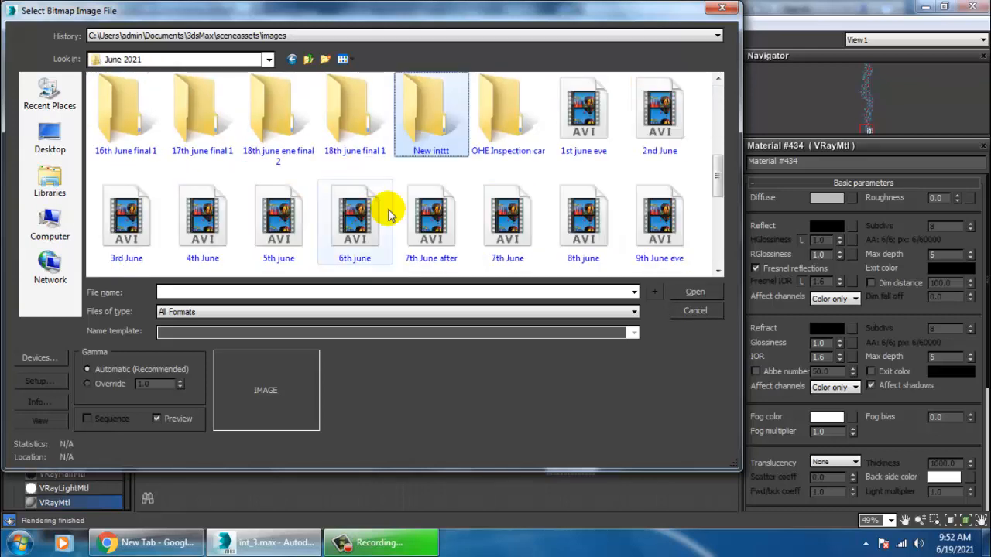
pyautogui.doubleClick(431, 144)
pyautogui.click(422, 155)
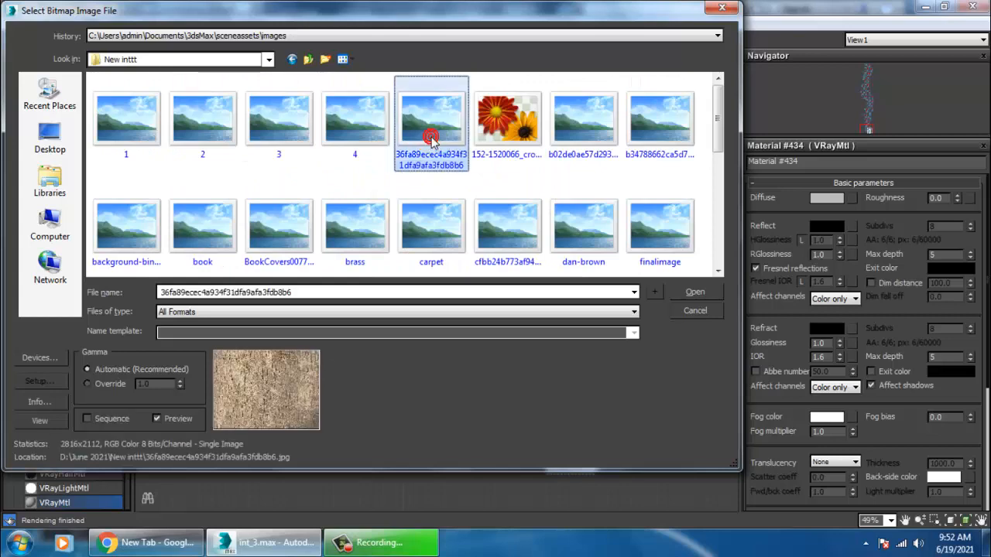
pyautogui.doubleClick(438, 112)
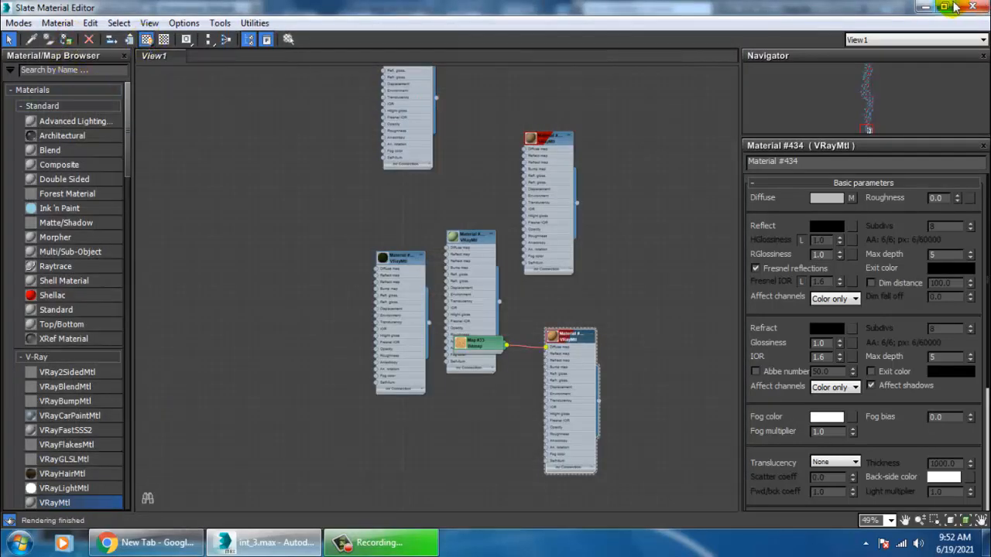
pyautogui.click(922, 7)
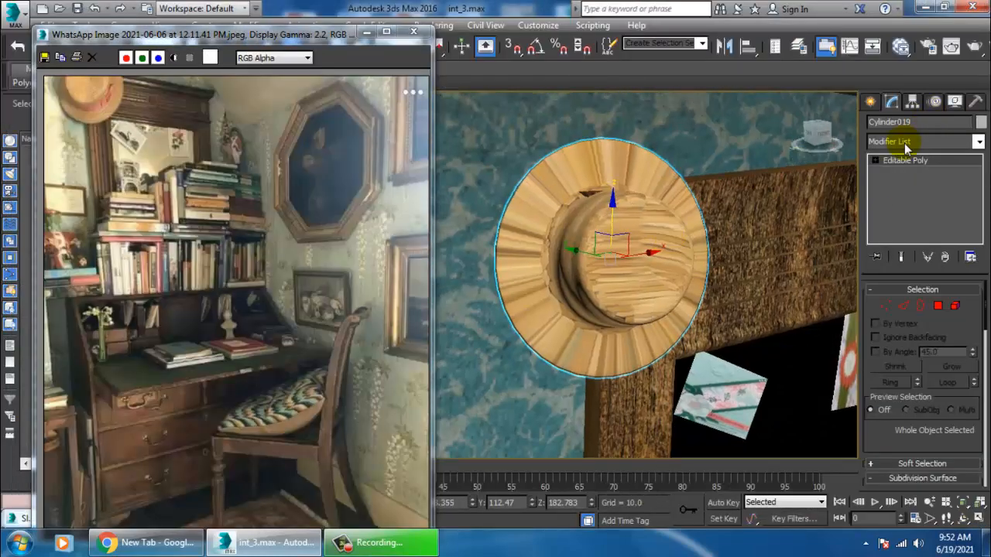
# Add a UVW Map modifier with Box mapping to the hat and convert the hat to an editable poly
pyautogui.click(905, 143)
pyautogui.scroll(-10, 920, 227)
pyautogui.click(918, 375)
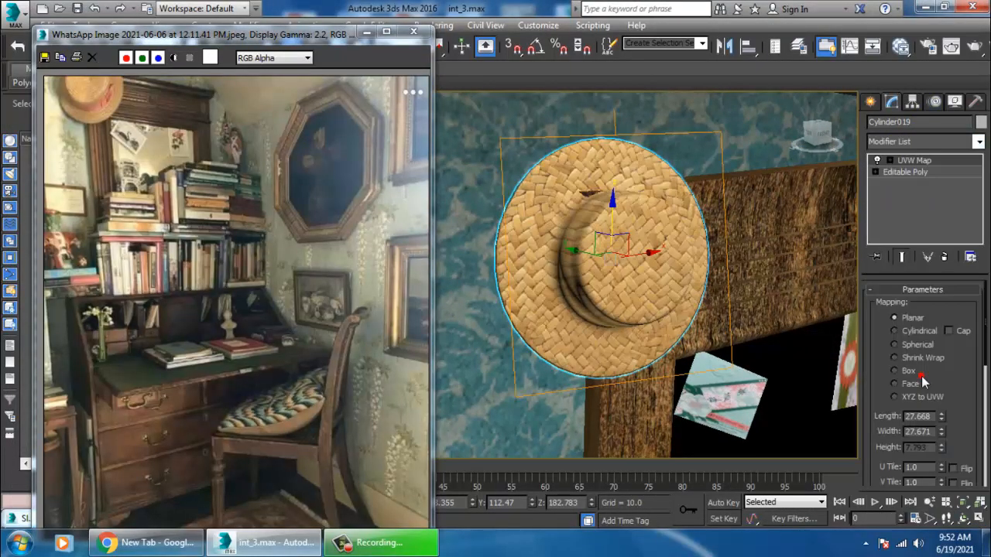
pyautogui.click(895, 331)
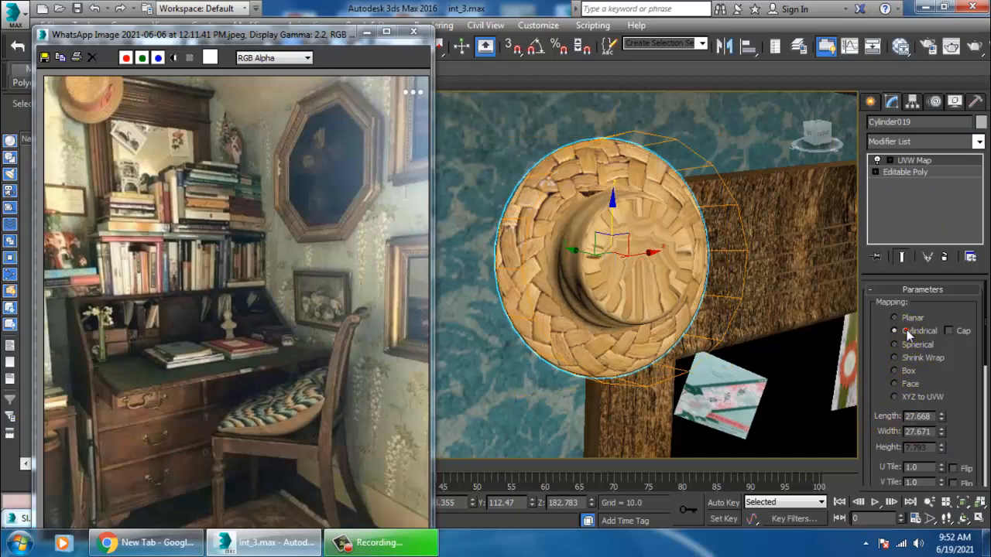
pyautogui.click(896, 370)
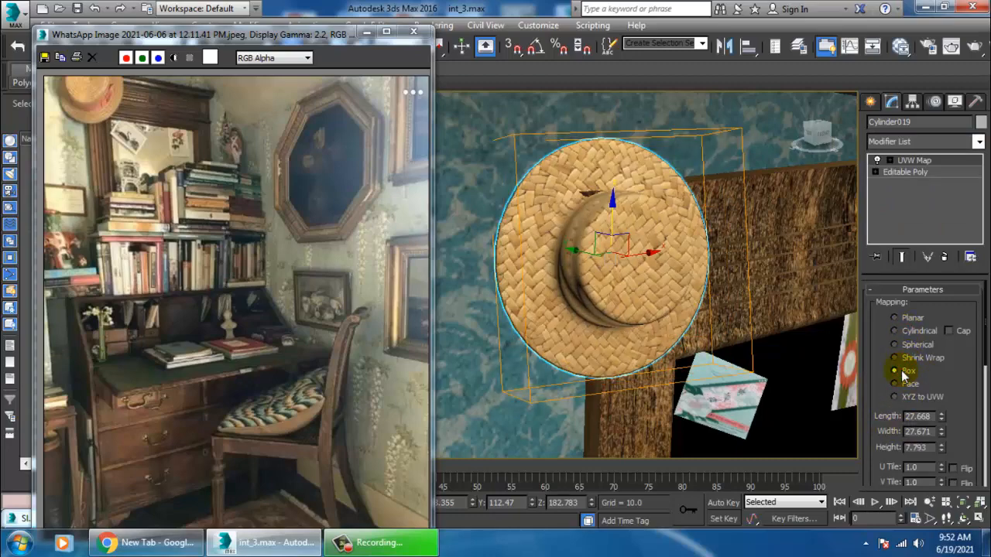
pyautogui.keyDown('alt'); pyautogui.moveTo(610, 307); pyautogui.dragTo(689, 233, button='middle'); pyautogui.keyUp('alt')
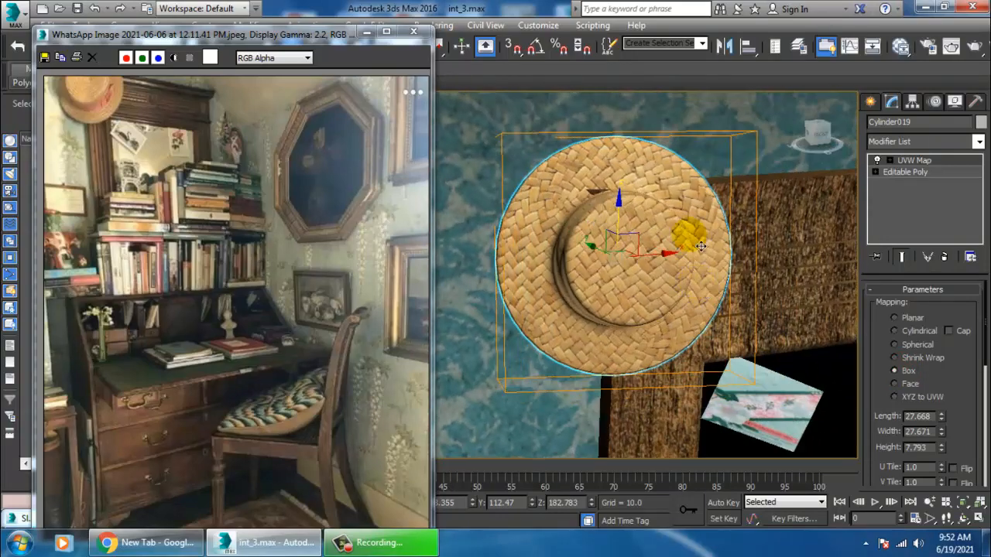
pyautogui.rightClick(689, 233)
pyautogui.moveTo(701, 375)
pyautogui.click(871, 387)
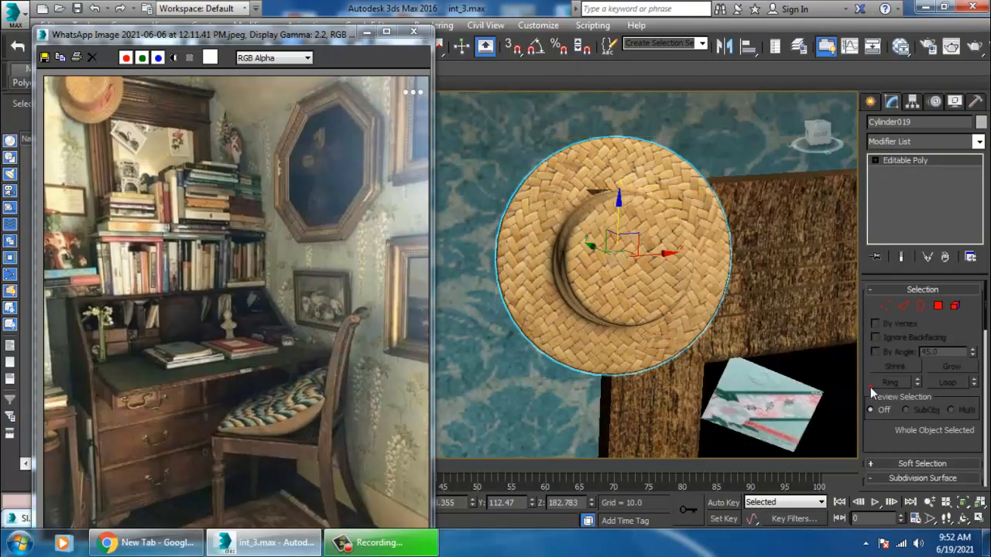
# Select the cylindrical bin standing under the side table
pyautogui.scroll(-3, 790, 370)
pyautogui.moveTo(790, 370); pyautogui.dragTo(686, 273, button='middle')
pyautogui.click(603, 99)
pyautogui.keyDown('alt'); pyautogui.moveTo(652, 301); pyautogui.dragTo(685, 329, button='middle'); pyautogui.keyUp('alt')
pyautogui.moveTo(706, 387); pyautogui.dragTo(692, 255, button='middle')
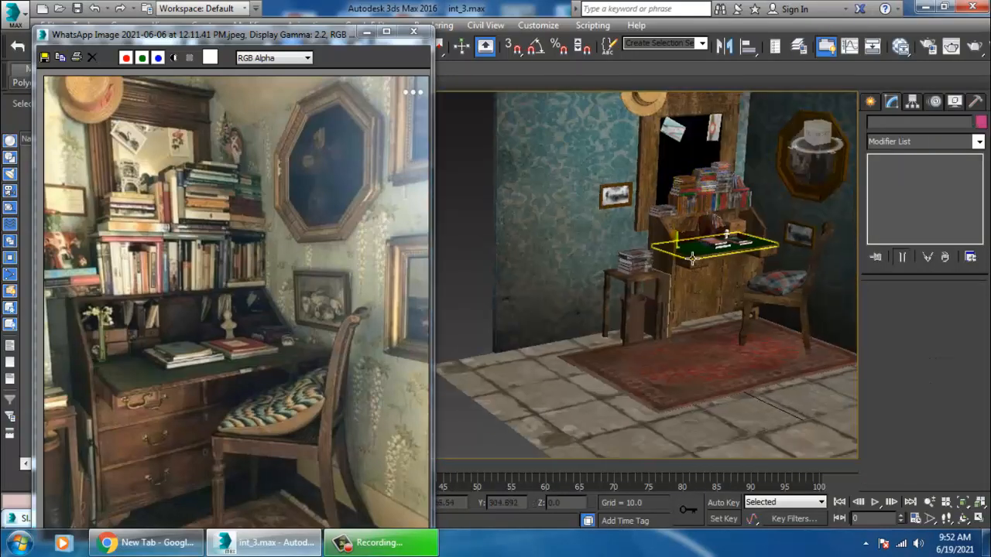
pyautogui.scroll(3, 692, 254)
pyautogui.click(640, 371)
pyautogui.scroll(6, 632, 252)
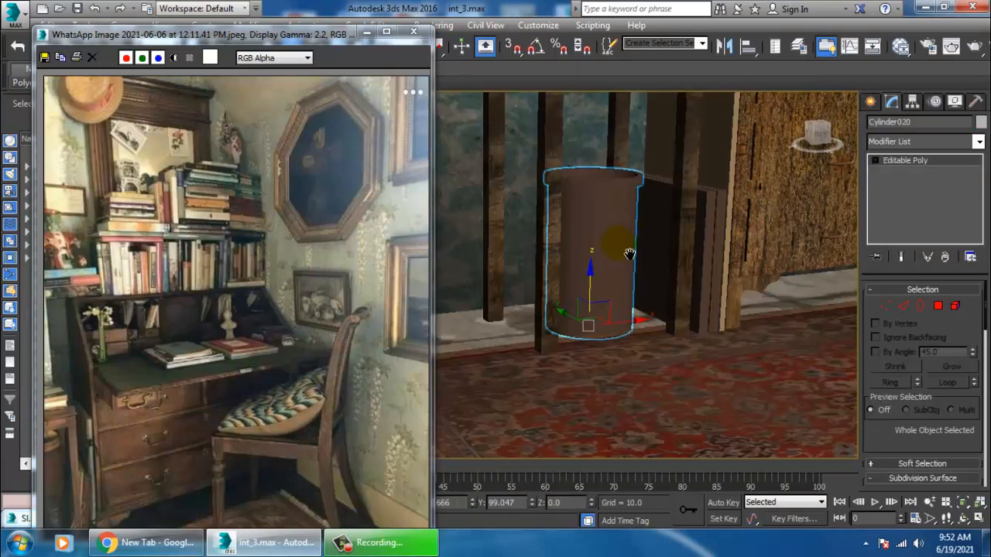
# Create a new VRayMtl for the bin below the existing material nodes
pyautogui.press('m')
pyautogui.moveTo(529, 398); pyautogui.dragTo(546, 275, button='middle')
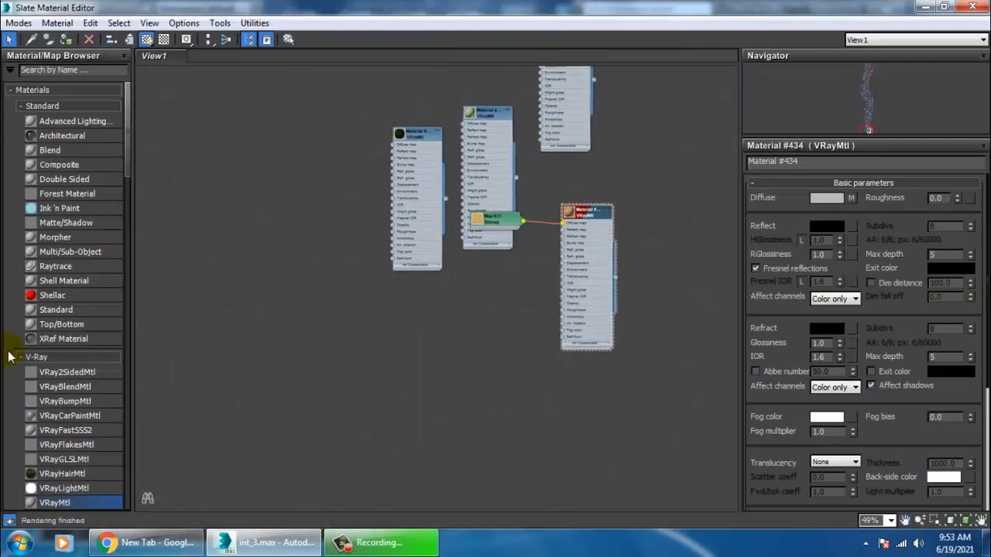
pyautogui.moveTo(67, 501); pyautogui.dragTo(459, 310)
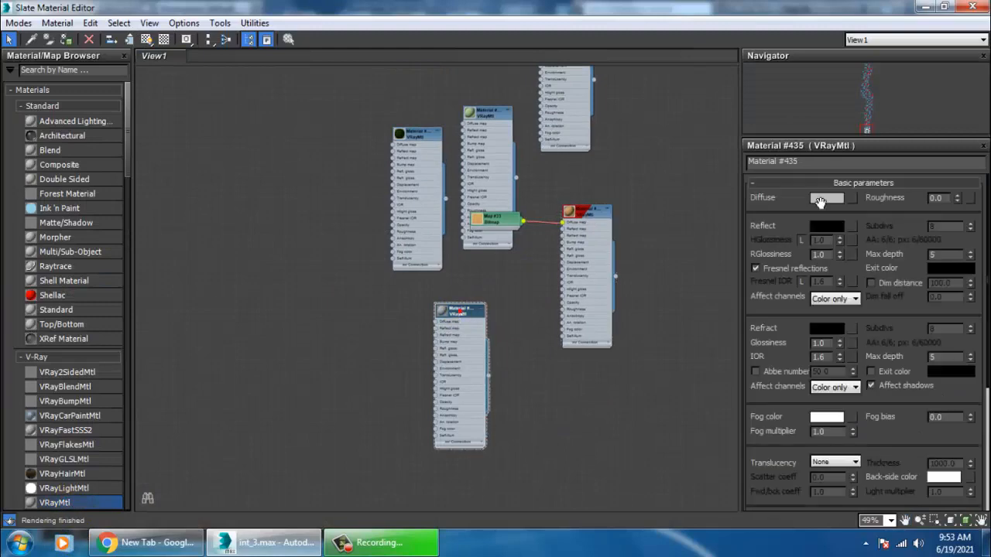
# Load the brass image from the New inttt folder as the new material's diffuse bitmap
pyautogui.click(853, 196)
pyautogui.doubleClick(374, 106)
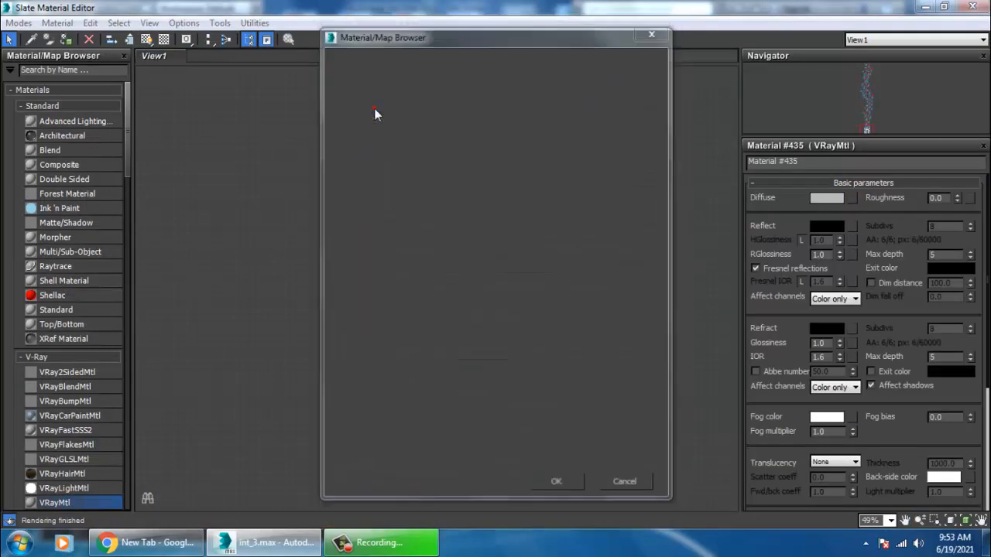
pyautogui.click(432, 129)
pyautogui.press('Right')
pyautogui.press('Right')
pyautogui.press('Right')
pyautogui.press('Right')
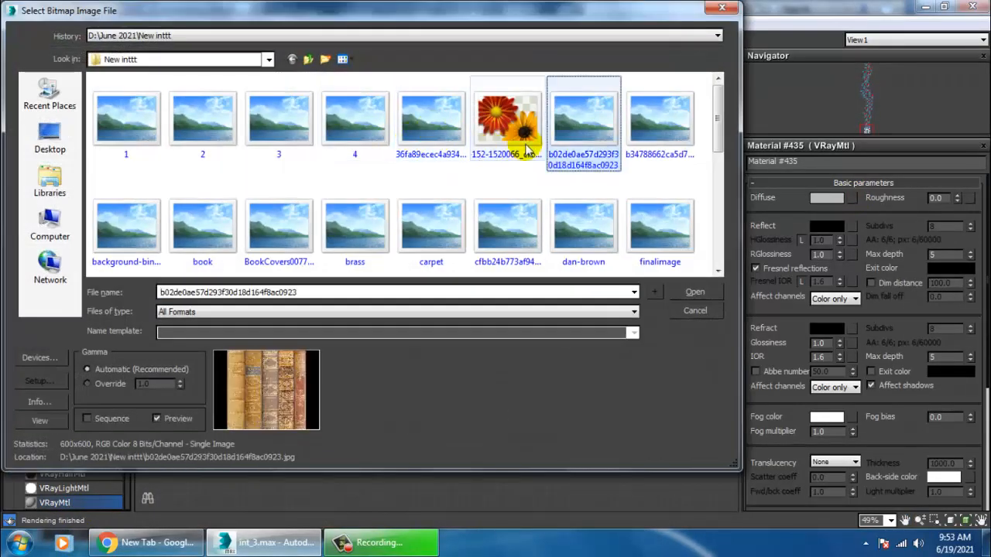
pyautogui.press('Right')
pyautogui.press('Right')
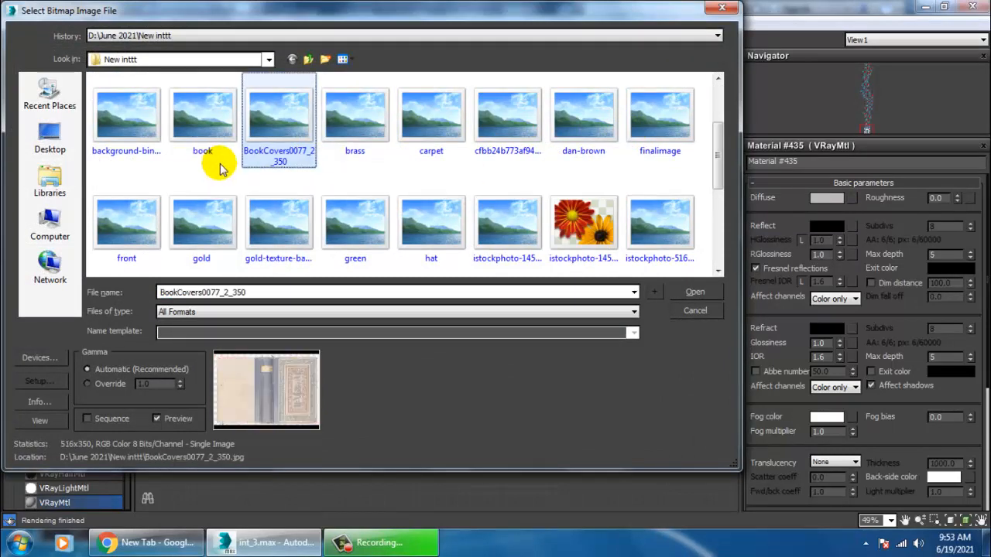
pyautogui.press('Right')
pyautogui.click(370, 93)
pyautogui.doubleClick(369, 93)
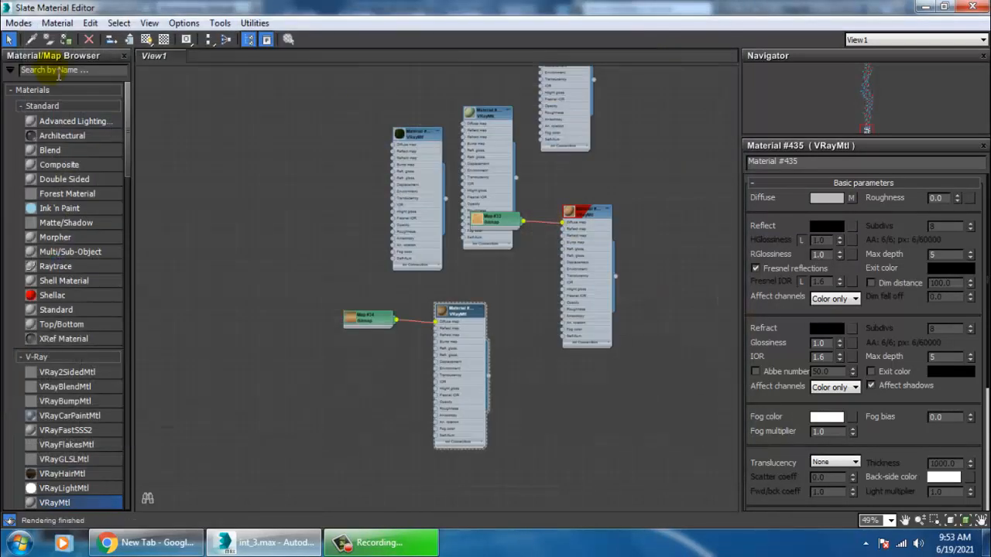
# Show the brass material's texture on the bin in the viewport and set its reflection colour to mid-grey
pyautogui.click(145, 39)
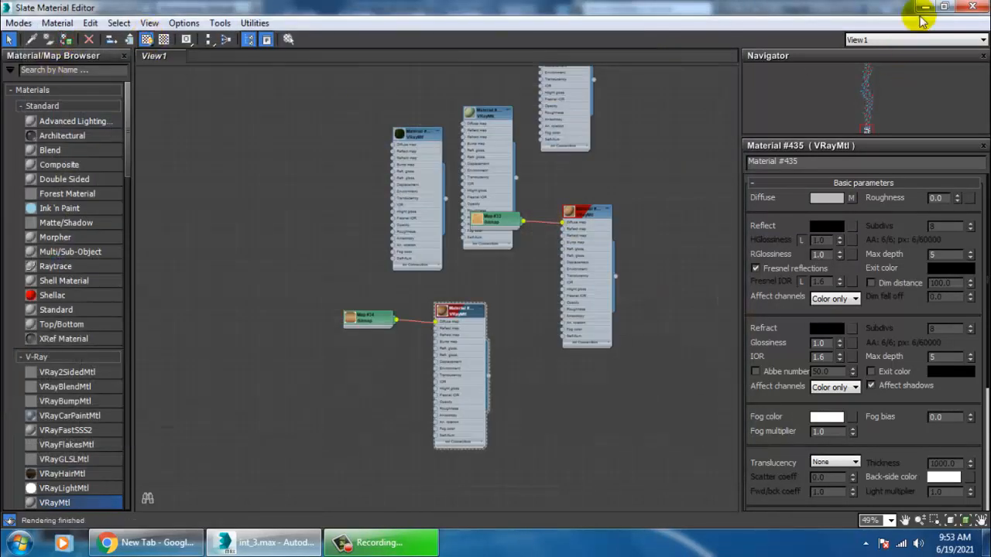
pyautogui.click(828, 226)
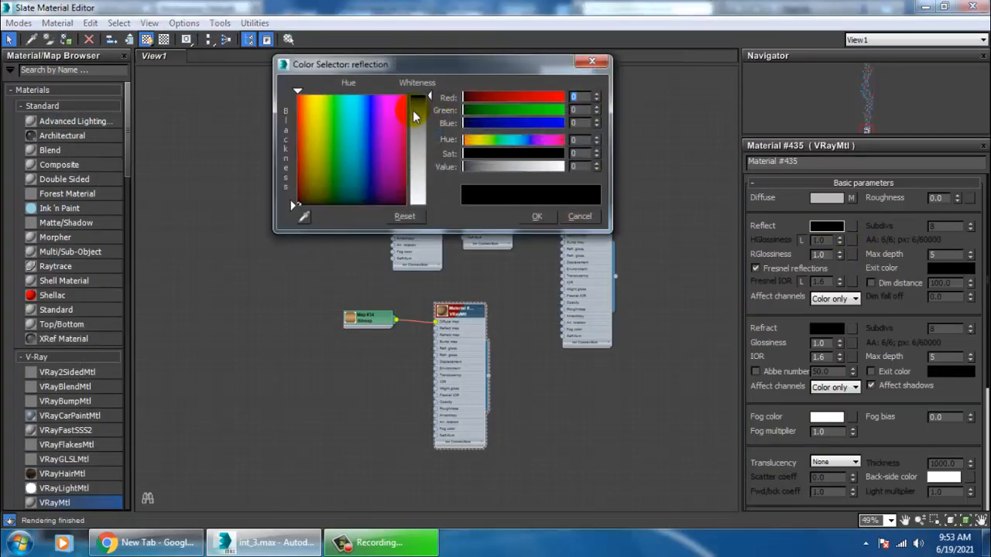
pyautogui.click(485, 167)
pyautogui.click(544, 220)
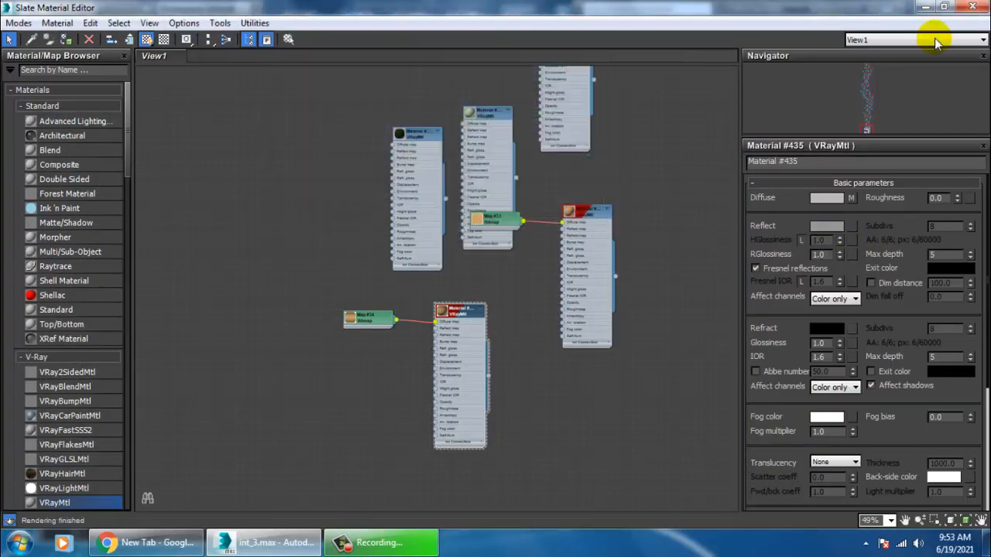
pyautogui.click(926, 7)
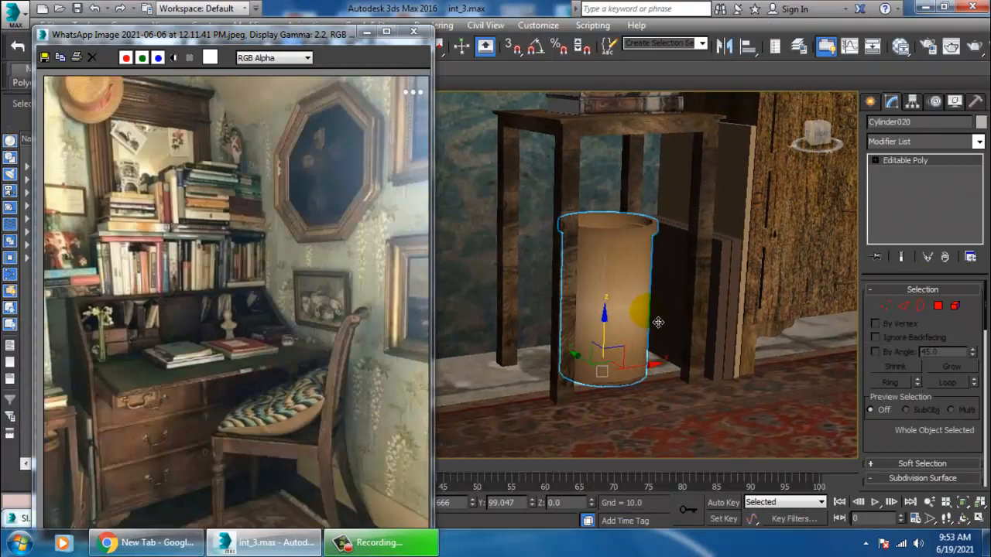
# Add a UVW Map modifier to the bin and set its mapping to Cylindrical
pyautogui.click(923, 141)
pyautogui.scroll(-15, 926, 209)
pyautogui.click(928, 373)
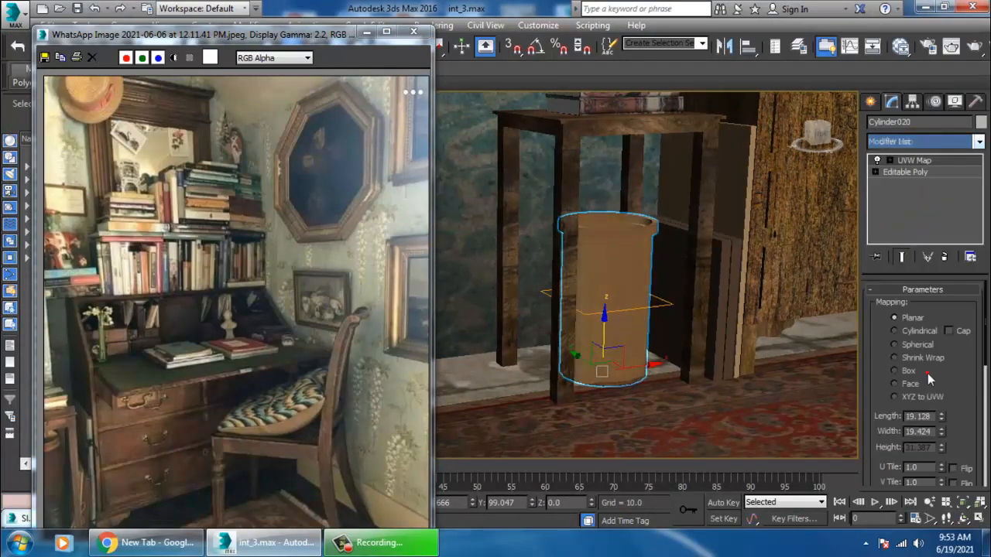
pyautogui.click(896, 331)
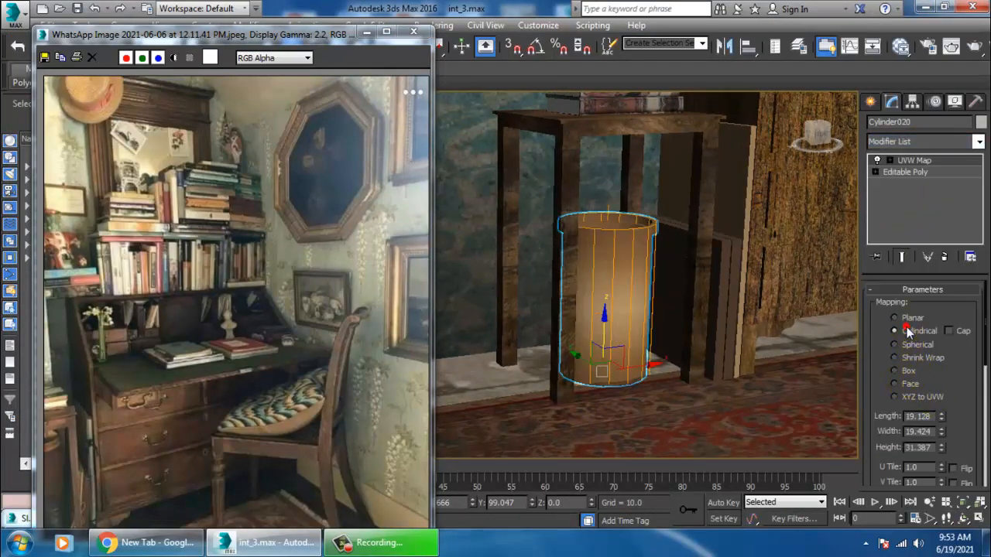
pyautogui.moveTo(797, 336); pyautogui.dragTo(760, 341, button='middle')
pyautogui.scroll(-5, 938, 355)
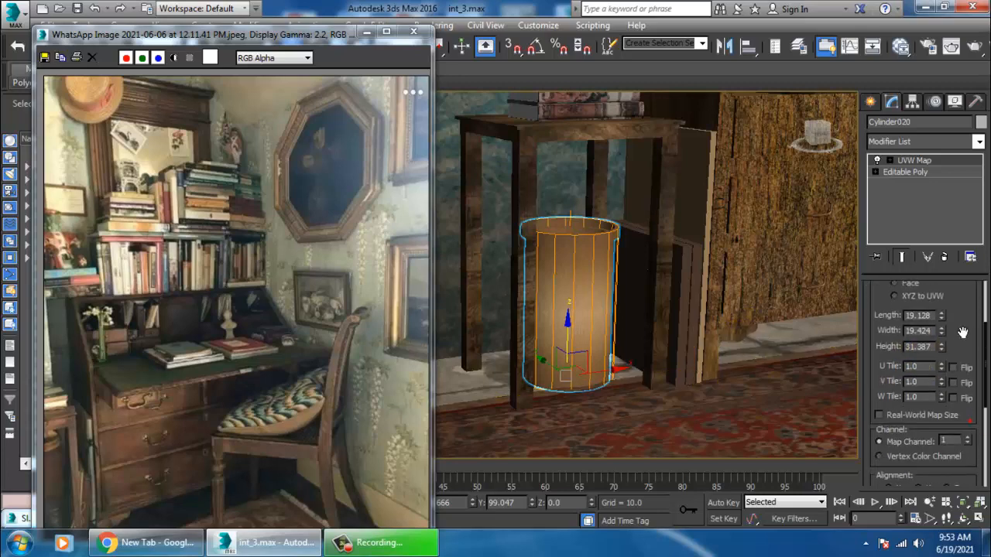
pyautogui.scroll(-6, 639, 306)
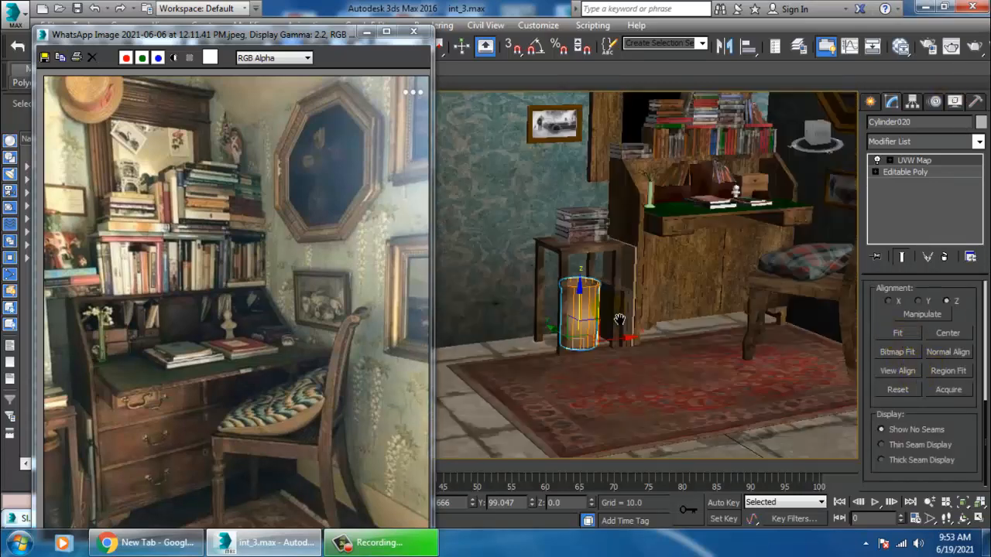
# Select the small figurine on the green desktop and create a new VRayMtl below the existing material nodes
pyautogui.keyDown('alt'); pyautogui.moveTo(622, 325); pyautogui.dragTo(674, 340, button='middle'); pyautogui.keyUp('alt')
pyautogui.scroll(3, 607, 245)
pyautogui.scroll(3, 686, 346)
pyautogui.click(681, 314)
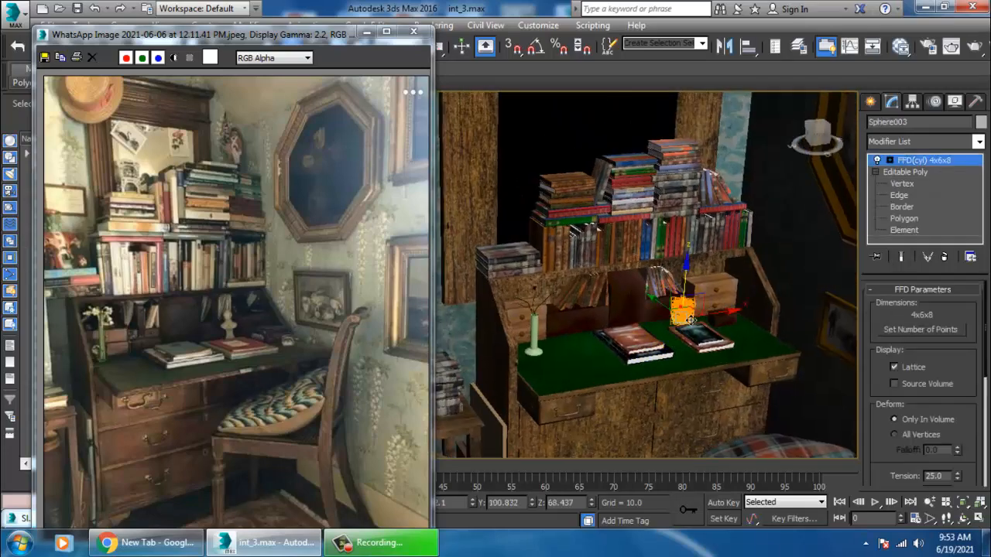
pyautogui.scroll(4, 697, 324)
pyautogui.click(900, 47)
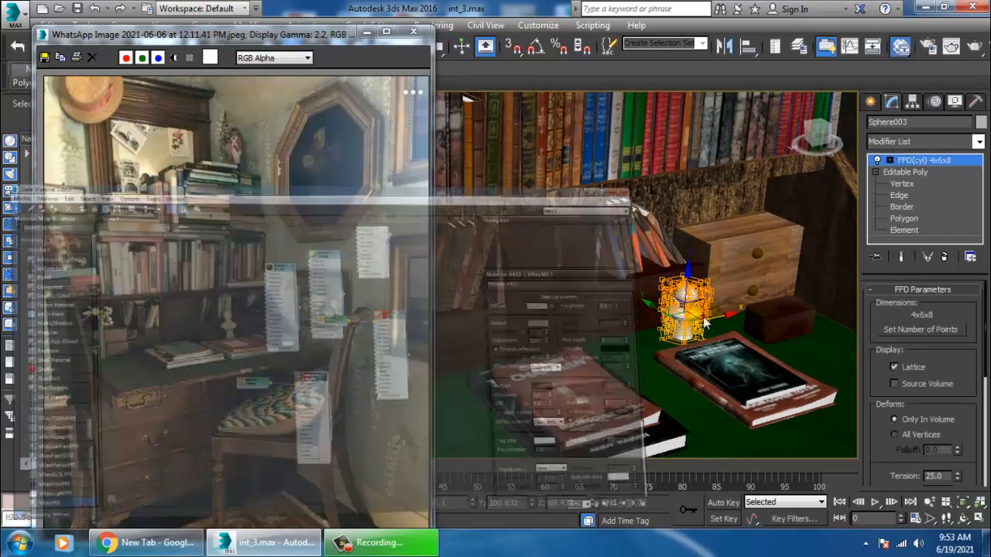
pyautogui.moveTo(67, 500); pyautogui.dragTo(567, 380)
pyautogui.doubleClick(566, 380)
# Load a white image from the New inttt folder as the figurine material's diffuse bitmap
pyautogui.click(852, 198)
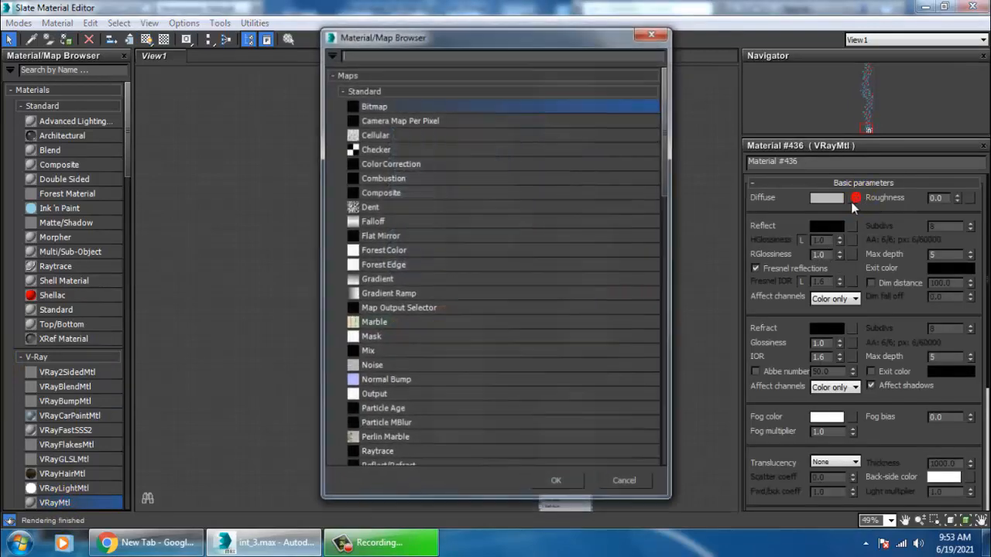
pyautogui.doubleClick(384, 102)
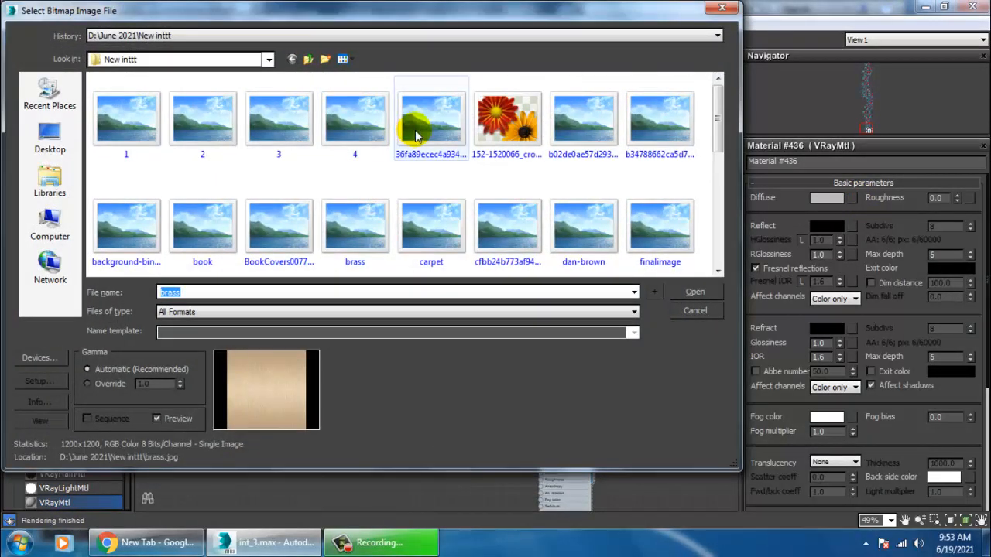
pyautogui.click(414, 131)
pyautogui.press('m')
pyautogui.doubleClick(266, 127)
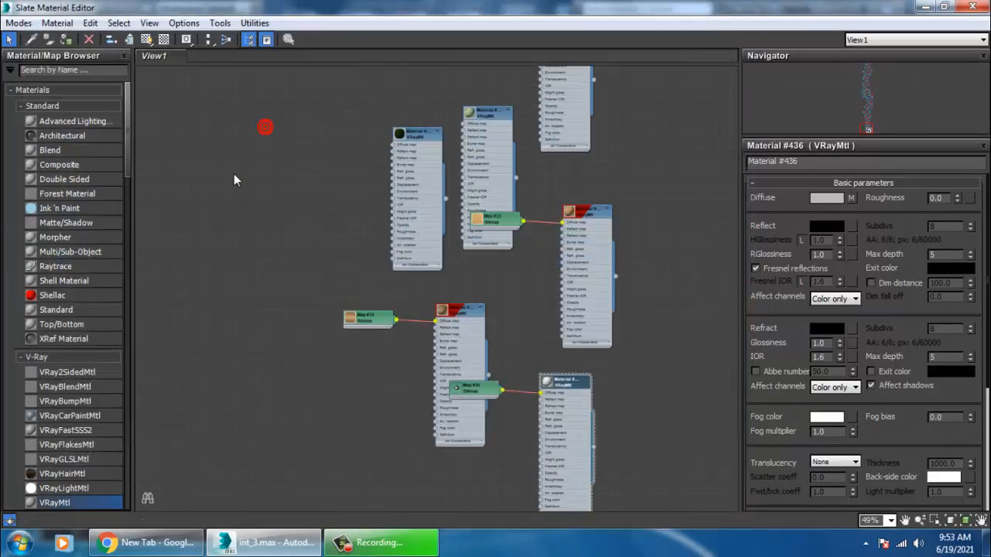
# Assign the new material to the figurine with its texture shown in the viewport, and set a grey reflection colour
pyautogui.click(67, 42)
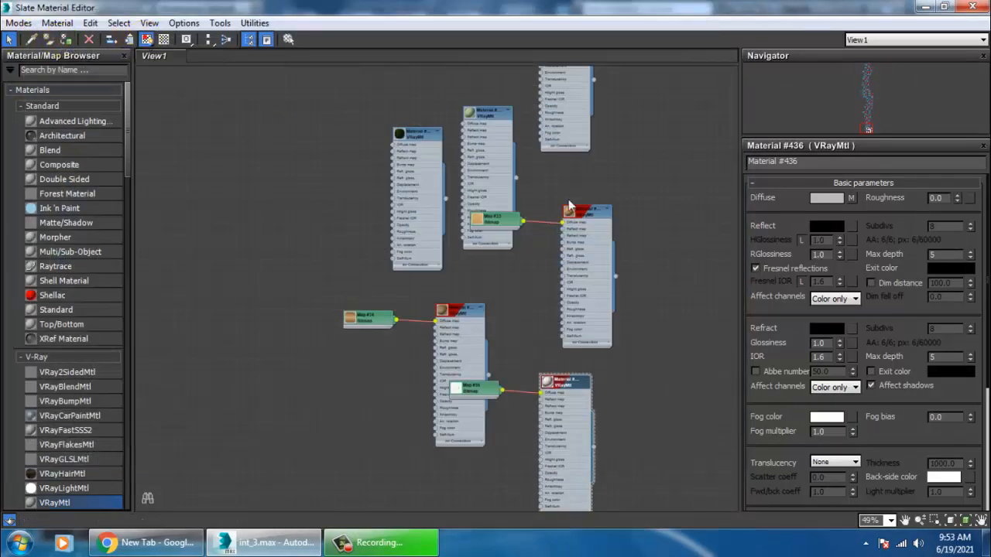
pyautogui.click(827, 226)
pyautogui.moveTo(431, 96); pyautogui.dragTo(434, 122)
pyautogui.click(534, 216)
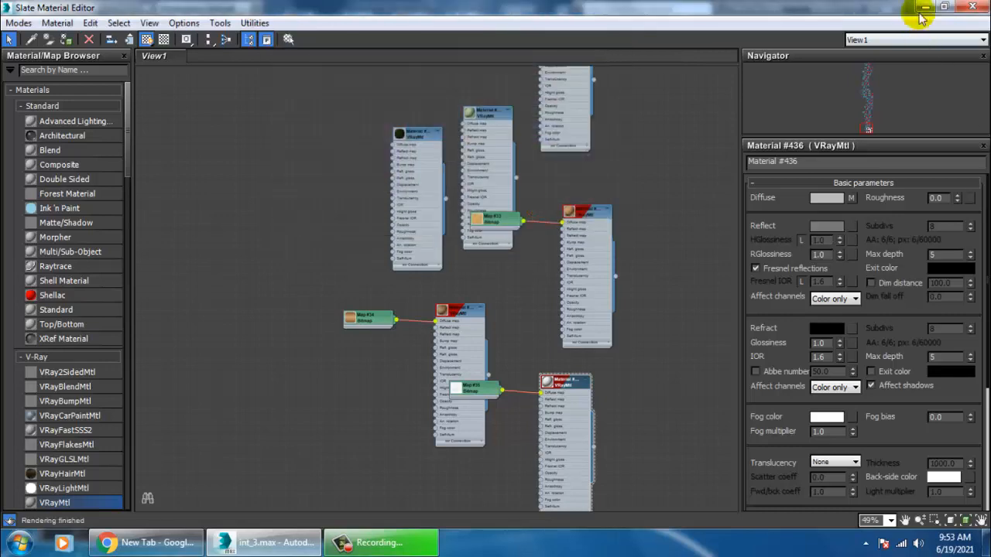
pyautogui.click(926, 6)
# Add a UVW Map modifier with Cylindrical mapping to the figurine
pyautogui.click(919, 140)
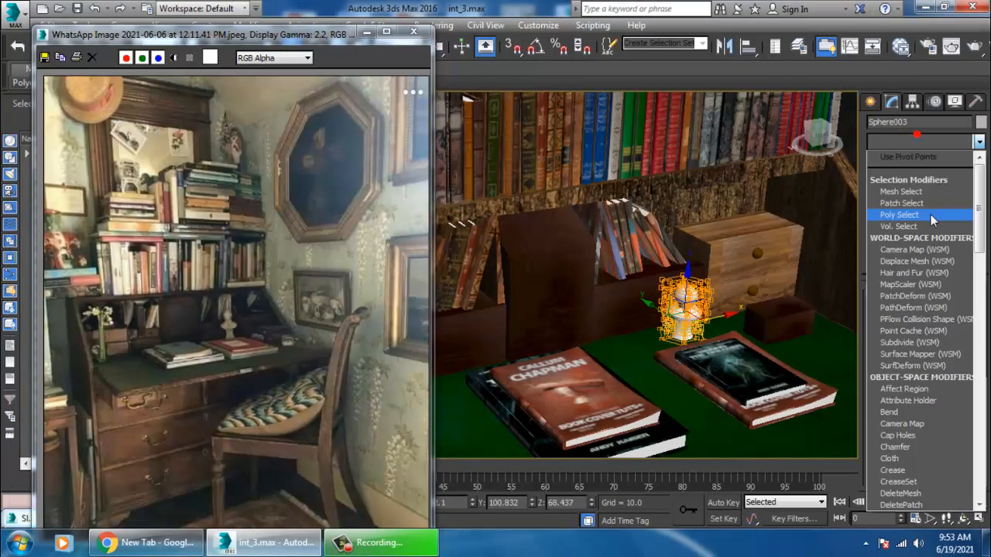
pyautogui.press('u')
pyautogui.click(929, 379)
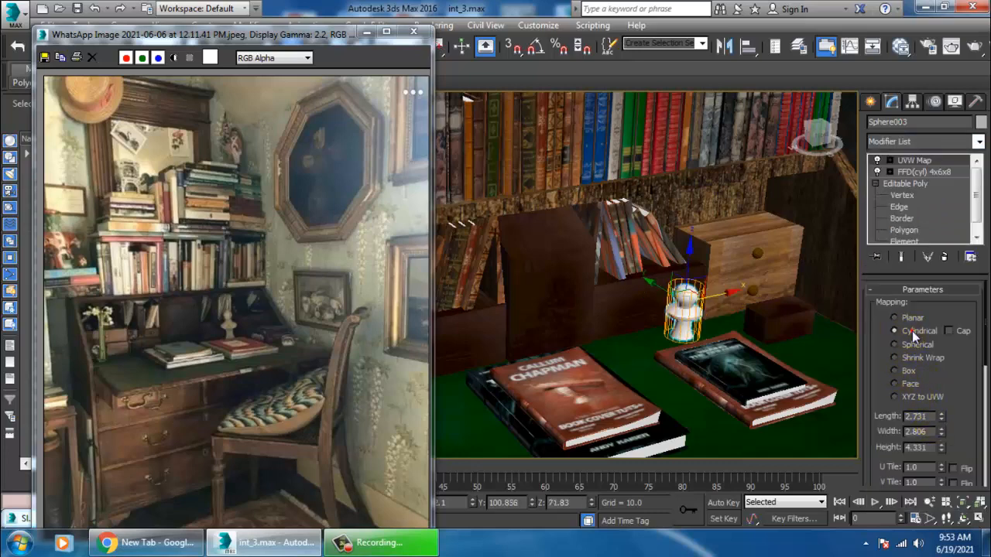
pyautogui.moveTo(705, 314); pyautogui.dragTo(717, 232, button='middle')
pyautogui.scroll(-6, 739, 194)
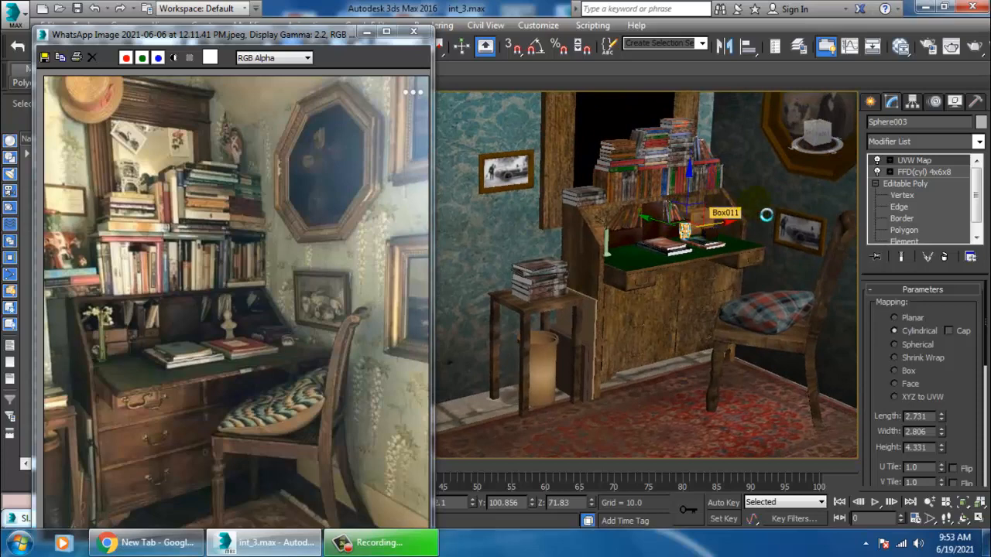
# Hide the reference photo, examine the textured room around the desk from several angles, and clear the selection
pyautogui.click(367, 34)
pyautogui.scroll(5, 708, 258)
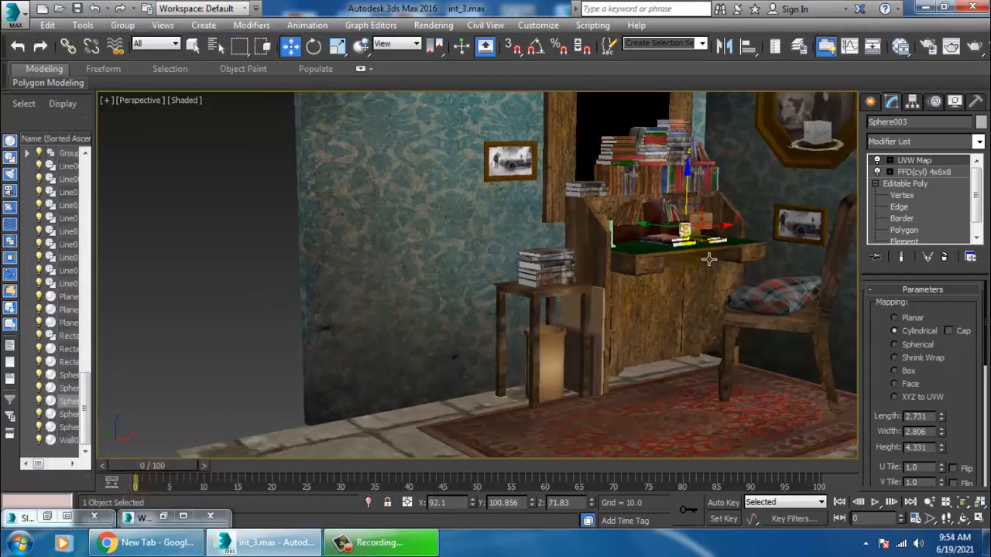
pyautogui.scroll(-4, 618, 351)
pyautogui.keyDown('alt'); pyautogui.moveTo(619, 352); pyautogui.dragTo(622, 268, button='middle'); pyautogui.keyUp('alt')
pyautogui.scroll(4, 600, 329)
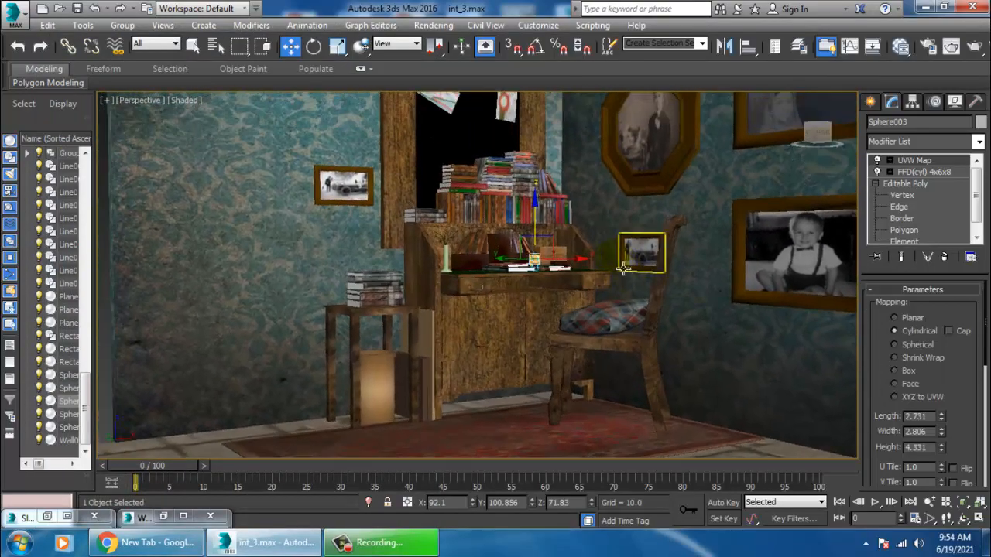
pyautogui.keyDown('alt'); pyautogui.moveTo(532, 276); pyautogui.dragTo(535, 308, button='middle'); pyautogui.keyUp('alt')
pyautogui.moveTo(614, 249); pyautogui.dragTo(601, 310, button='middle')
pyautogui.scroll(4, 596, 270)
pyautogui.scroll(-4, 591, 271)
pyautogui.scroll(8, 600, 310)
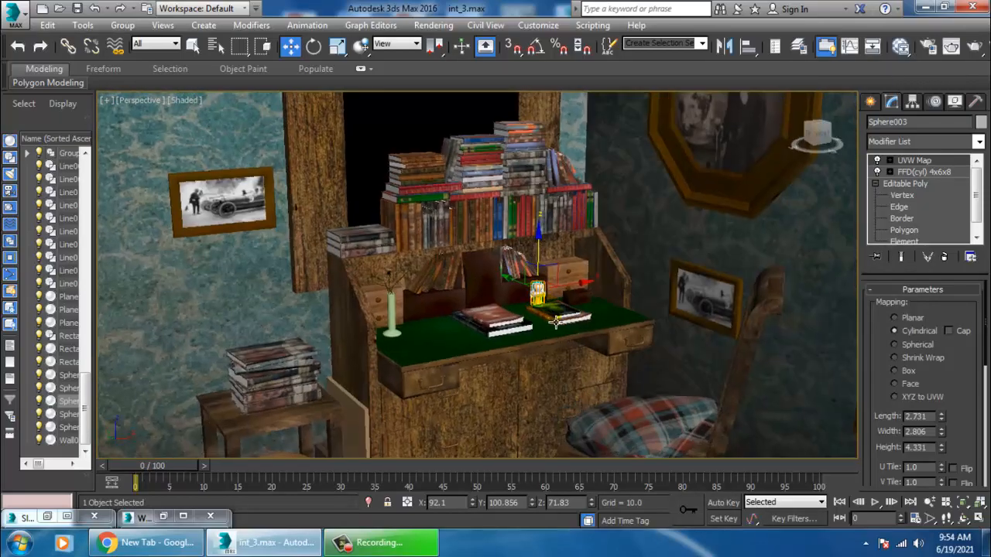
pyautogui.scroll(-10, 542, 331)
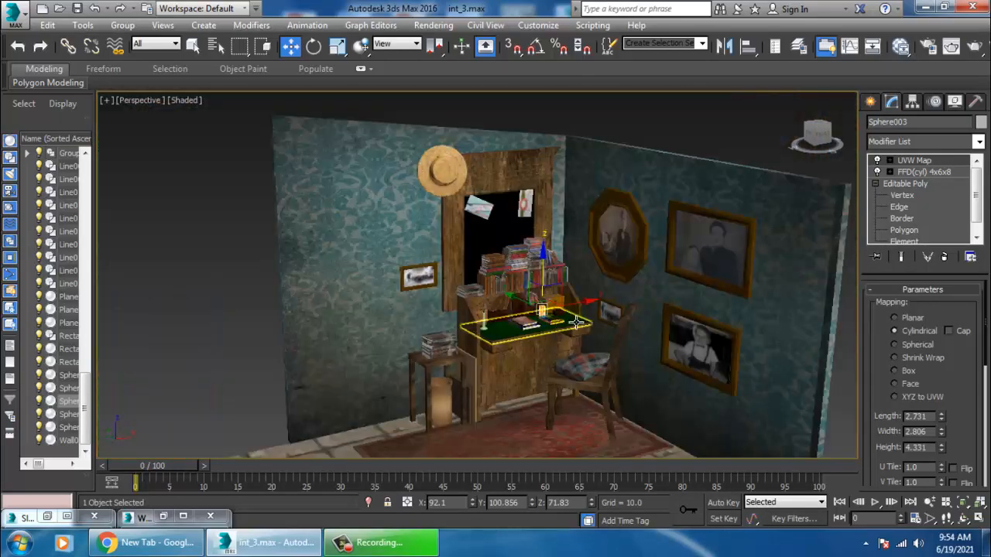
pyautogui.click(617, 118)
# Examine the book stacks, vase, figurine and small drawers on the desk up close
pyautogui.scroll(5, 571, 323)
pyautogui.moveTo(573, 325); pyautogui.dragTo(526, 281, button='middle')
pyautogui.scroll(4, 579, 338)
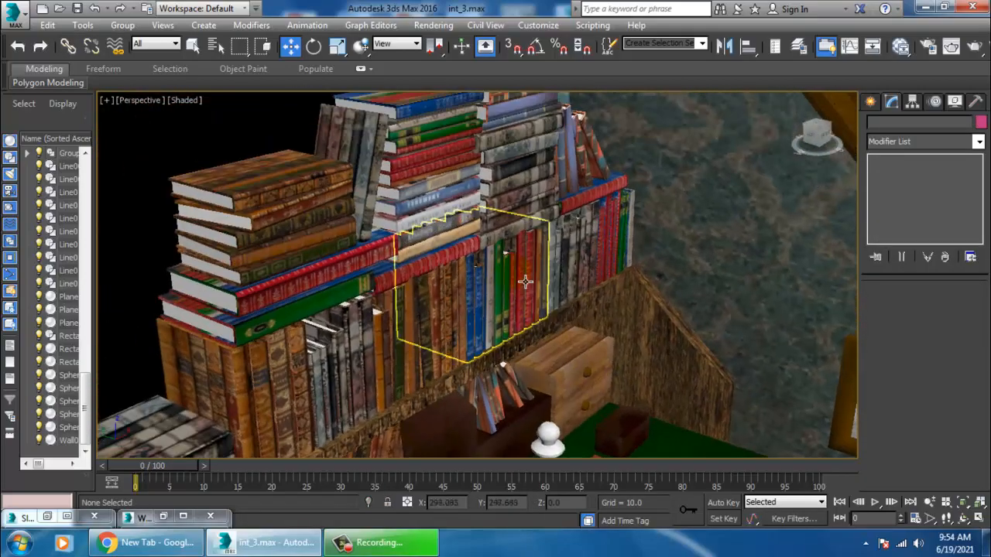
pyautogui.scroll(-4, 529, 294)
pyautogui.moveTo(607, 414); pyautogui.dragTo(619, 237, button='middle')
pyautogui.scroll(1, 551, 347)
pyautogui.moveTo(550, 434); pyautogui.dragTo(561, 340, button='middle')
pyautogui.scroll(-5, 563, 339)
pyautogui.keyDown('alt'); pyautogui.moveTo(550, 287); pyautogui.dragTo(525, 458, button='middle'); pyautogui.keyUp('alt')
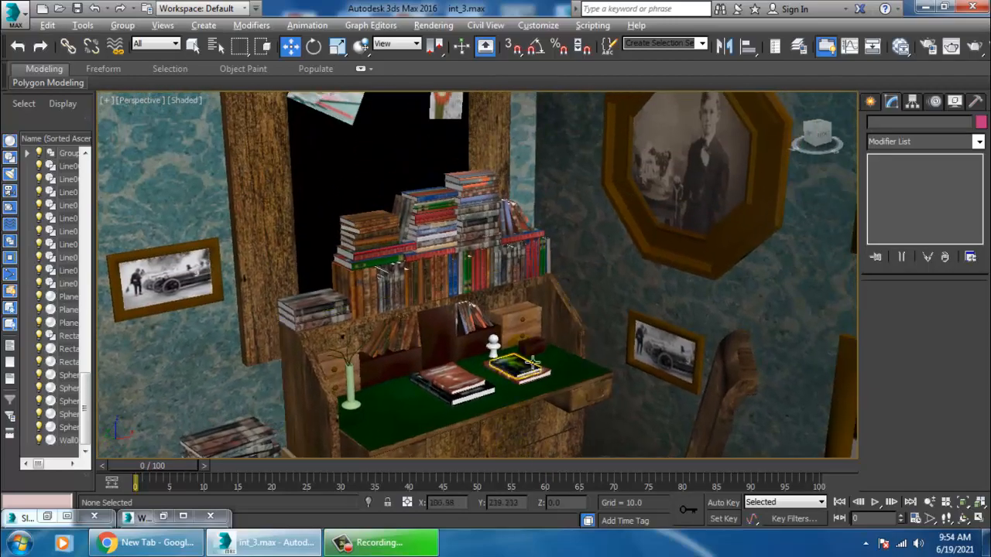
pyautogui.keyDown('alt'); pyautogui.moveTo(539, 286); pyautogui.dragTo(535, 232, button='middle'); pyautogui.keyUp('alt')
pyautogui.scroll(5, 360, 399)
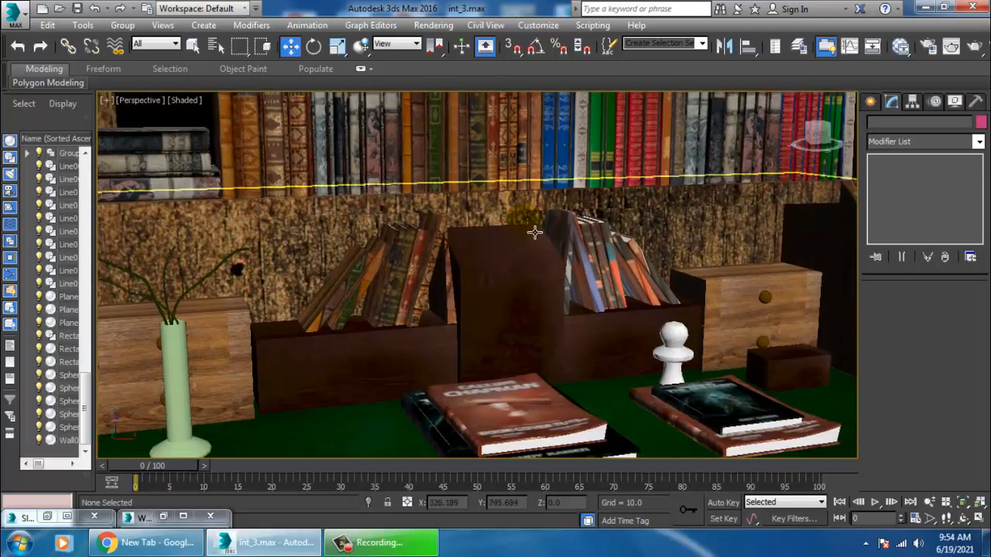
pyautogui.scroll(-5, 523, 233)
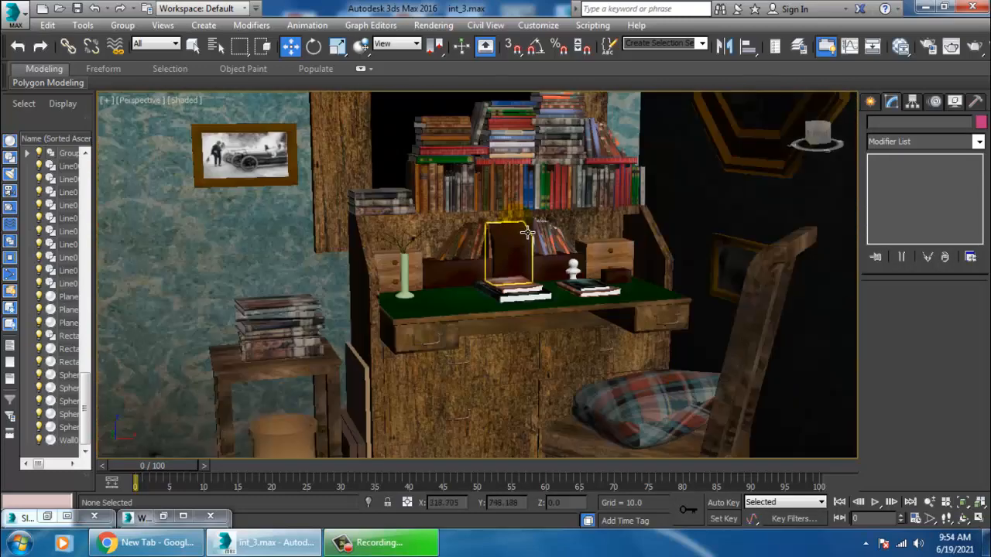
# Examine the whole textured interior, including the walls, framed pictures, straw hat, chair and rug
pyautogui.scroll(-6, 564, 246)
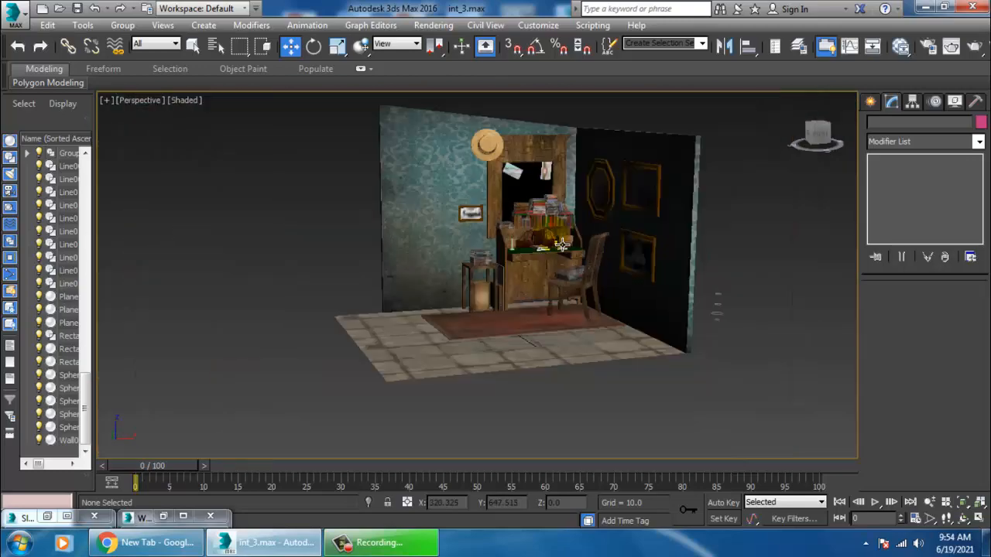
pyautogui.scroll(4, 559, 245)
pyautogui.scroll(-6, 564, 245)
pyautogui.keyDown('alt'); pyautogui.moveTo(604, 248); pyautogui.dragTo(566, 298, button='middle'); pyautogui.keyUp('alt')
pyautogui.scroll(3, 517, 254)
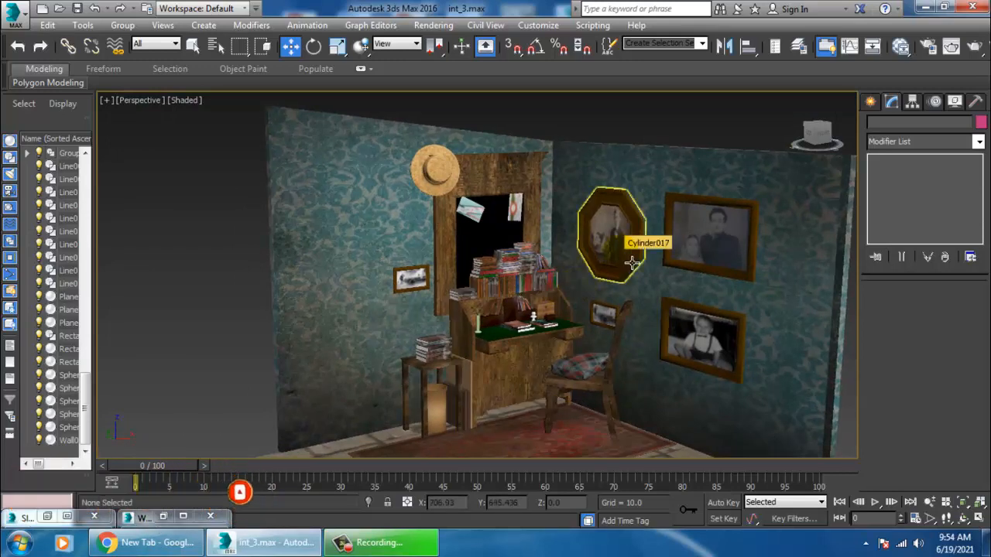
pyautogui.scroll(5, 633, 263)
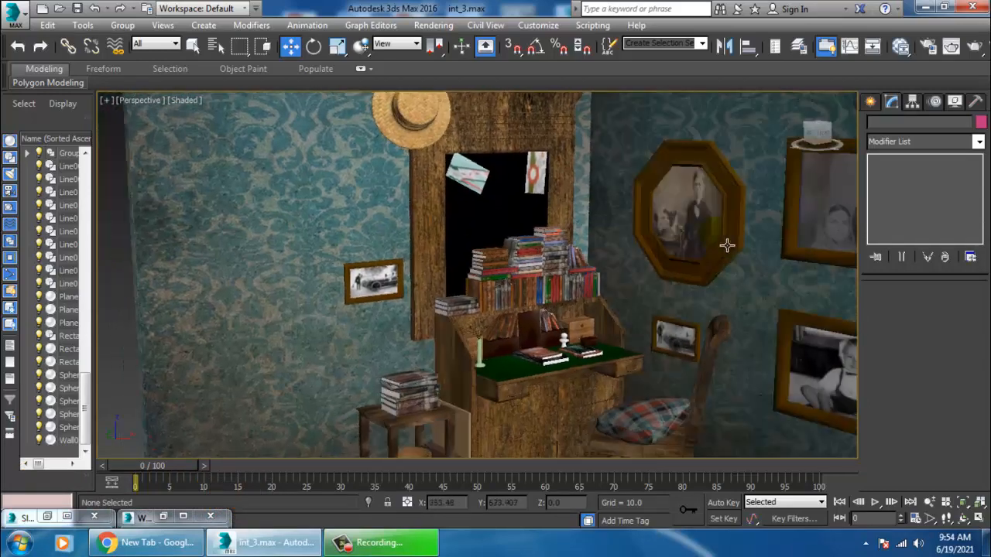
pyautogui.moveTo(727, 245); pyautogui.dragTo(741, 222, button='middle')
pyautogui.scroll(-3, 725, 266)
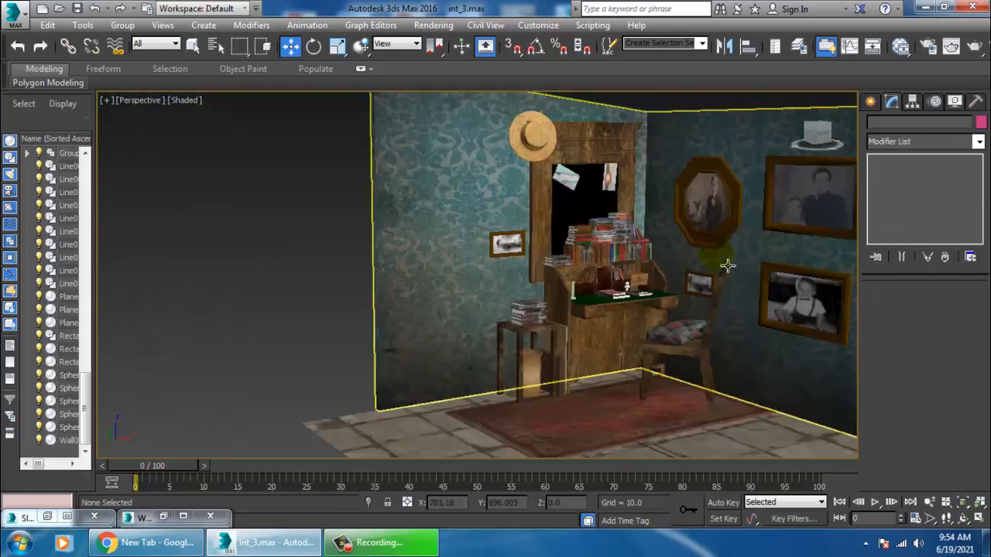
pyautogui.scroll(3, 709, 264)
pyautogui.moveTo(710, 264); pyautogui.dragTo(695, 315, button='middle')
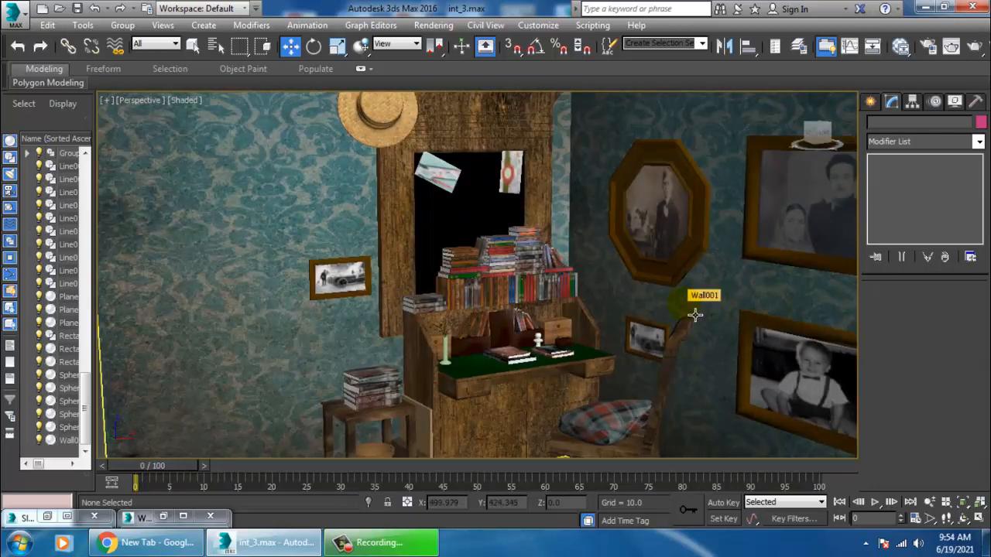